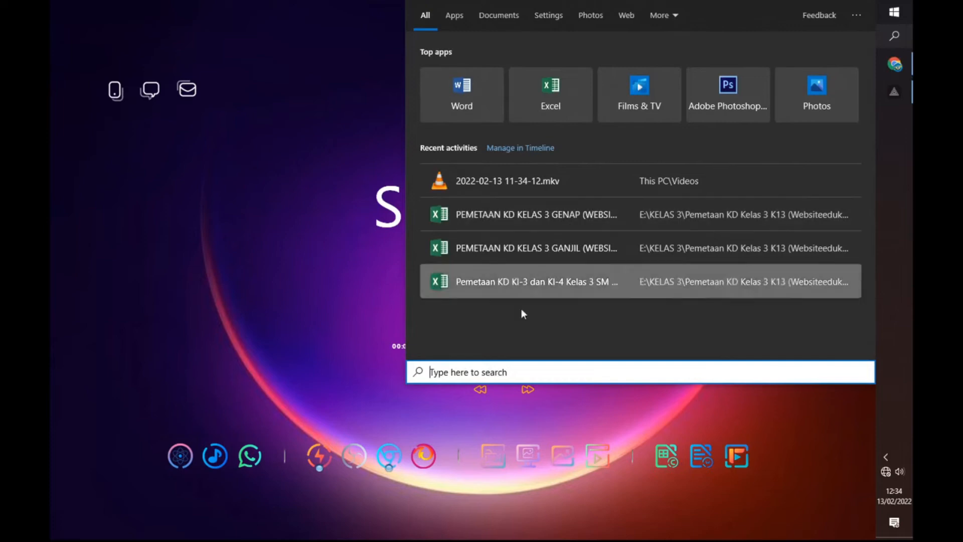
Step: Open a blank Notepad document and move its window slightly on the desktop
text(no)
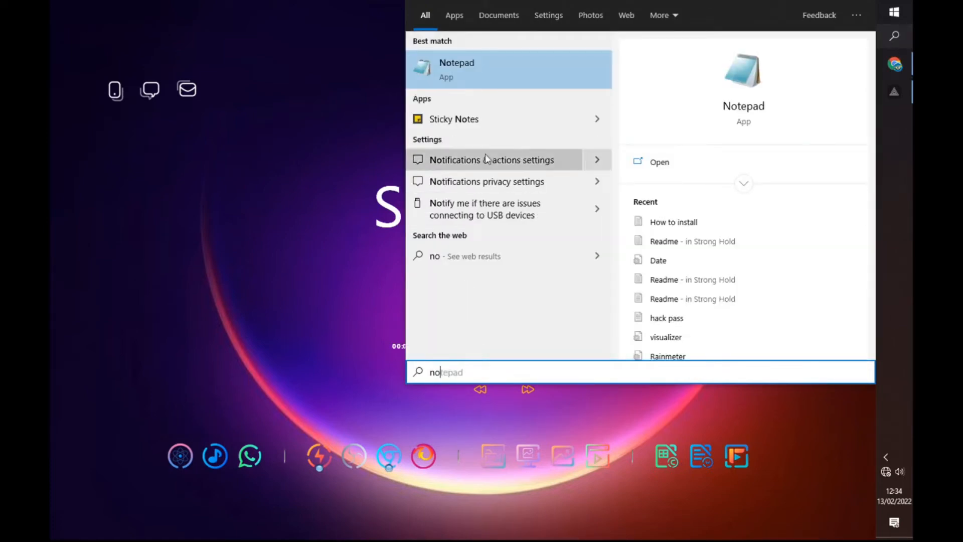
click(476, 75)
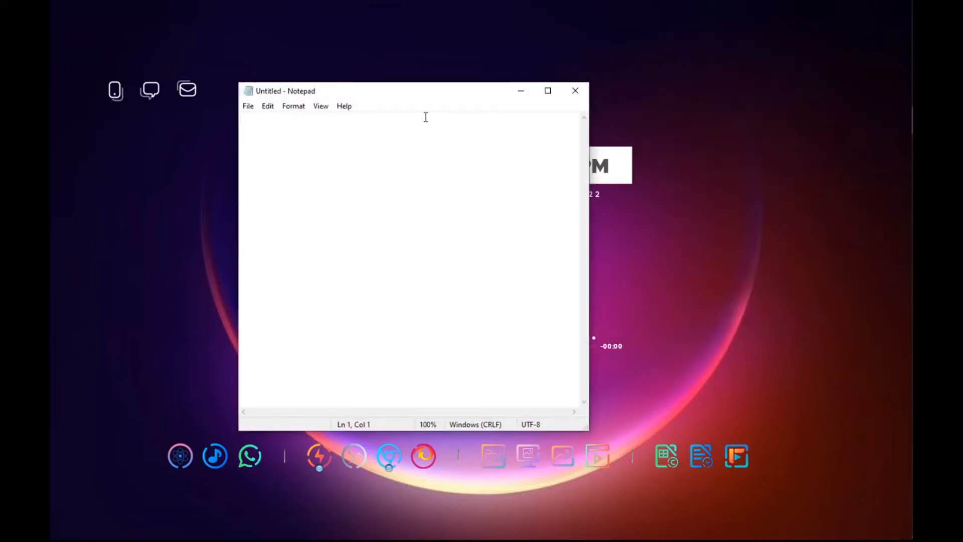
drag(424, 95, 441, 101)
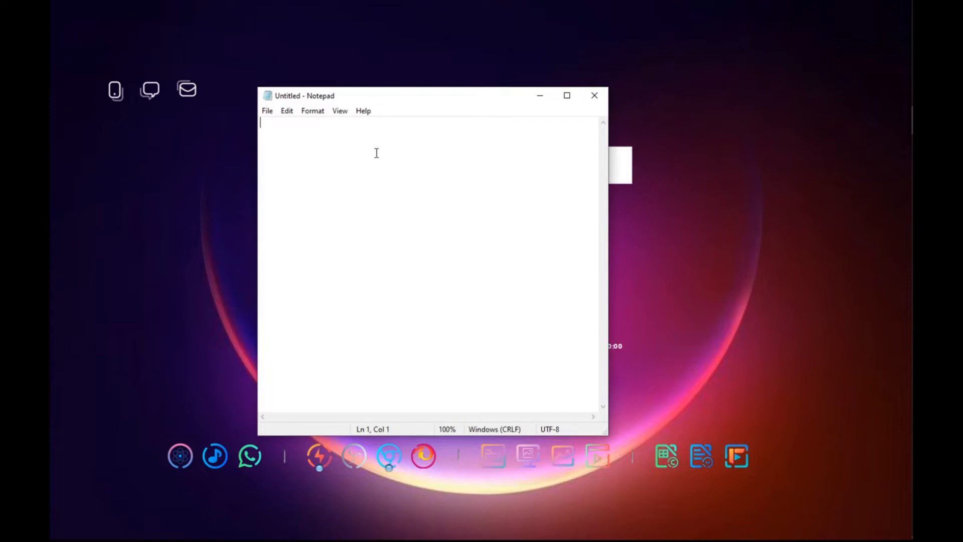
Step: Write the bandwidth notes "Download 5 Mbps" and "Upload 15 Mbps" on two separate lines
text(Download )
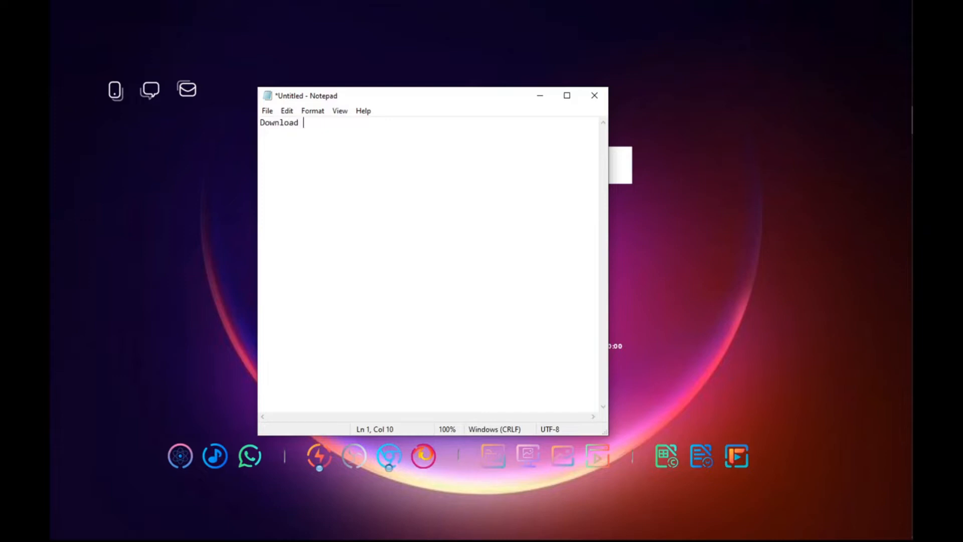
text(5 Mbps)
key(Return)
text(Upload 15 Mbps)
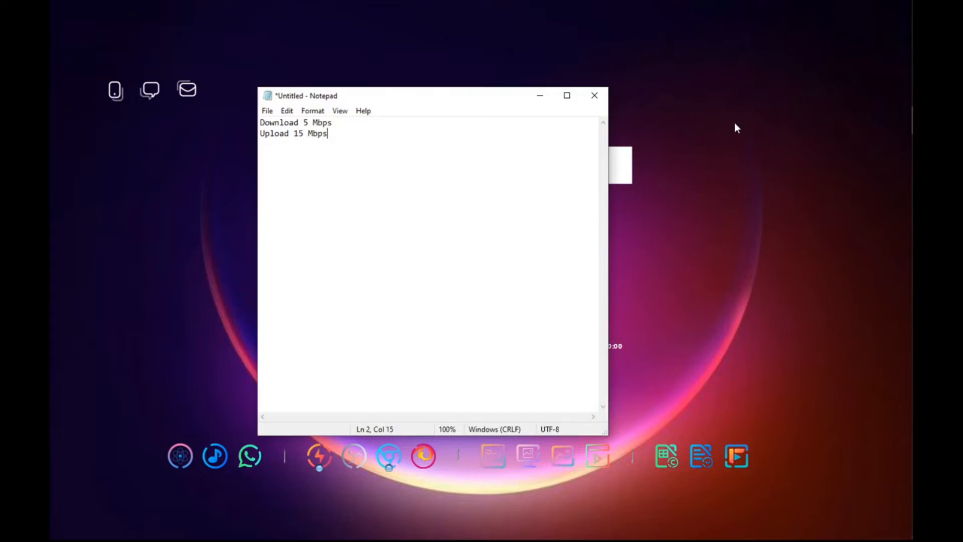
Step: Shrink the note window's height to fit the two lines and minimize it
drag(484, 100, 513, 93)
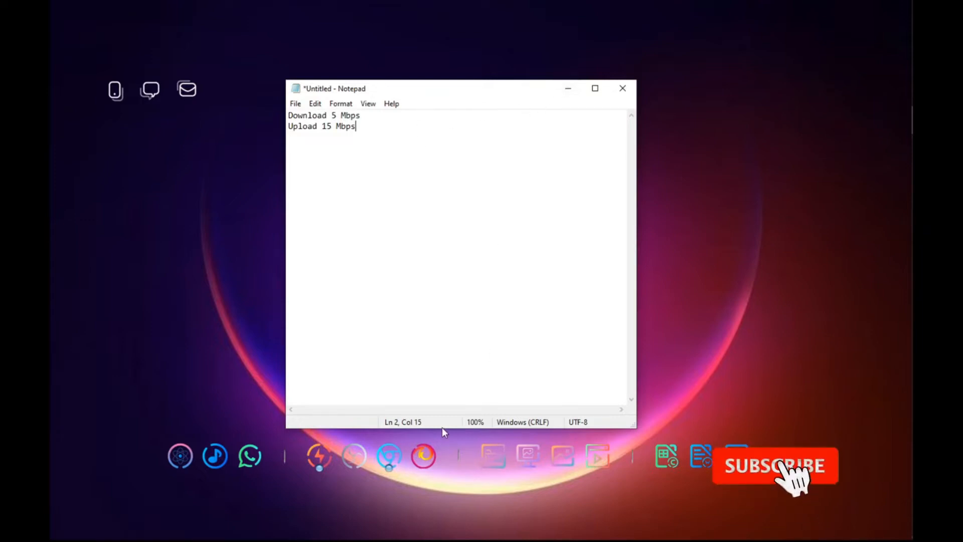
drag(442, 428, 431, 197)
drag(475, 95, 516, 219)
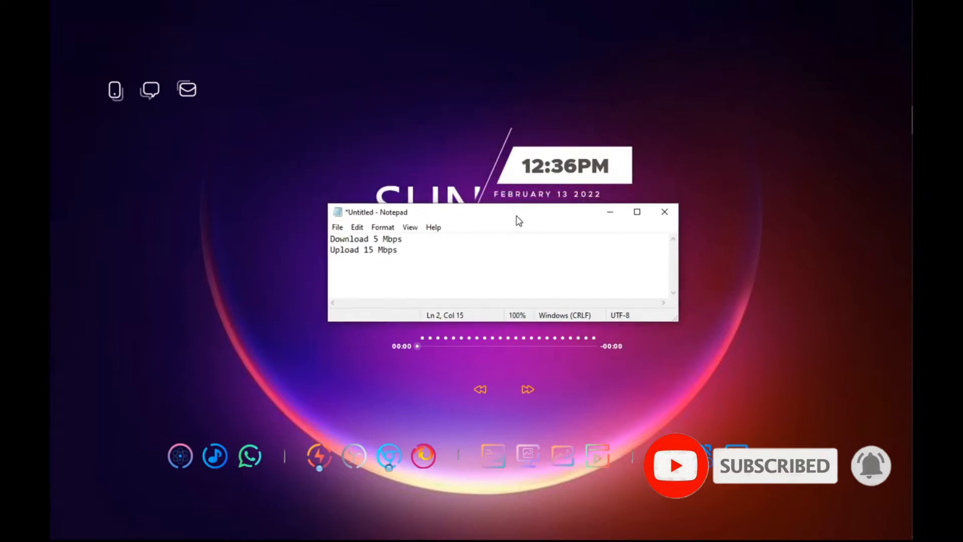
click(611, 214)
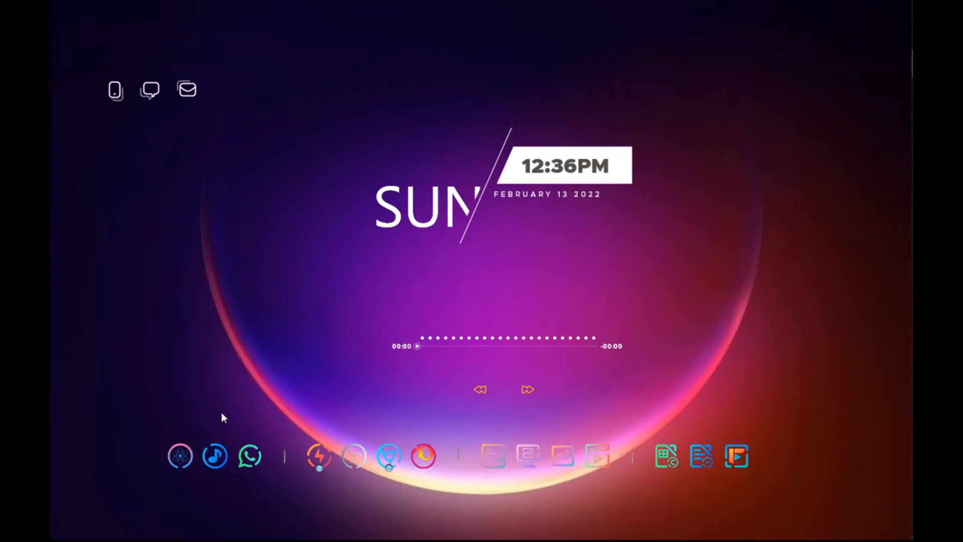
Step: Open WinBox and connect to the MikroTik RB750r2 router from the refreshed neighbor list
click(181, 455)
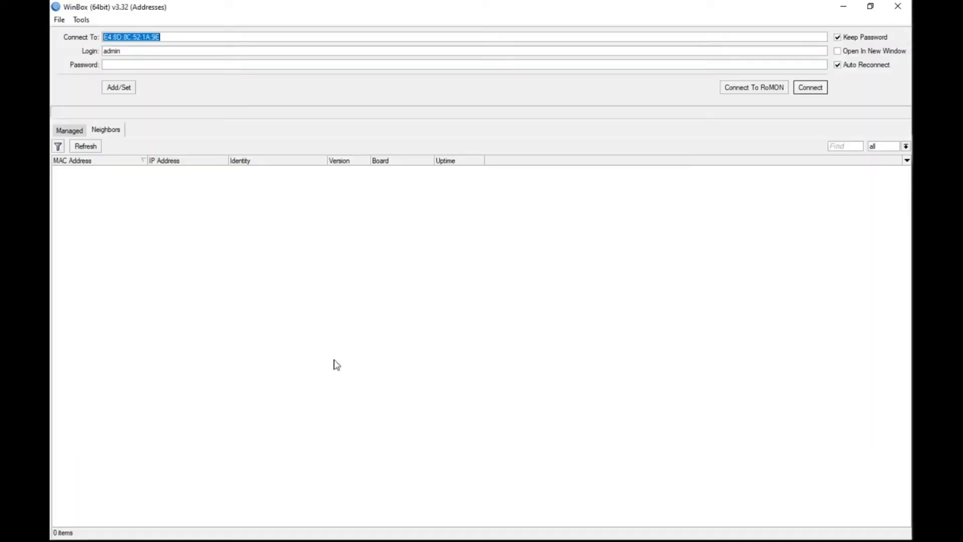
click(87, 146)
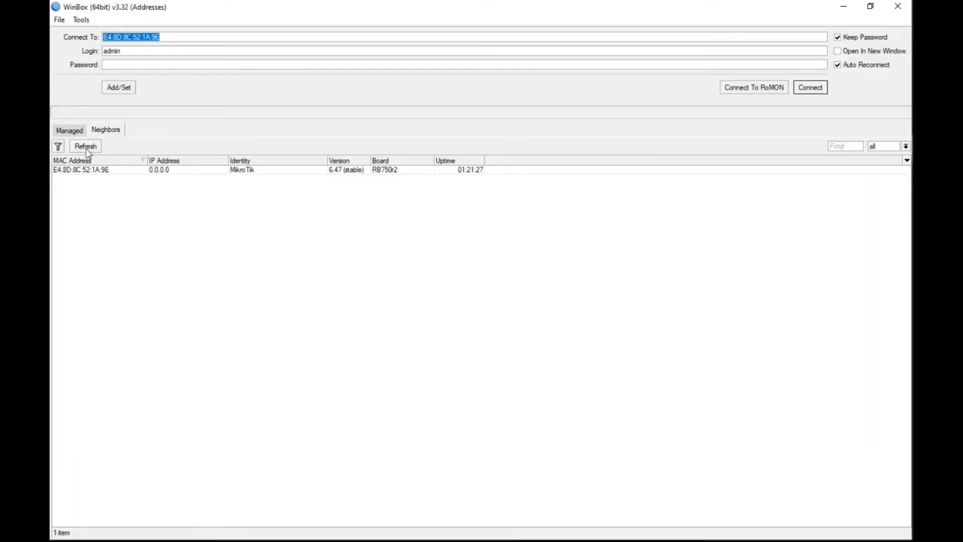
click(137, 171)
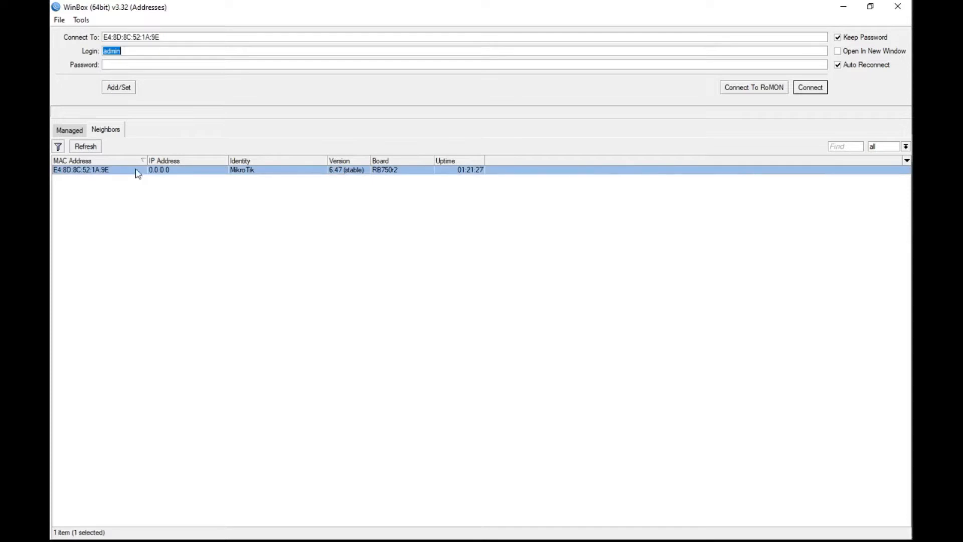
click(810, 88)
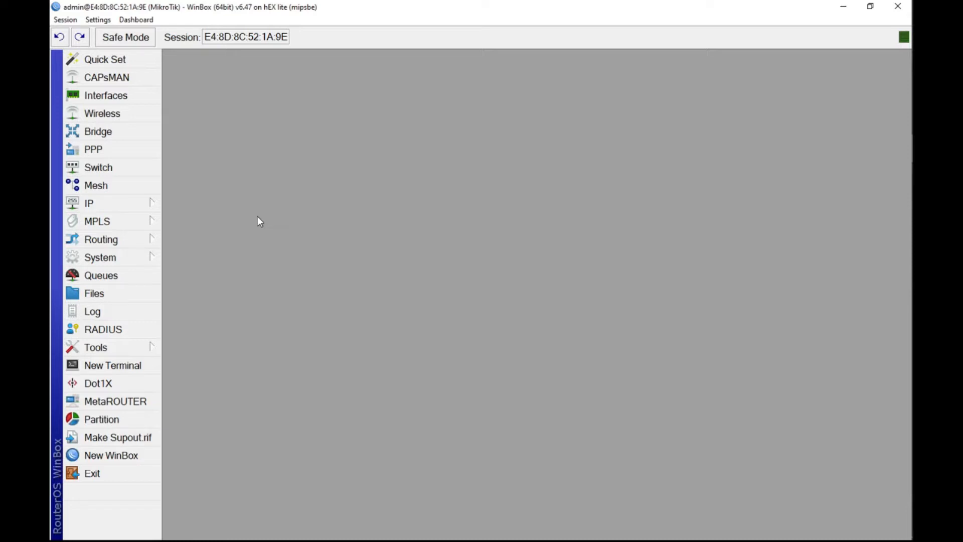
Step: Set the router's system identity to MikroTik-MB
click(145, 258)
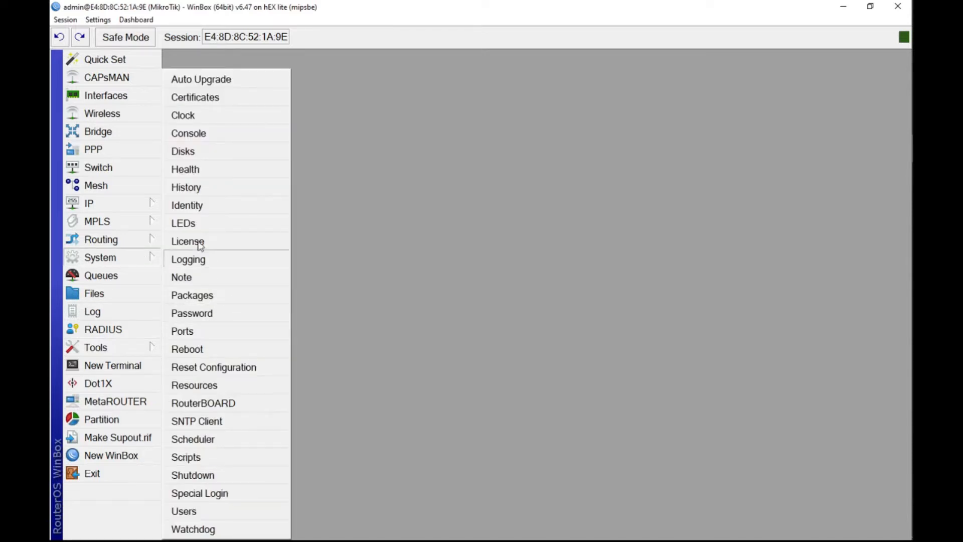
click(196, 206)
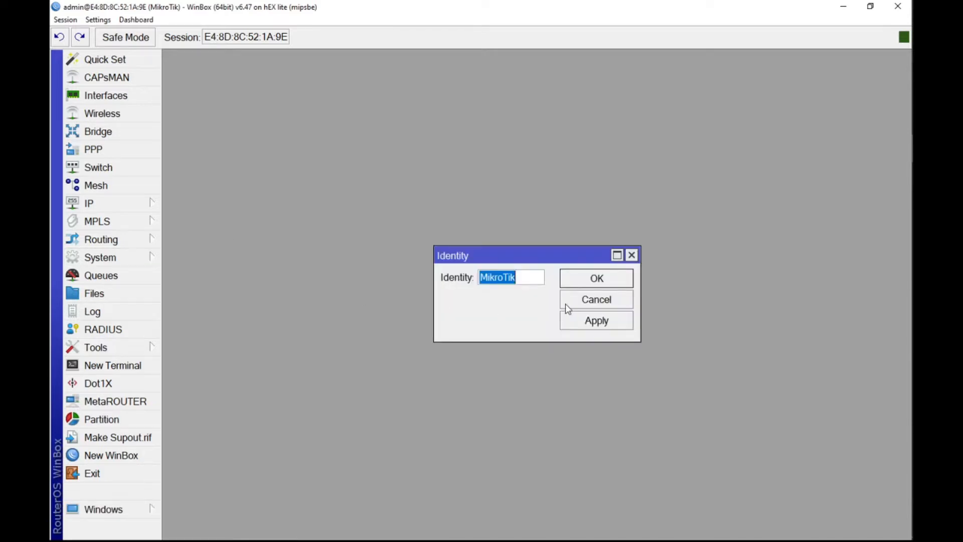
click(544, 285)
text(-)
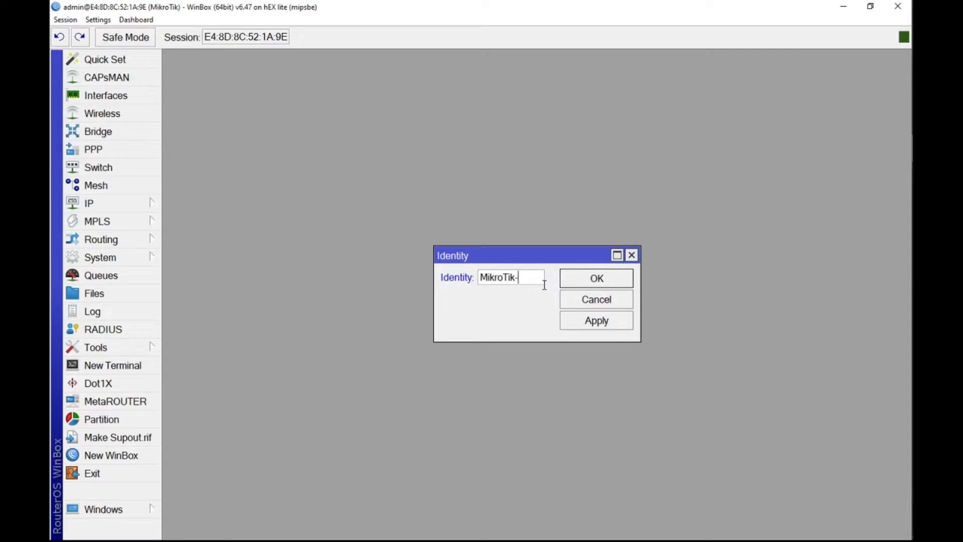
text(MB)
click(586, 320)
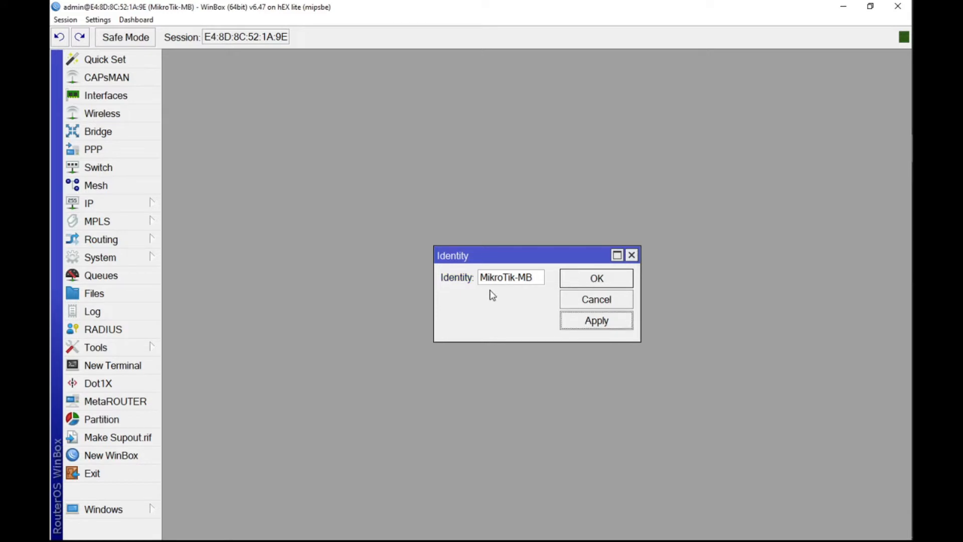
click(595, 279)
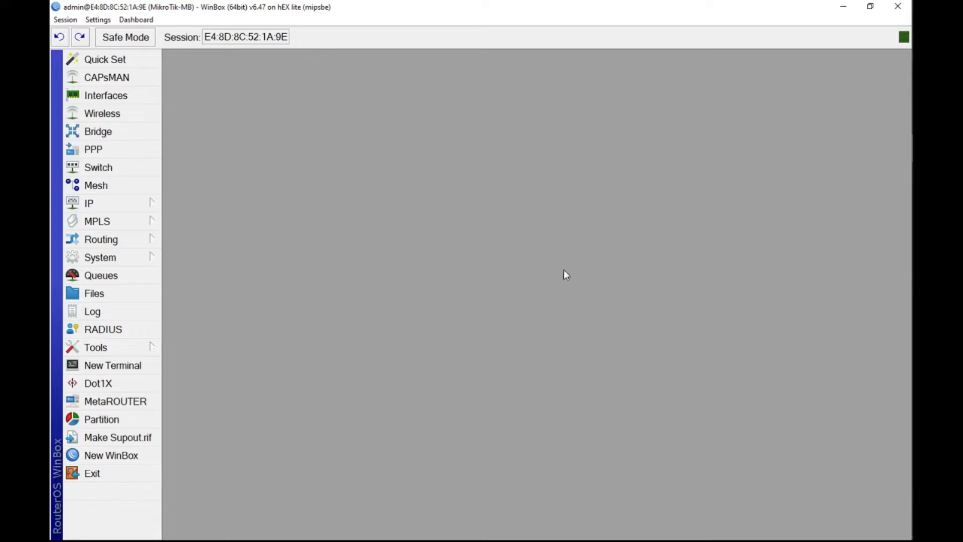
Step: Set a new router login password, entering it in both the new and confirm password fields
click(159, 203)
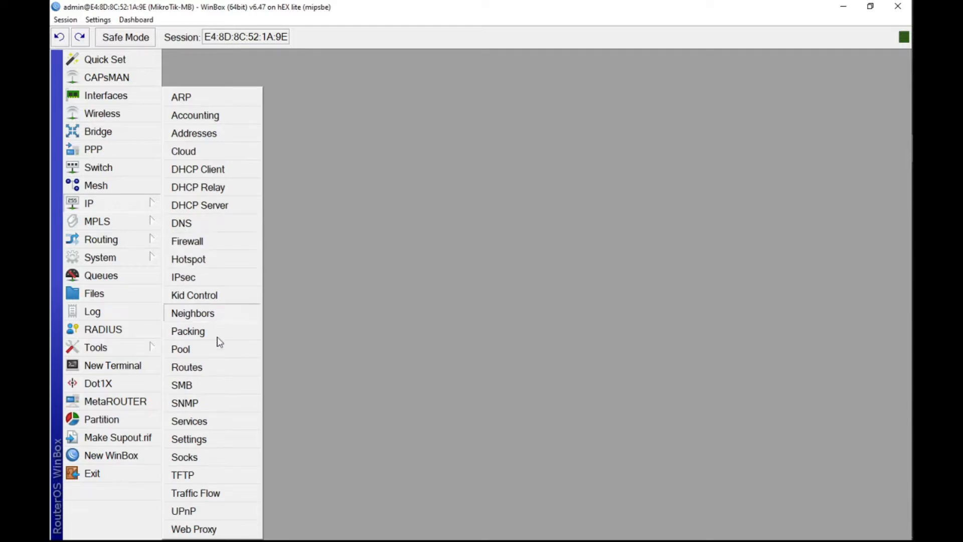
click(144, 258)
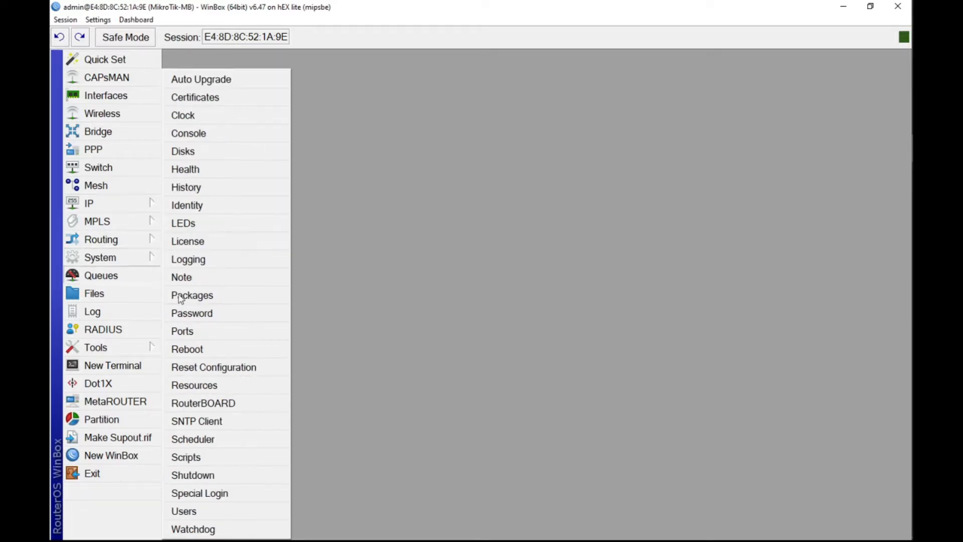
click(186, 313)
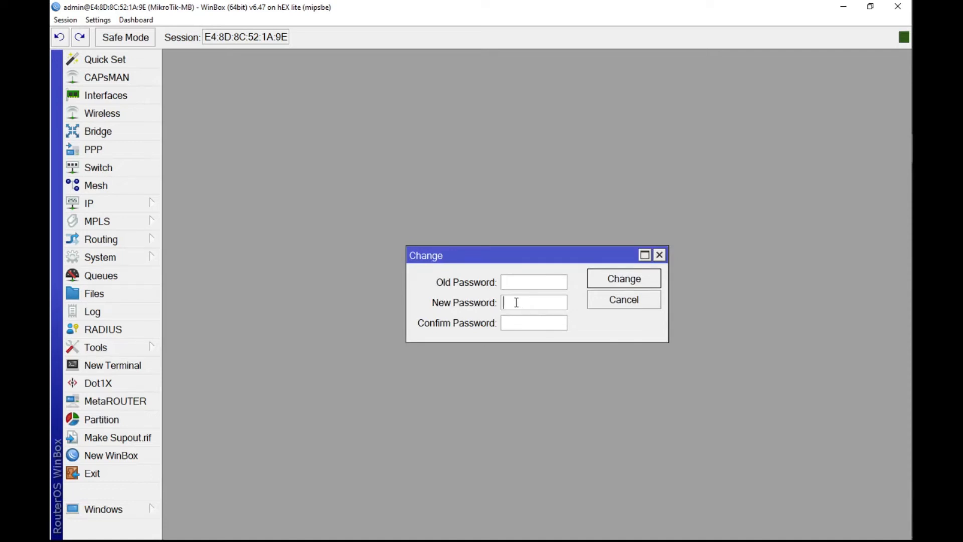
text(**)
click(516, 321)
text(**)
click(614, 283)
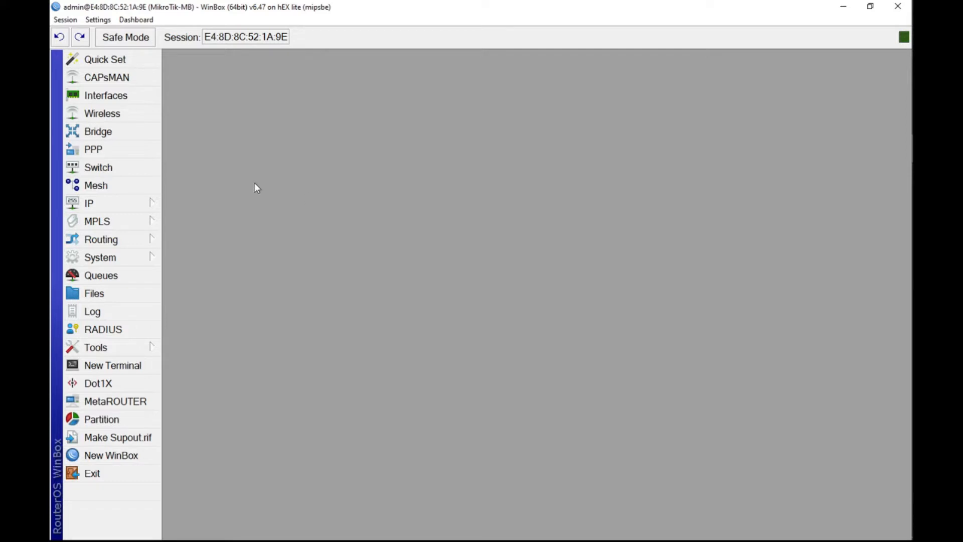
Step: Rename the ether1 interface as ether1-Gateway in the interface list
click(125, 97)
drag(328, 215, 325, 178)
double_click(254, 259)
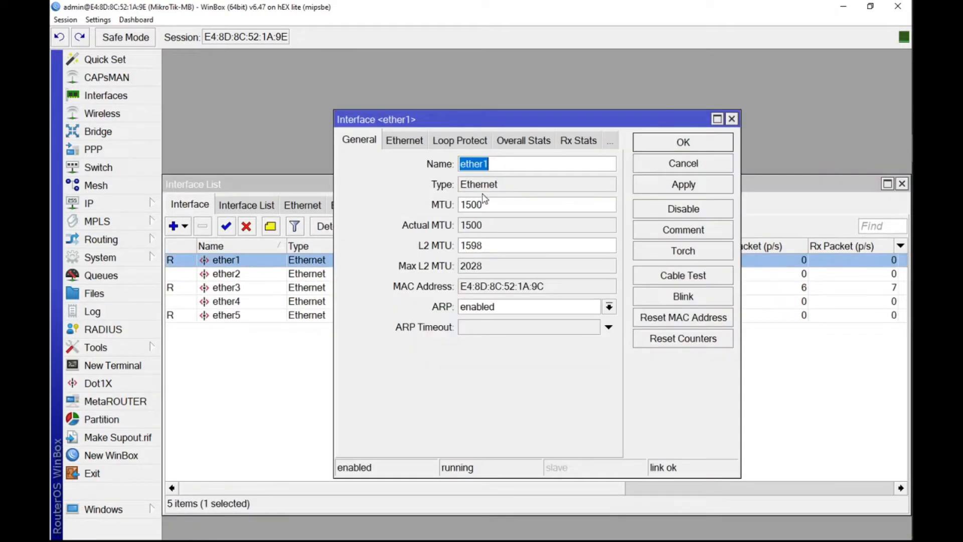
click(504, 167)
text(-)
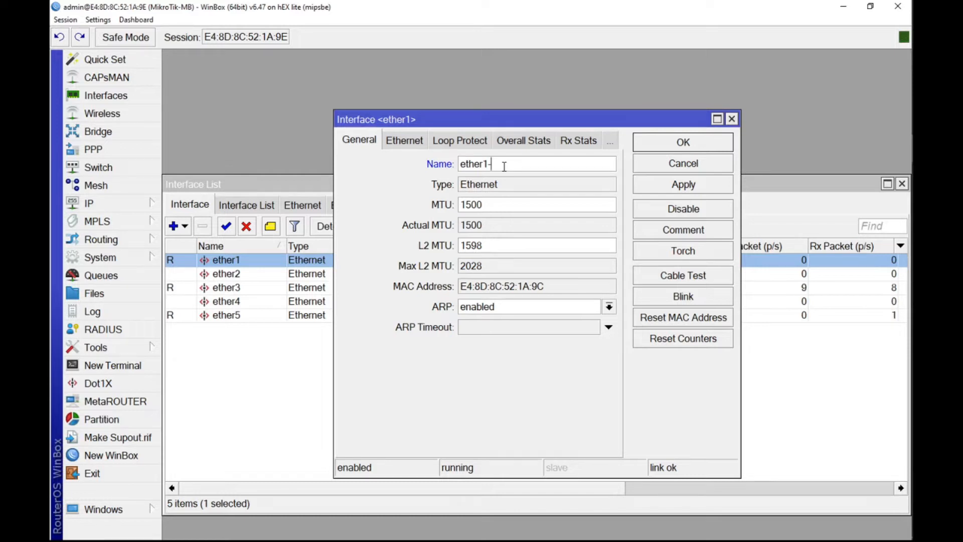
text(Gateway)
click(684, 184)
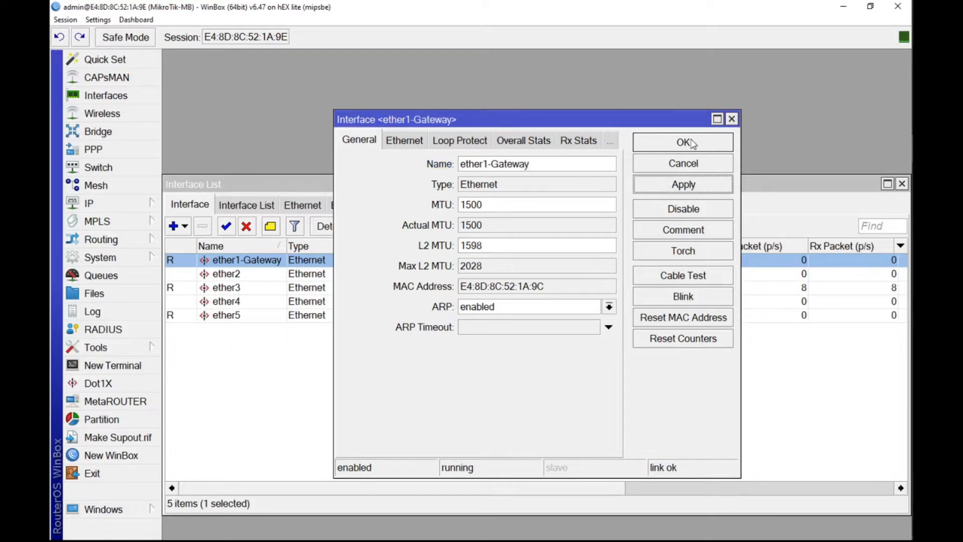
click(693, 144)
Step: Rename the ether3 interface as ether3-LAN
double_click(237, 288)
click(514, 162)
text(-)
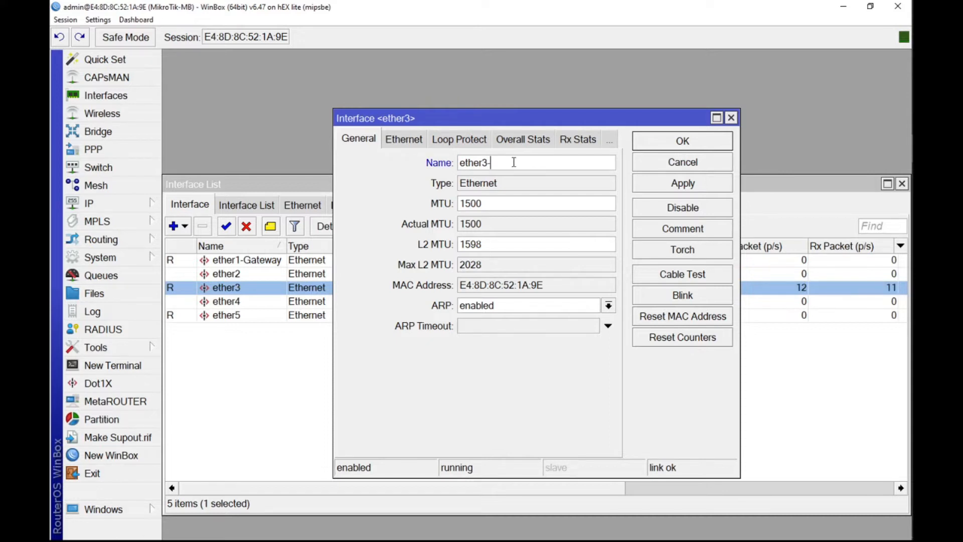
text(LAN)
click(648, 189)
click(673, 146)
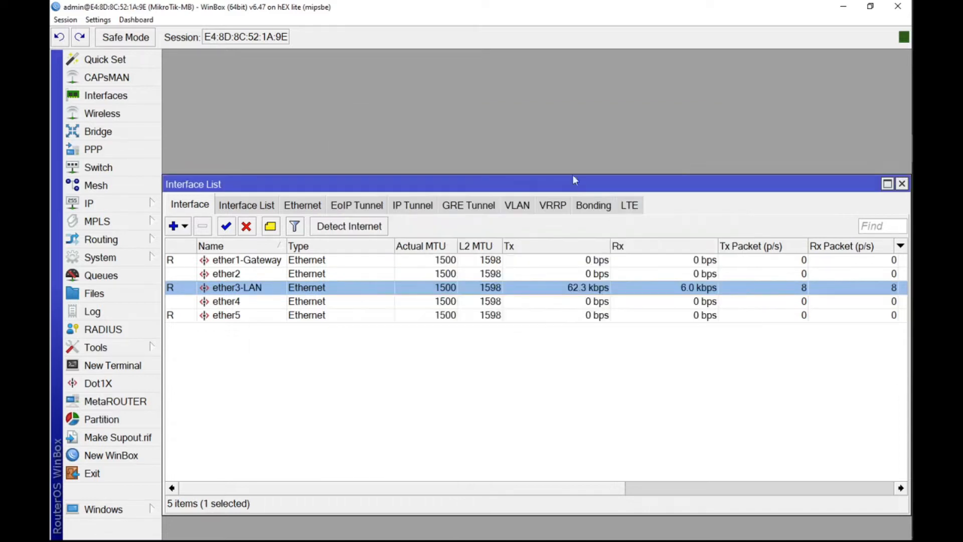
Step: Rename the ether5 interface as ether5-Hotspot
click(248, 318)
double_click(248, 317)
click(521, 163)
text(-)
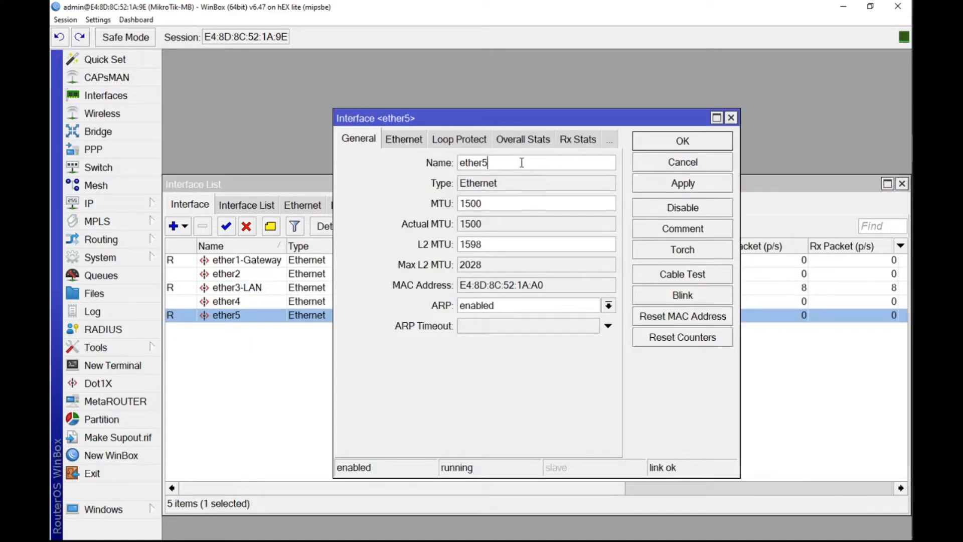
text(Hotspot)
click(683, 184)
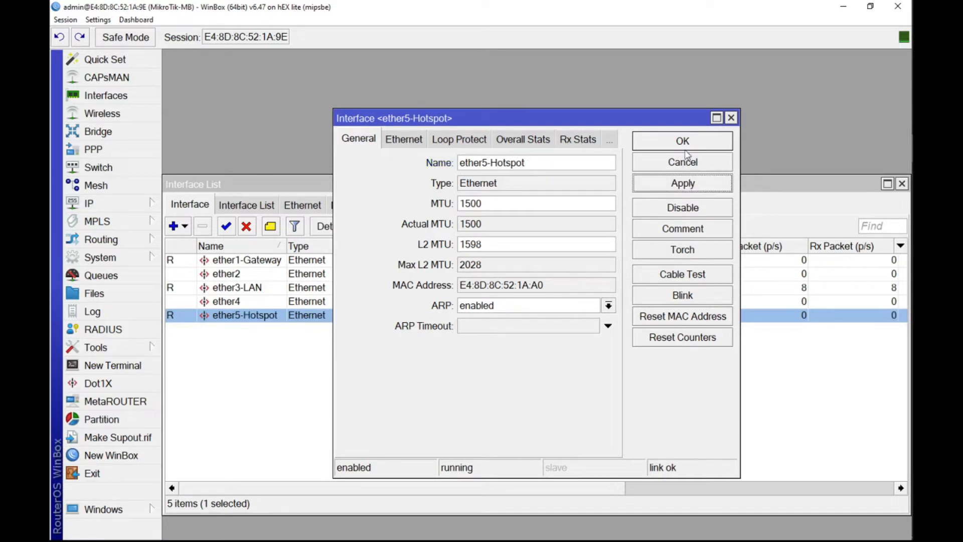
click(683, 142)
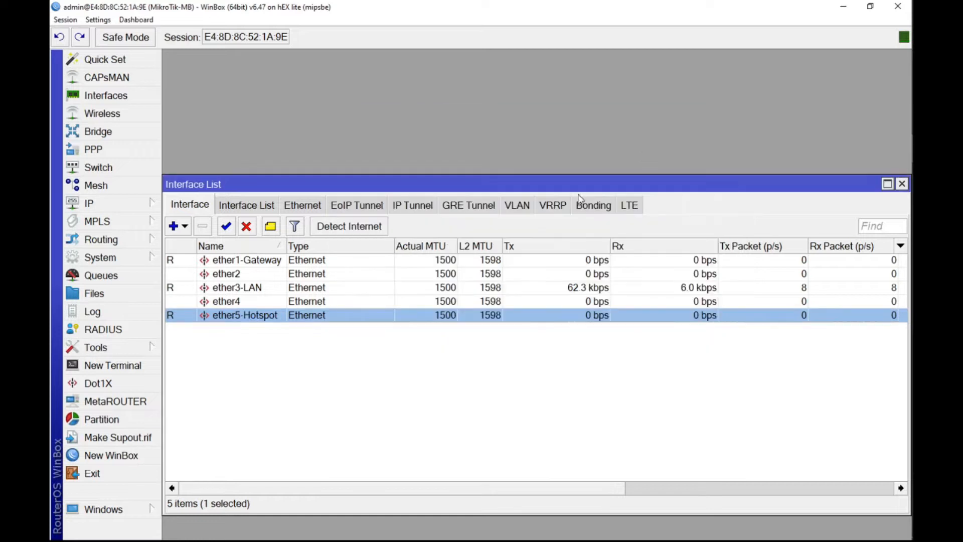
Step: Shrink the Interface List window to its five rows and park it in the workspace's upper-right corner
click(887, 183)
click(891, 56)
mouse_move(913, 201)
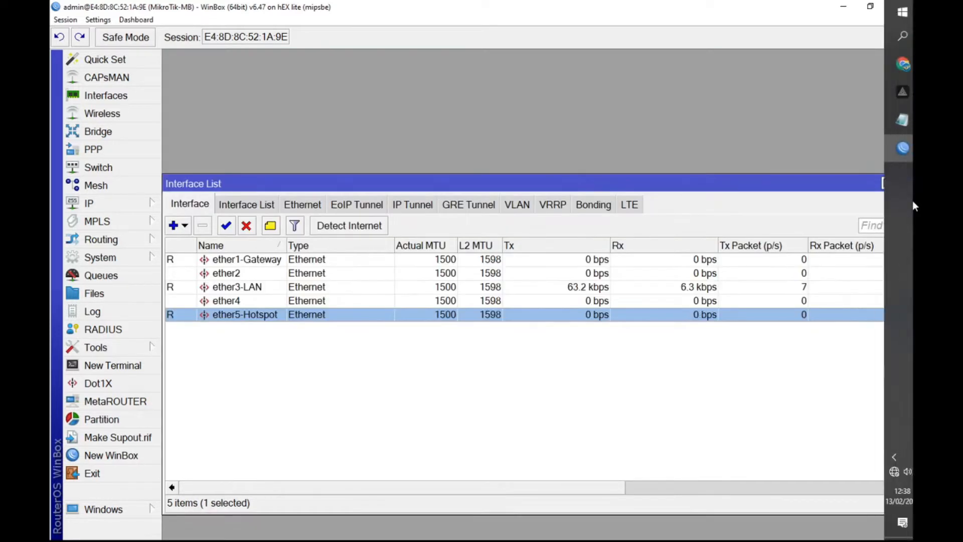
drag(909, 203, 590, 207)
drag(434, 187, 731, 77)
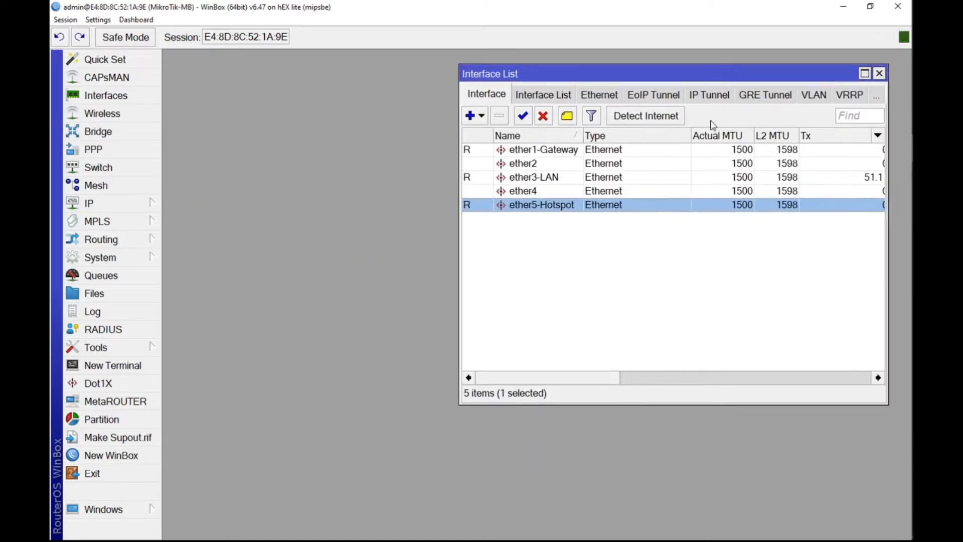
drag(624, 401, 615, 271)
drag(692, 73, 713, 68)
Step: Open the IP address list, arrange it compactly beside the interface list, and select the ether1-Gateway interface
click(143, 206)
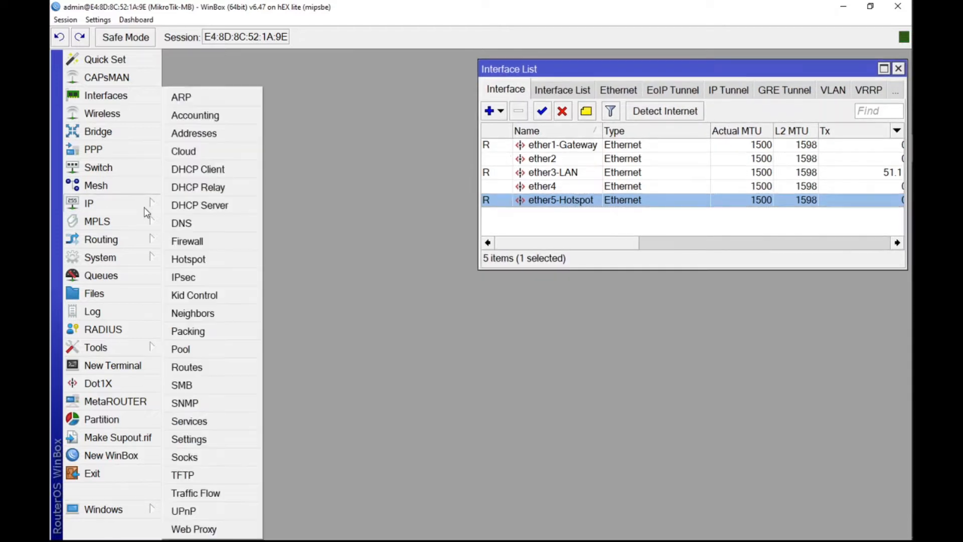
click(225, 135)
drag(474, 151, 263, 135)
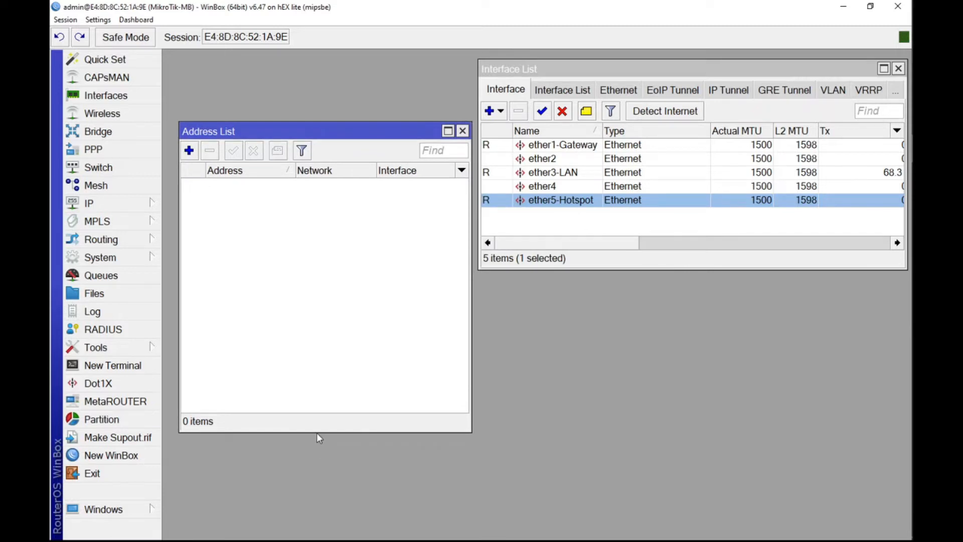
drag(317, 433, 317, 307)
drag(333, 131, 331, 71)
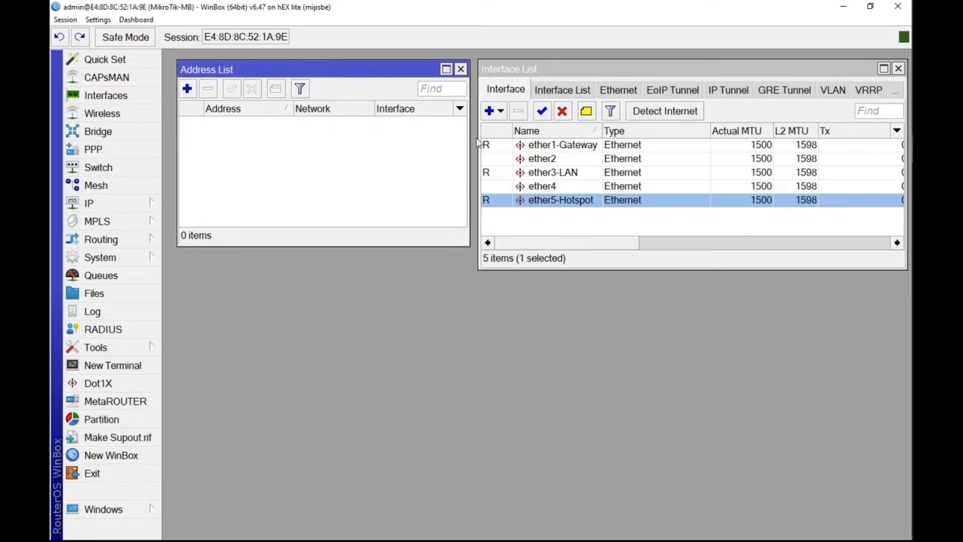
click(550, 145)
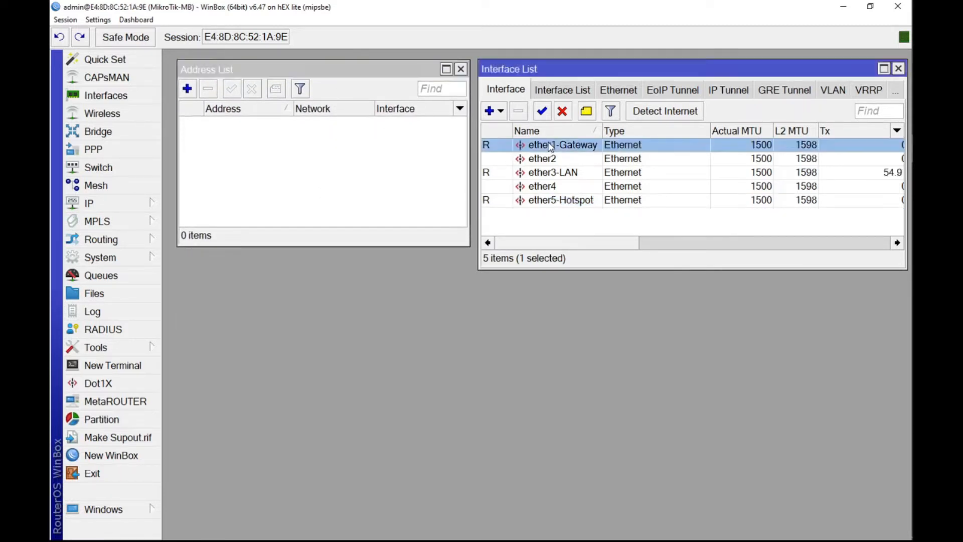
Step: Add an enabled DHCP client on the ether1-Gateway interface, keeping peer DNS, peer NTP and the default route
click(145, 202)
click(214, 170)
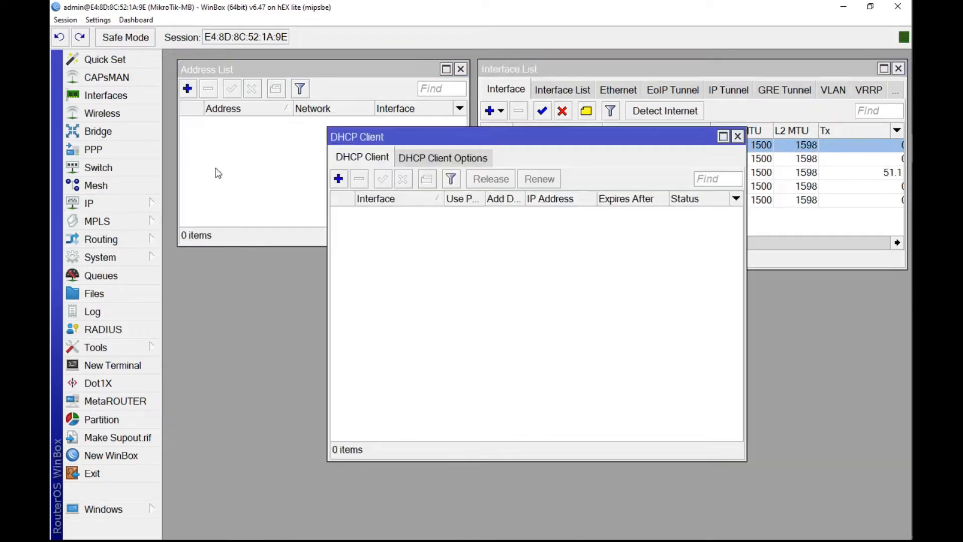
click(339, 178)
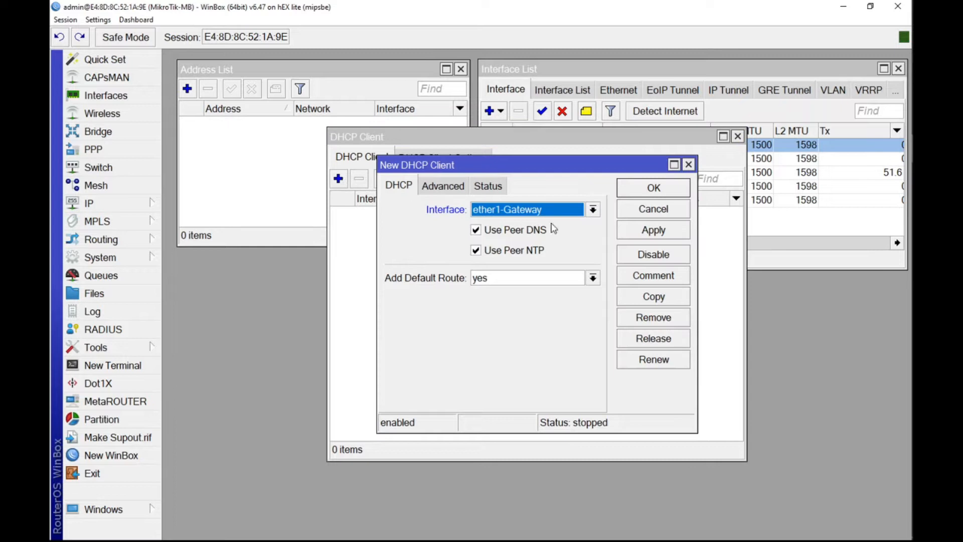
click(663, 233)
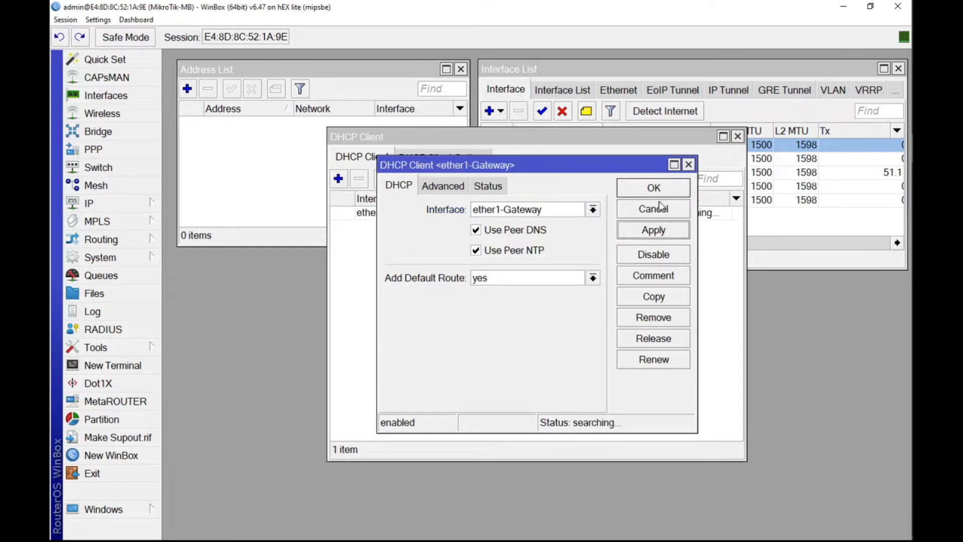
click(658, 191)
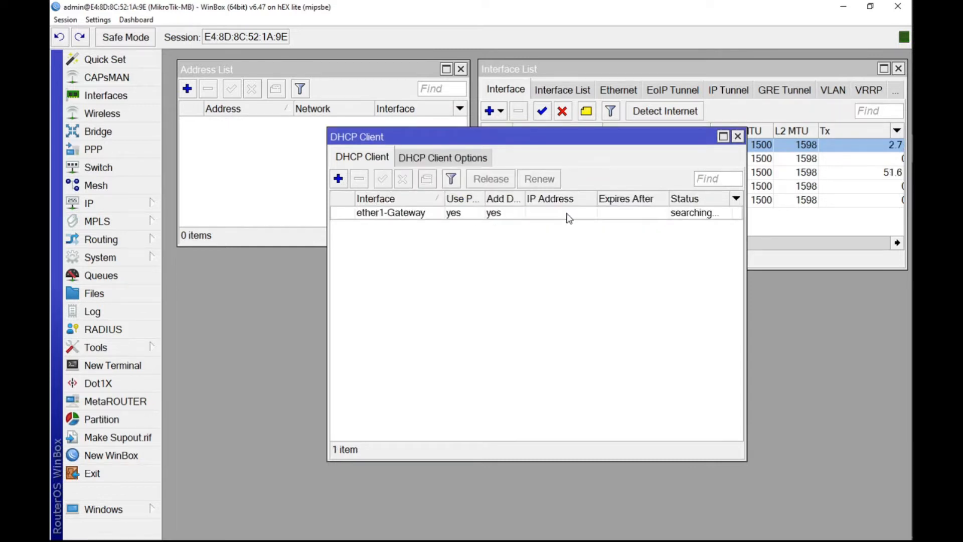
Step: Widen the address columns in the DHCP client and address lists to check the gateway's leased address, closing the DHCP client list
click(569, 214)
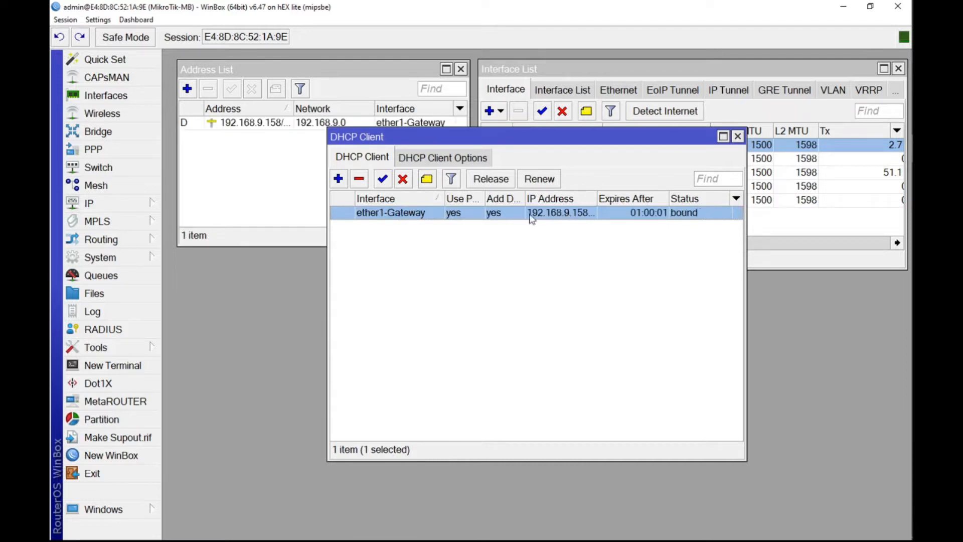
drag(597, 198, 622, 199)
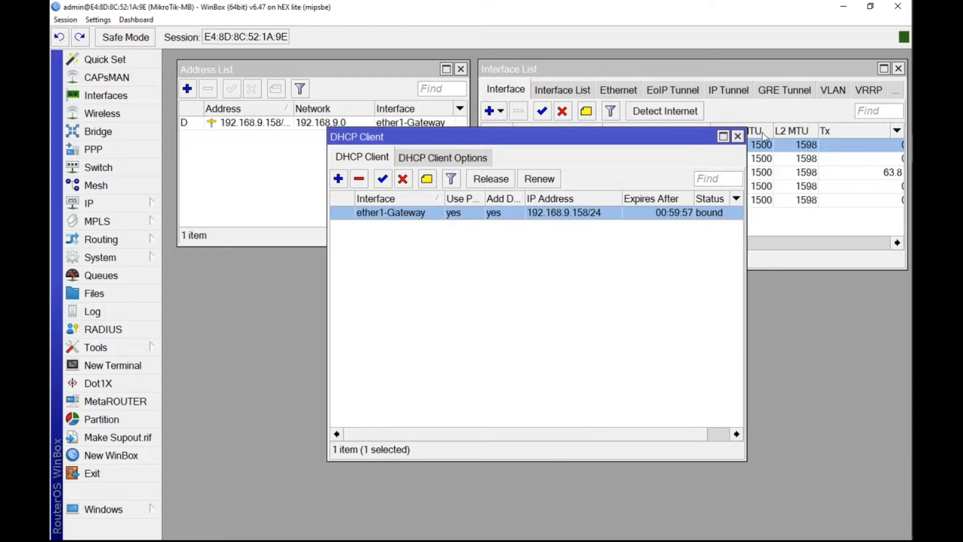
click(738, 137)
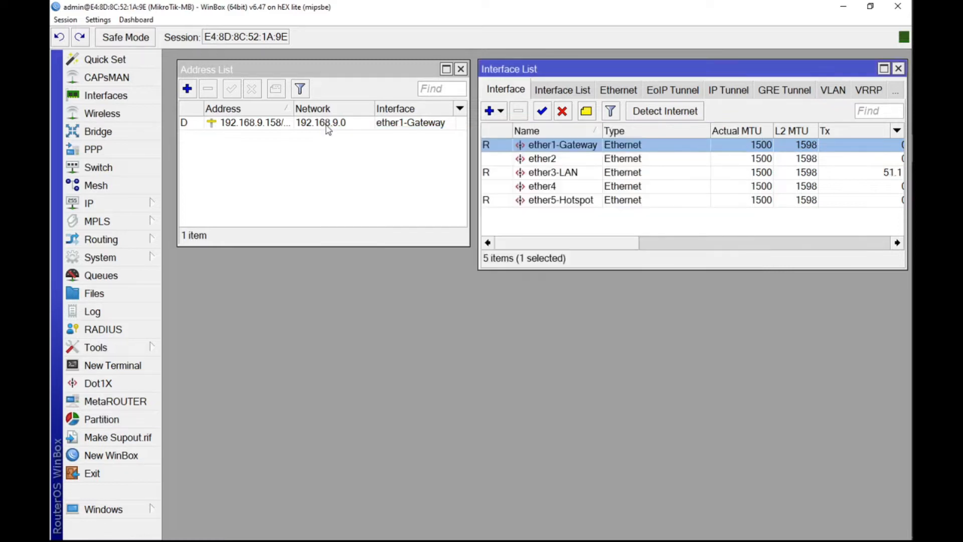
drag(293, 108, 300, 108)
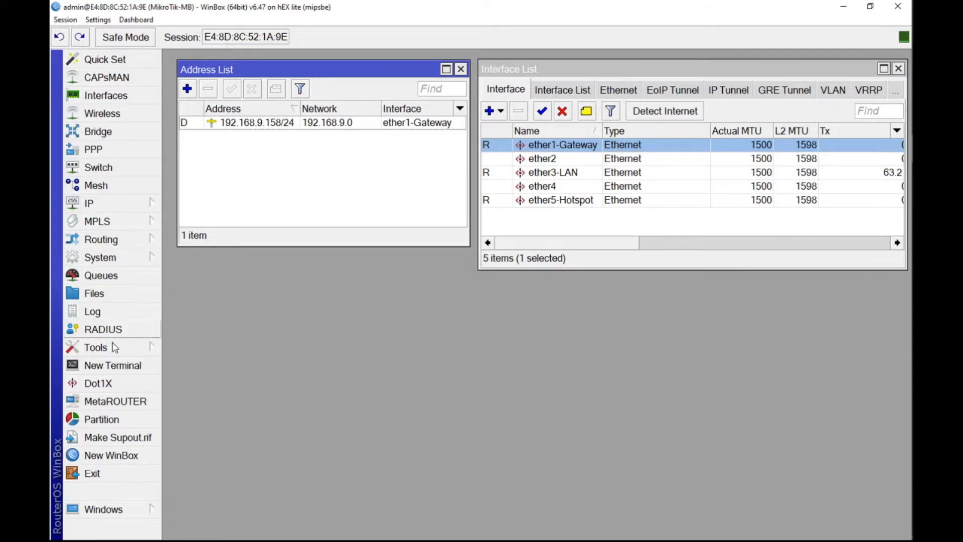
Step: Open a new terminal and log in as admin with the account password
click(112, 365)
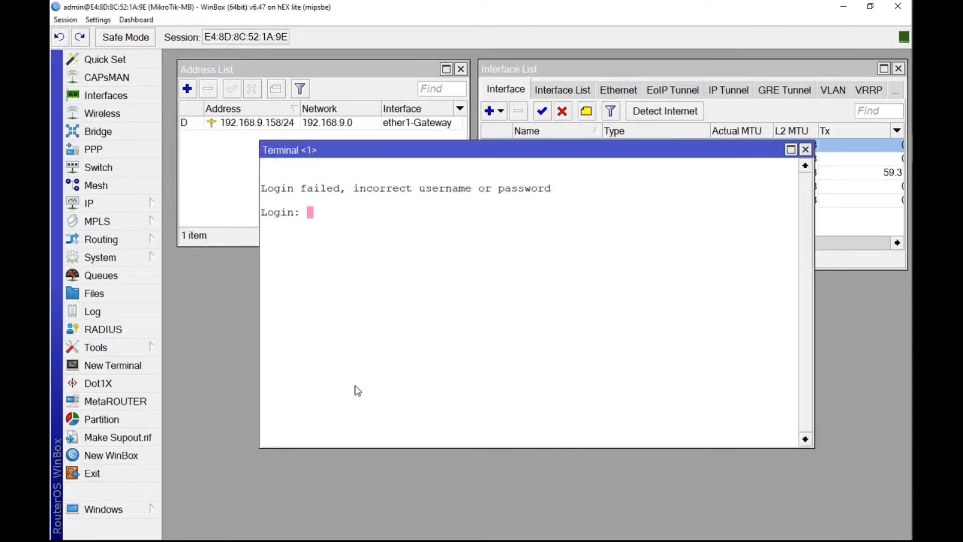
text(admin)
key(Return)
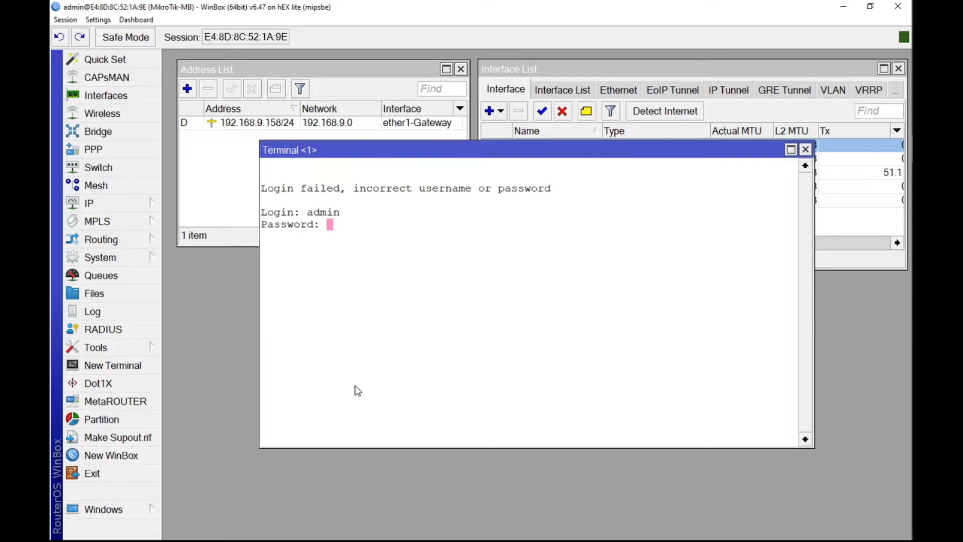
key(Return)
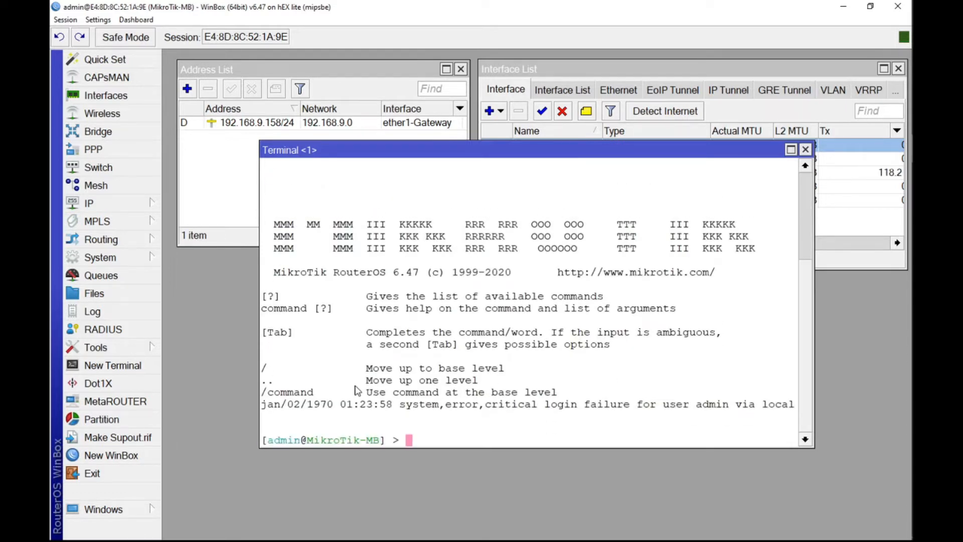
Step: Ping 8.8.8.8 from the terminal to test internet connectivity, and close the terminal
text(ping 8.88.)
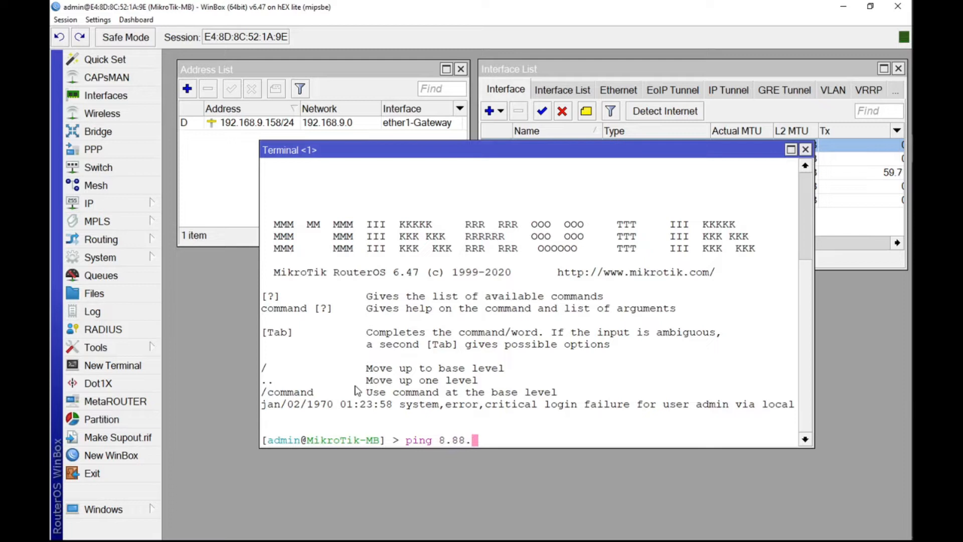
key(BackSpace)
key(BackSpace)
text(.8.8)
key(Return)
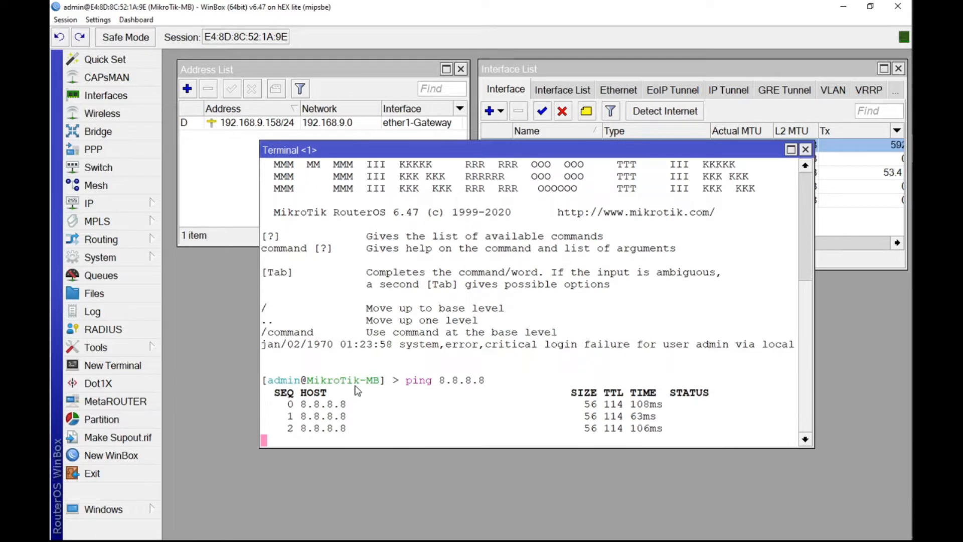
click(805, 150)
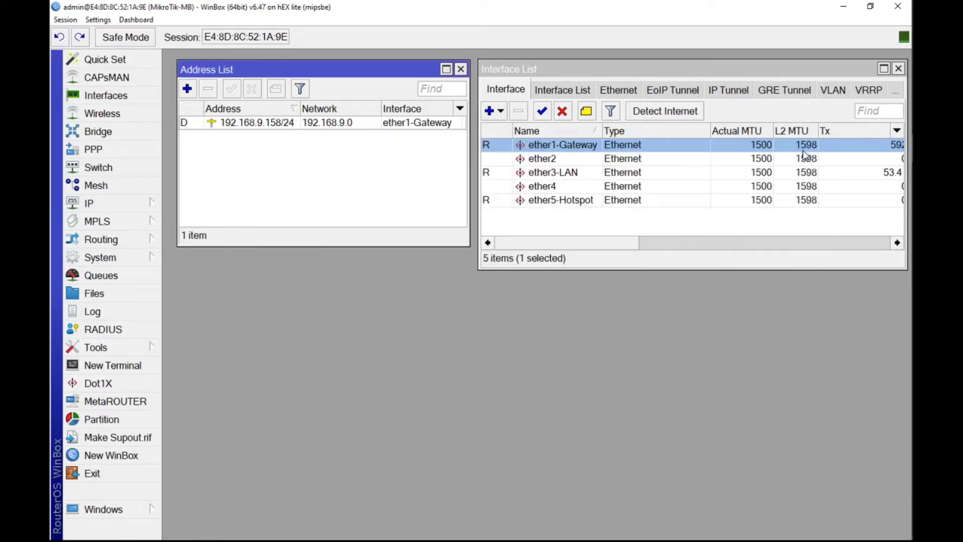
Step: Add the IP address 192.168.3.1/24 to the ether3-LAN interface
drag(373, 70, 375, 69)
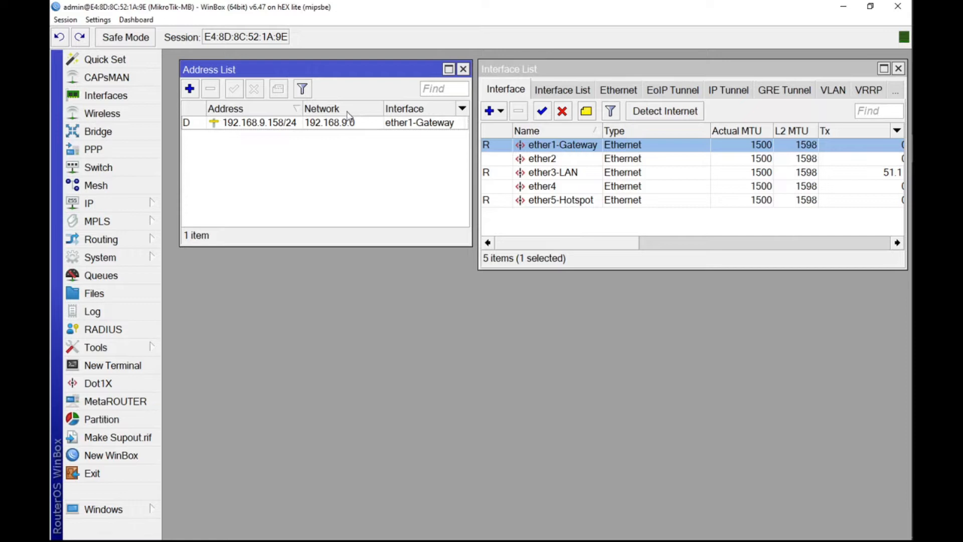
click(544, 176)
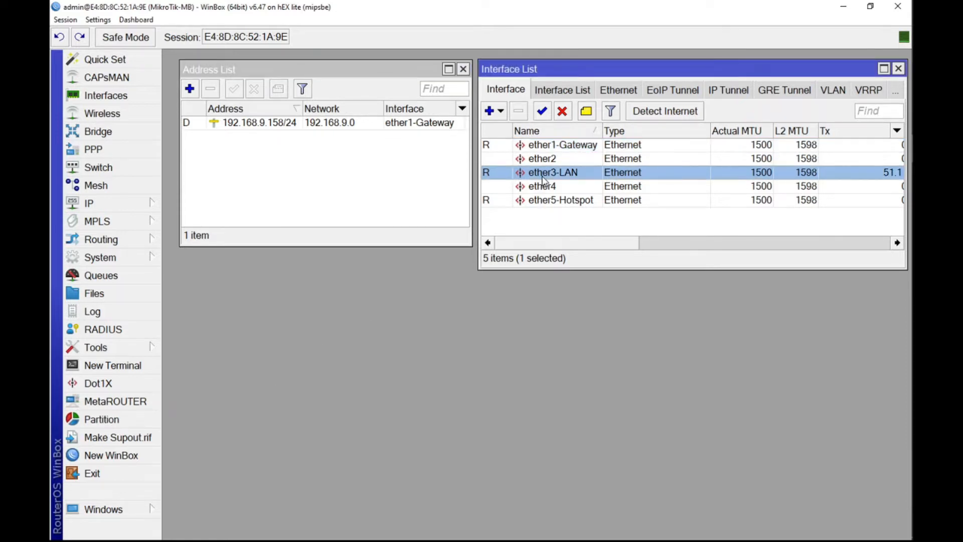
click(142, 205)
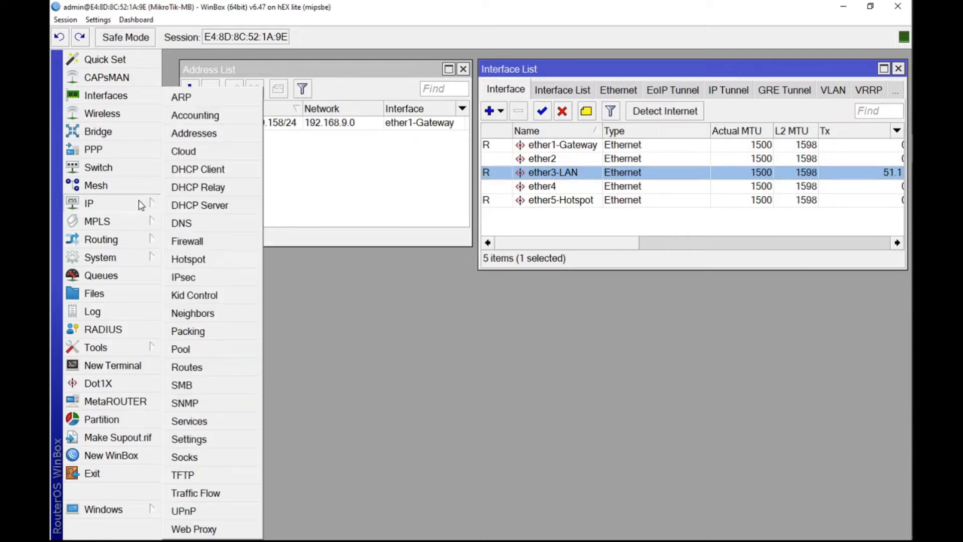
click(188, 133)
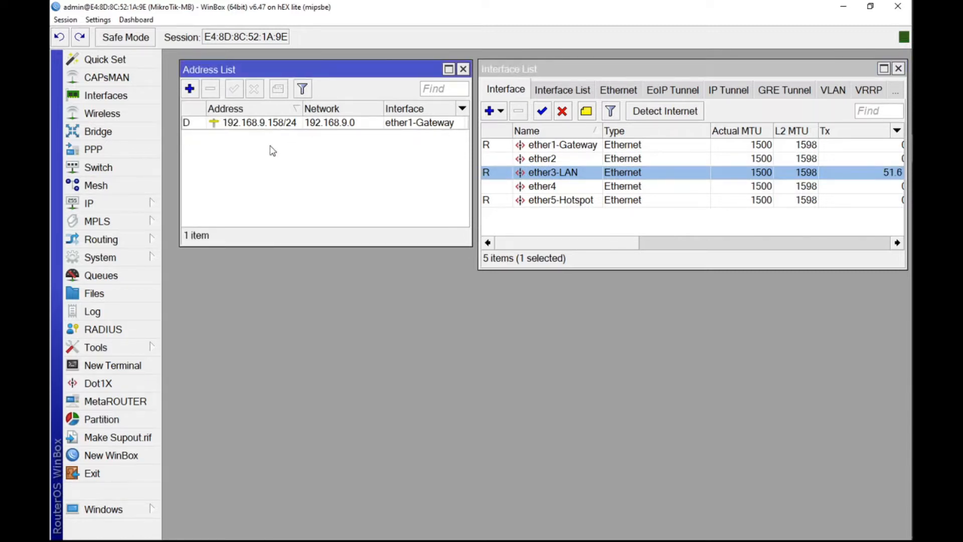
click(189, 89)
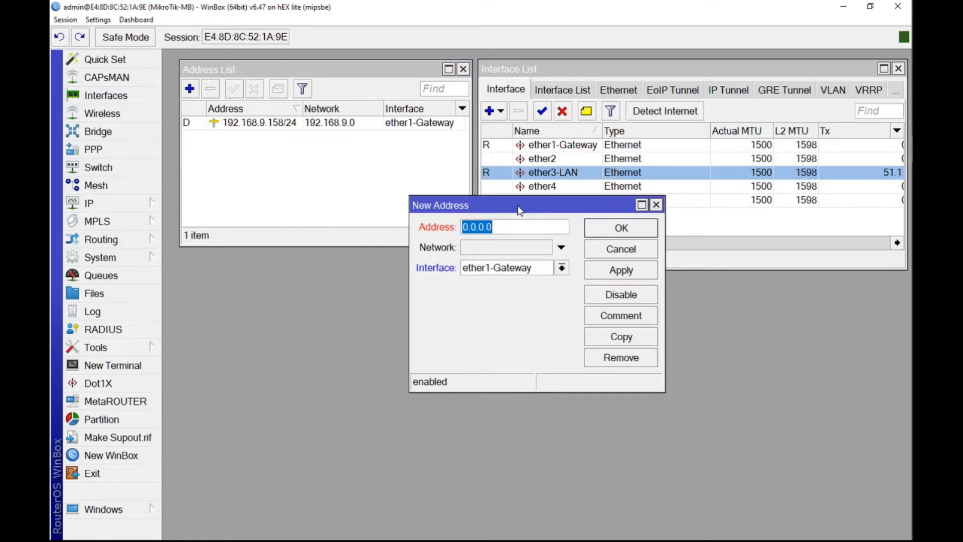
text(192.168.3.)
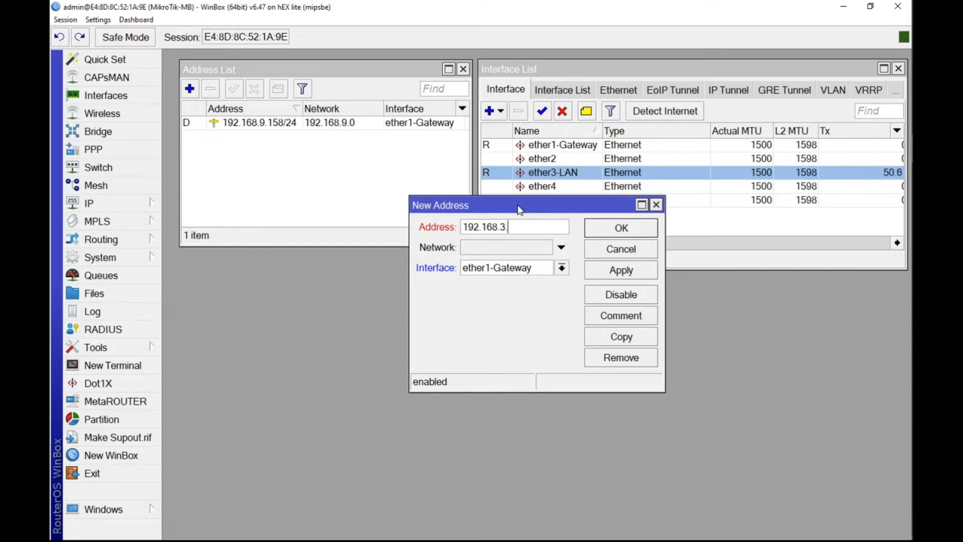
text(1/2)
click(562, 268)
click(501, 307)
click(620, 270)
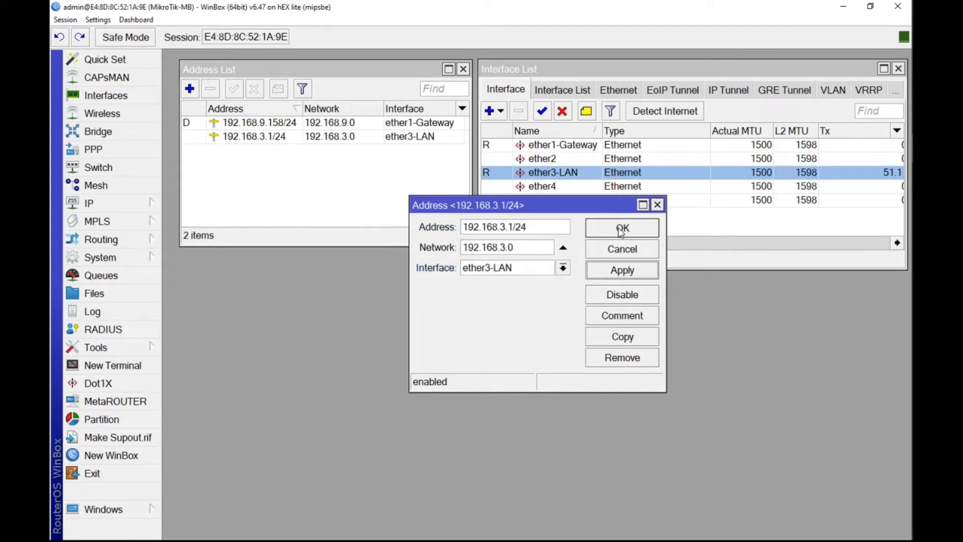
click(621, 229)
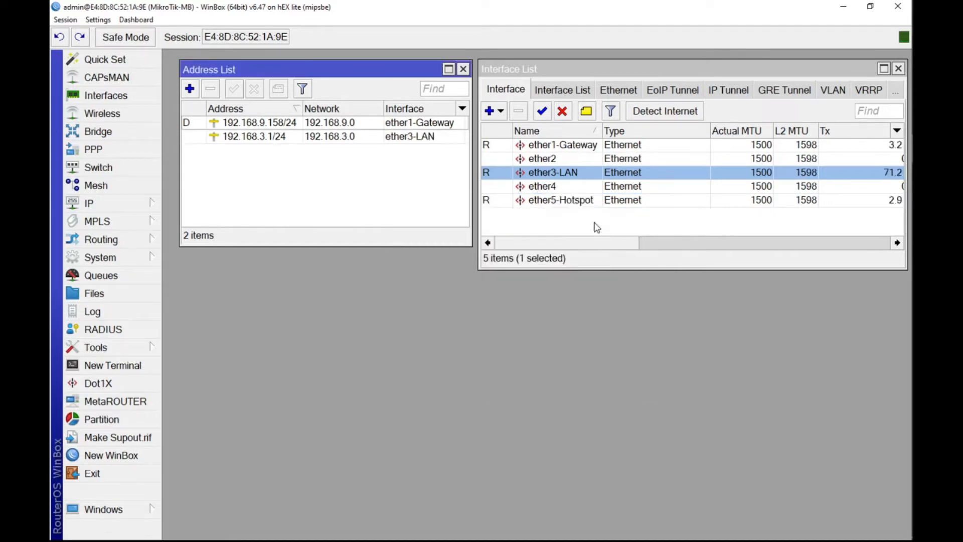
Step: Add the IP address 192.168.5.1/24 to the ether5-Hotspot interface
click(190, 89)
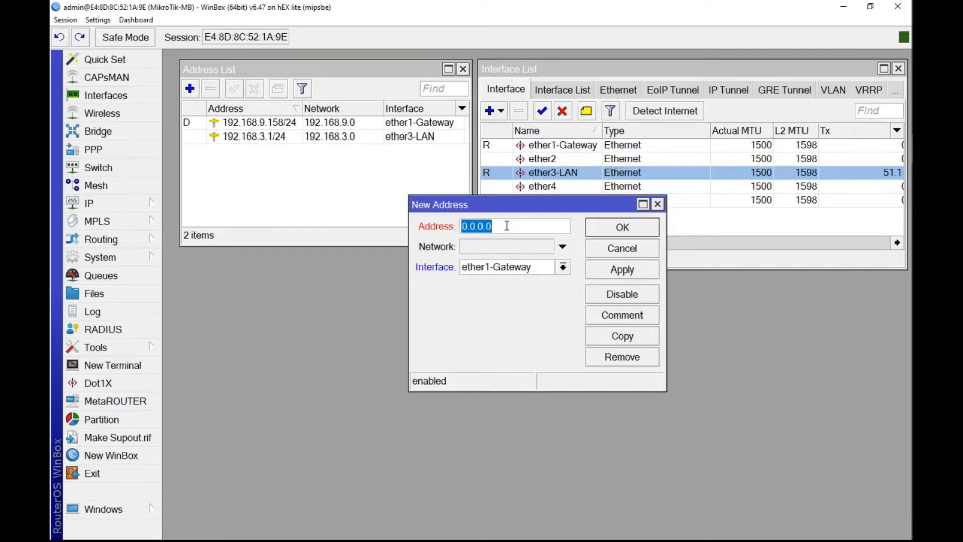
text(192.168.5)
text(1/24)
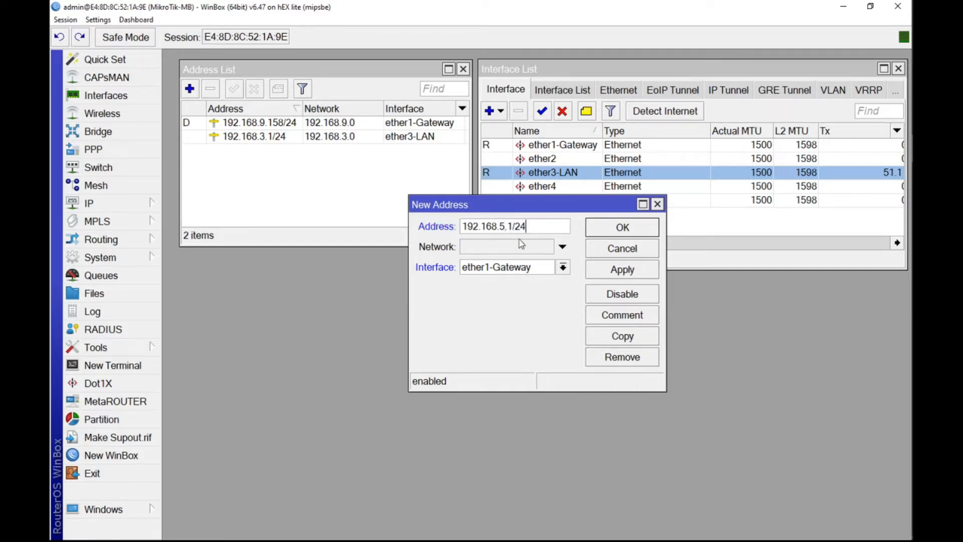
click(563, 267)
click(505, 332)
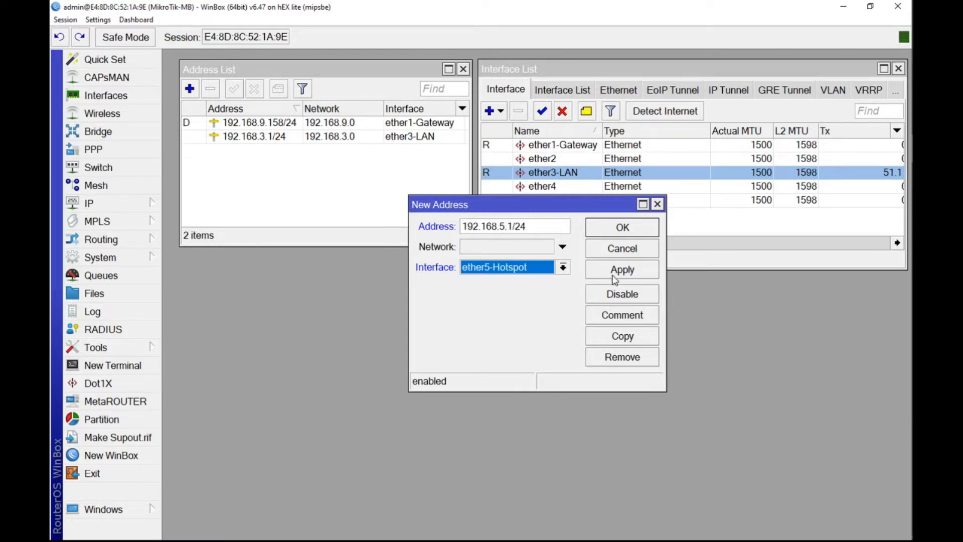
click(615, 277)
click(622, 230)
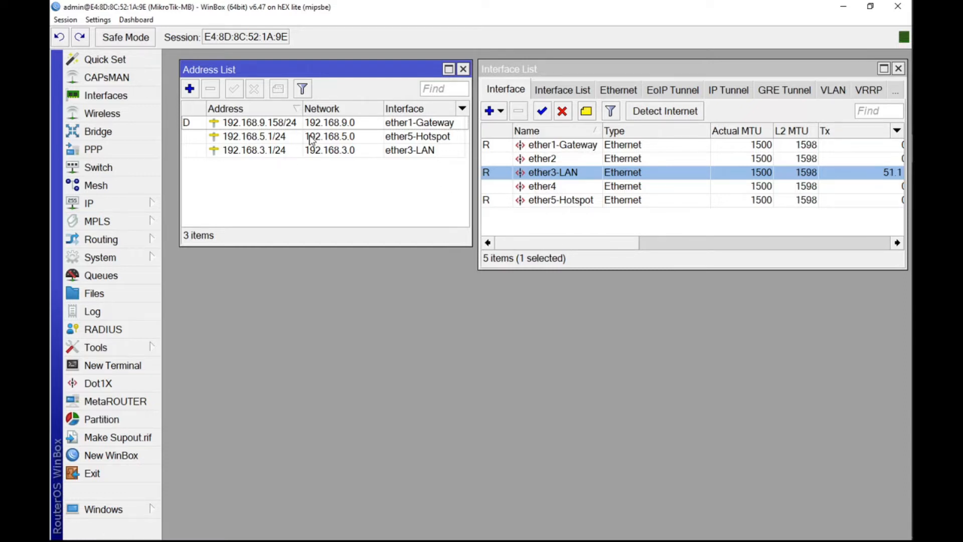
Step: Set the router's DNS servers to 8.8.8.8 and 8.8.4.4 and allow remote requests
click(131, 206)
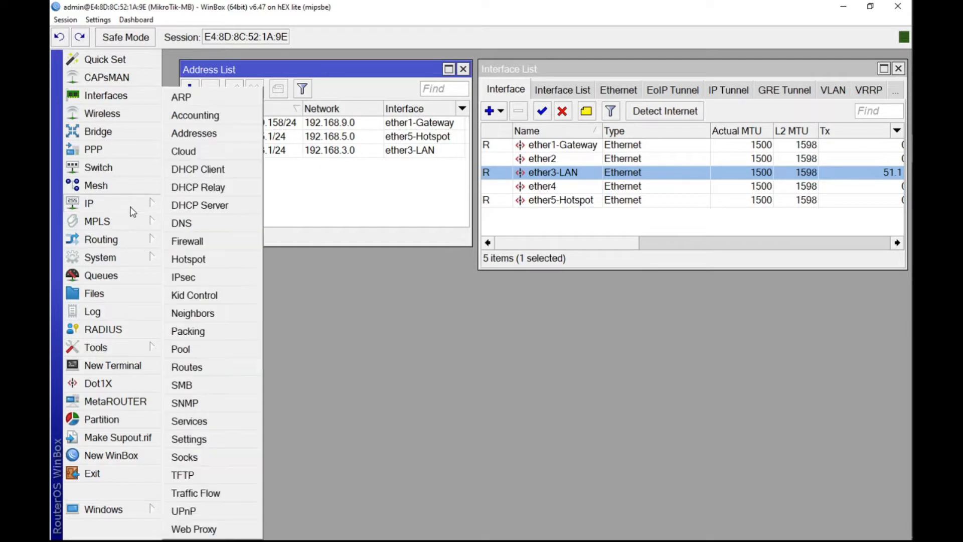
click(182, 223)
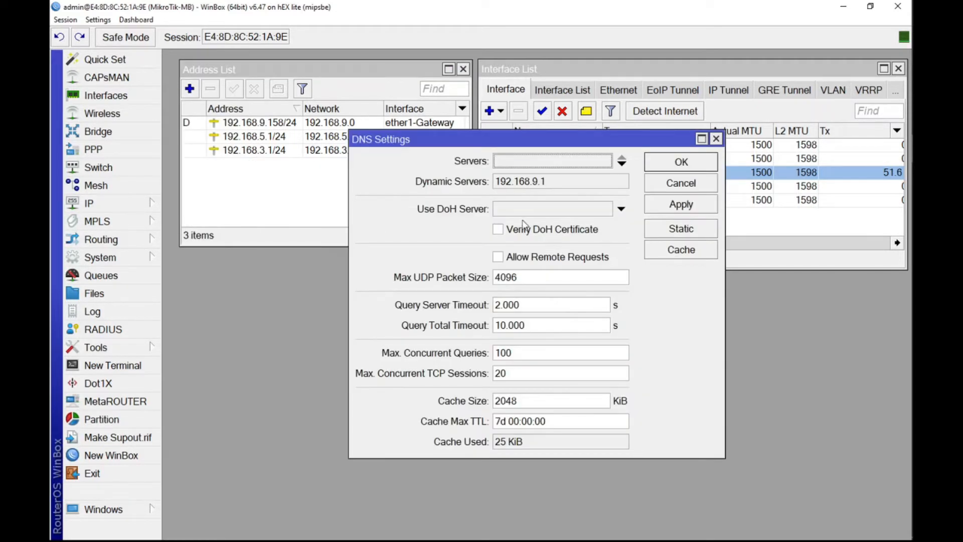
click(601, 161)
text(8.8.8.8)
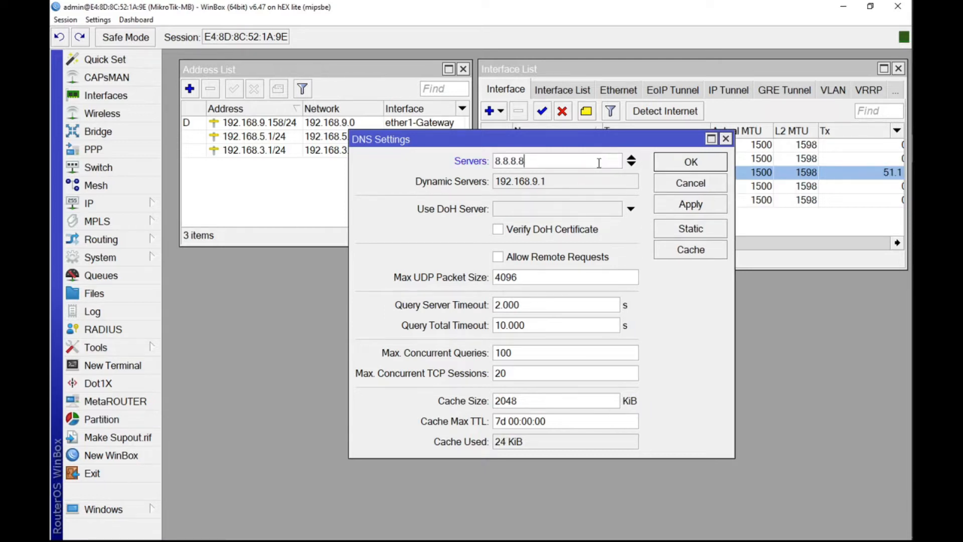
click(631, 164)
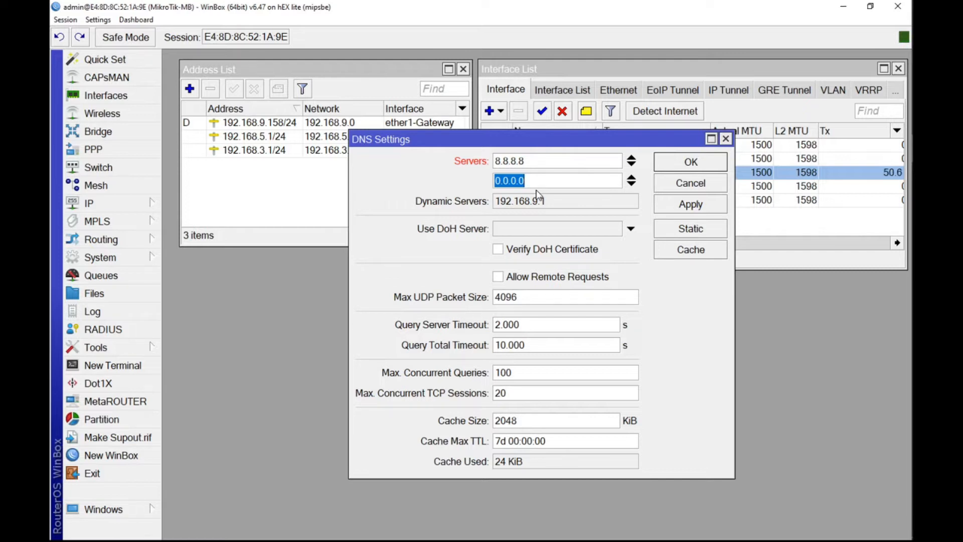
text(8.8.)
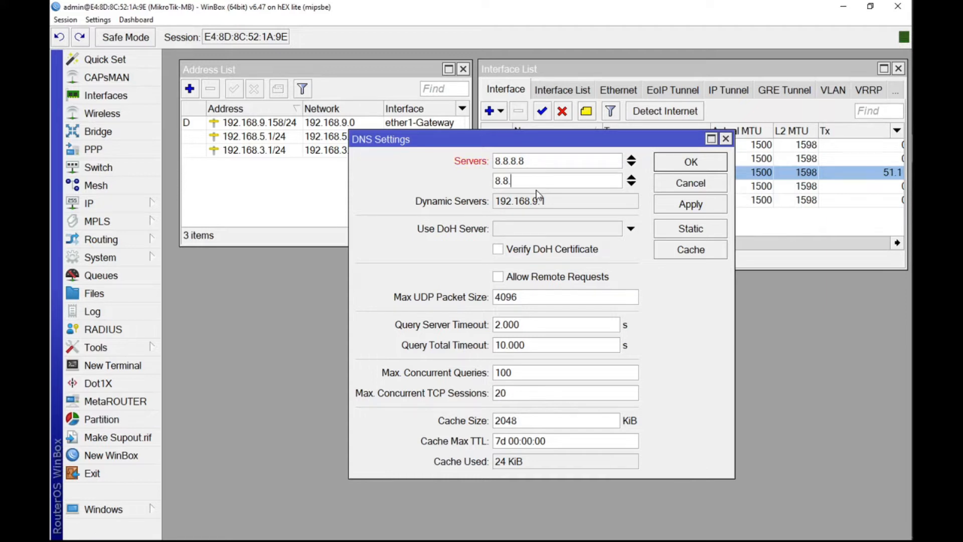
text(4.4)
click(524, 278)
click(689, 205)
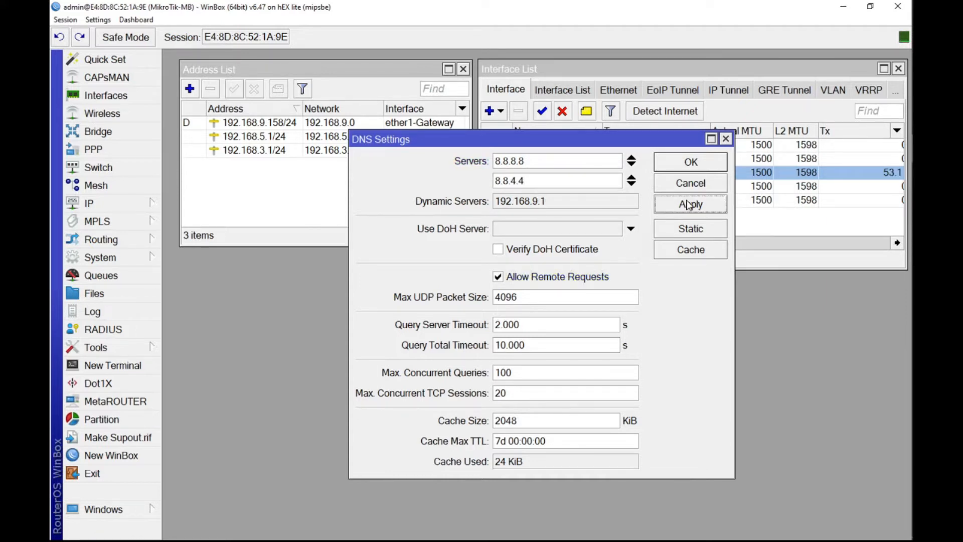
click(691, 163)
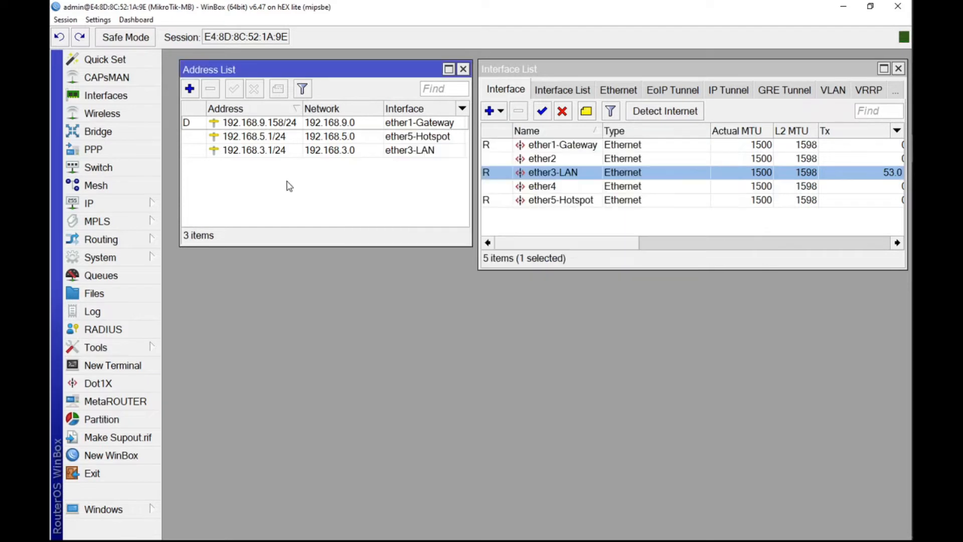
Step: Start a new firewall NAT rule in the srcnat chain with ether1-Gateway as the outgoing interface
click(135, 208)
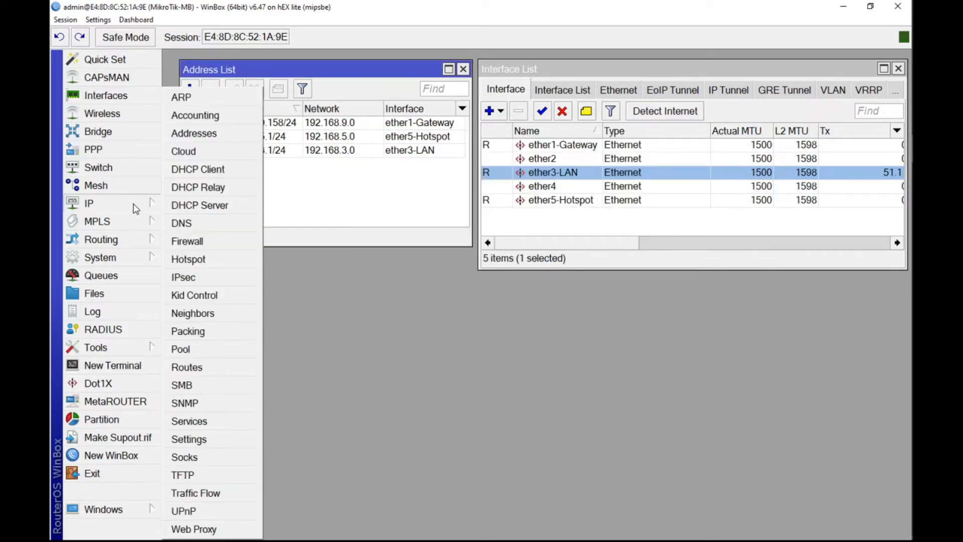
click(198, 243)
click(238, 158)
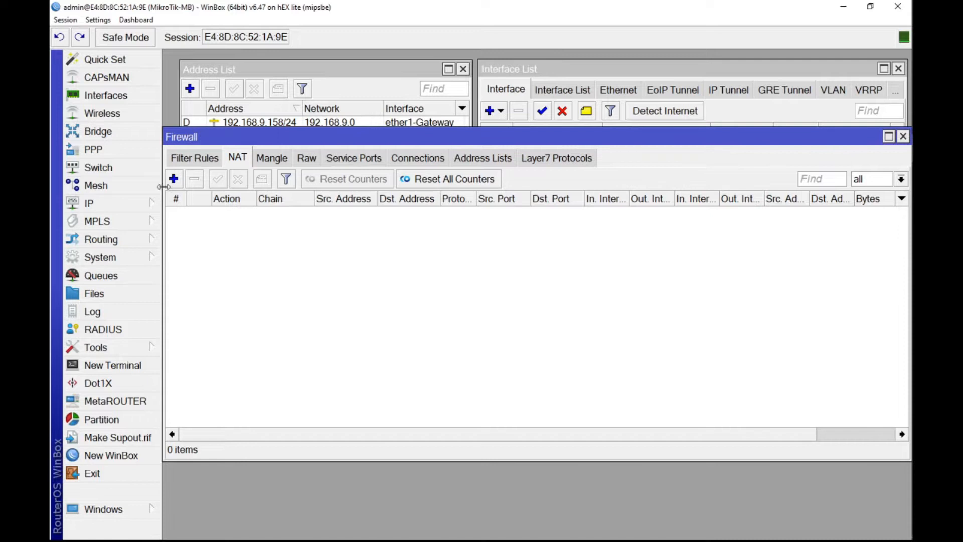
click(174, 179)
click(522, 307)
click(527, 317)
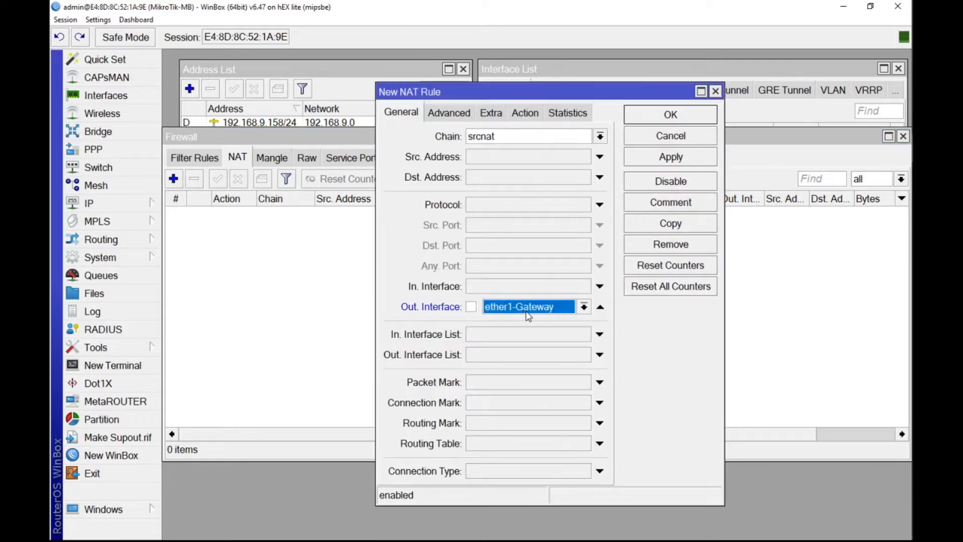
Step: Set the NAT rule's action to masquerade and save the rule
click(525, 113)
click(527, 136)
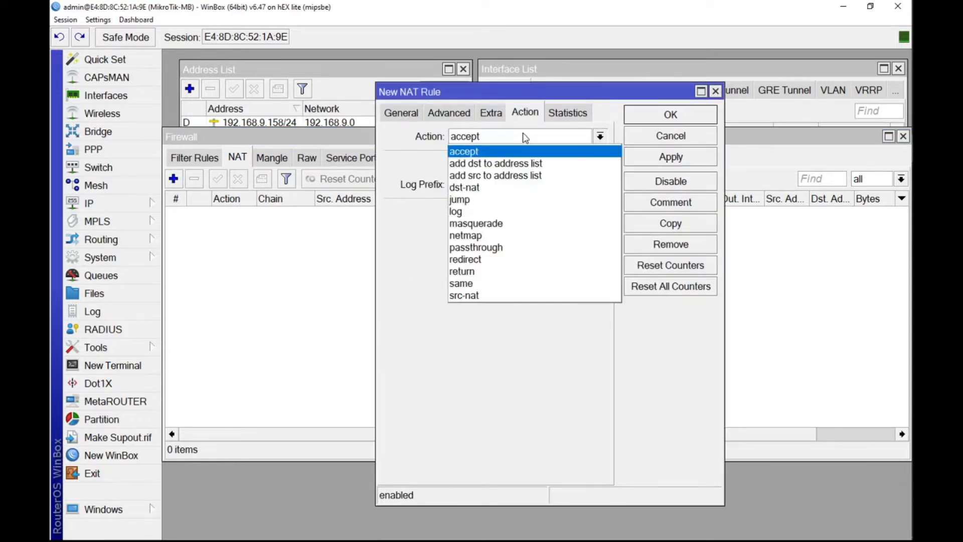
click(490, 230)
click(671, 157)
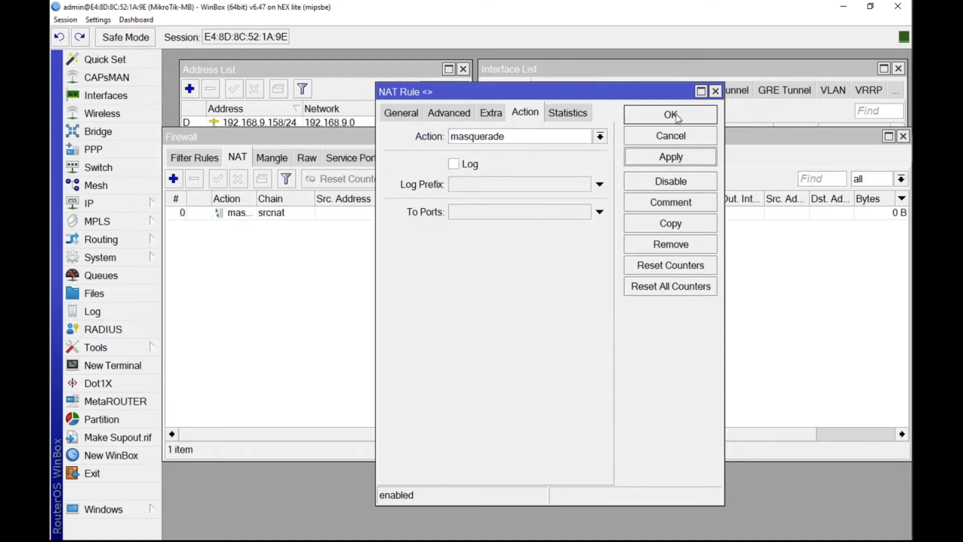
click(674, 116)
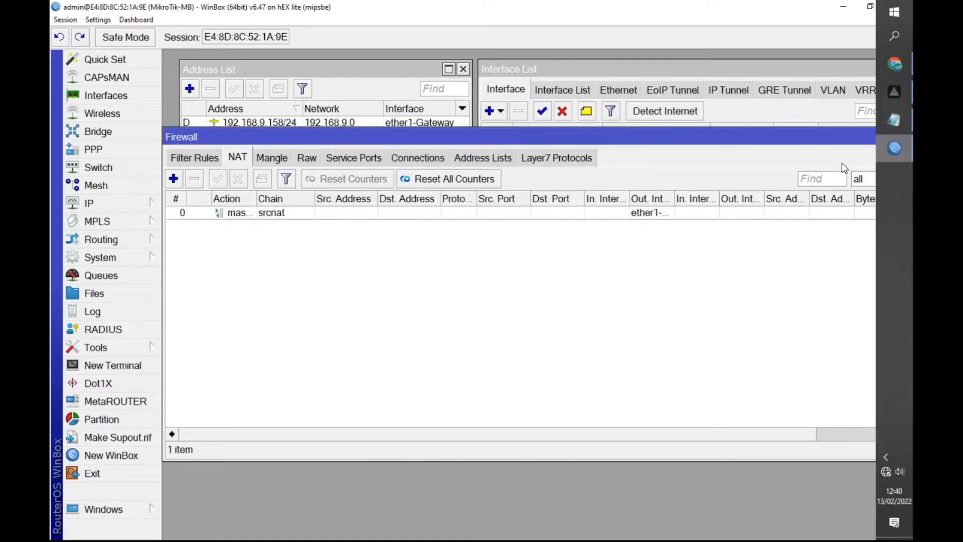
Step: Shrink the Firewall window and place it below the Interface List so the other windows stay uncovered
drag(903, 159, 707, 166)
drag(408, 459, 441, 277)
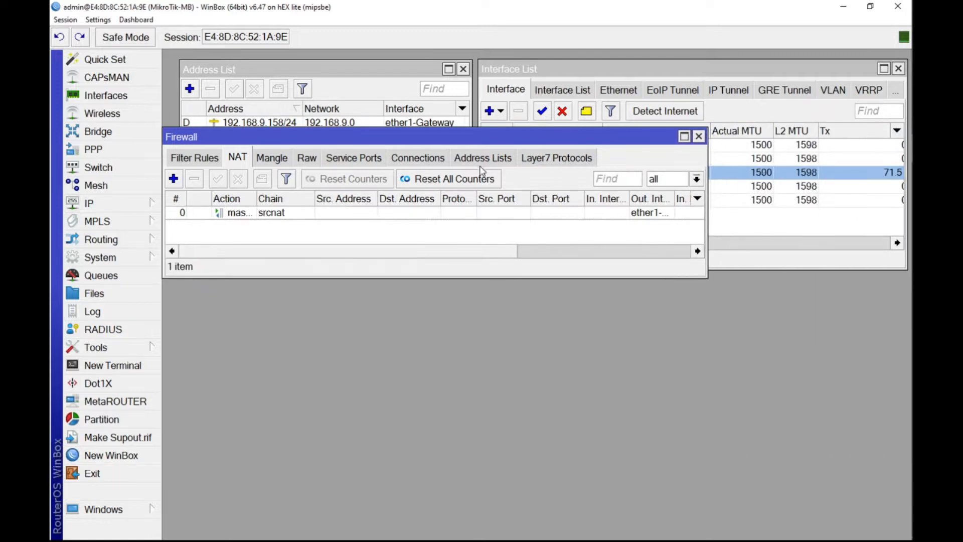
drag(490, 133, 688, 279)
Step: Examine the default route's gateway in the router's route list, and close the list
click(120, 202)
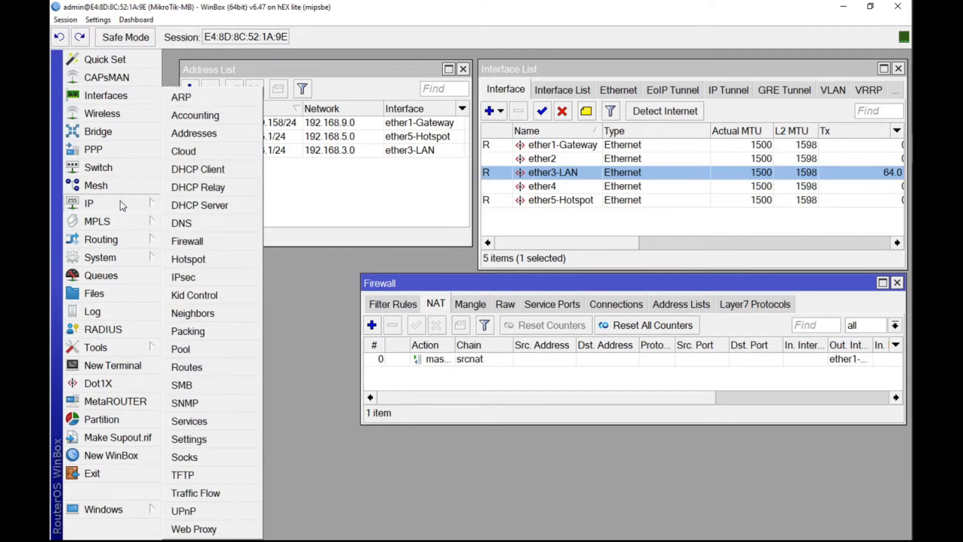
click(215, 367)
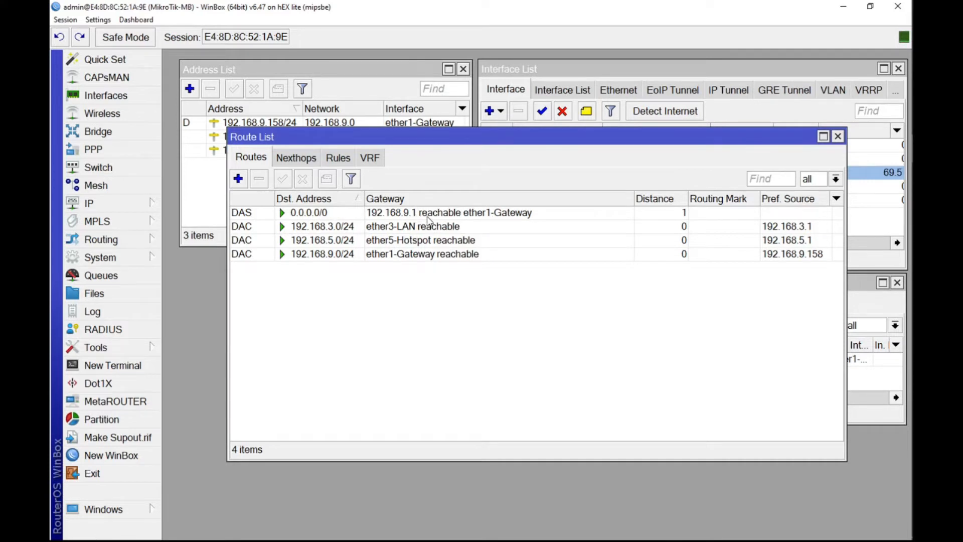
click(483, 218)
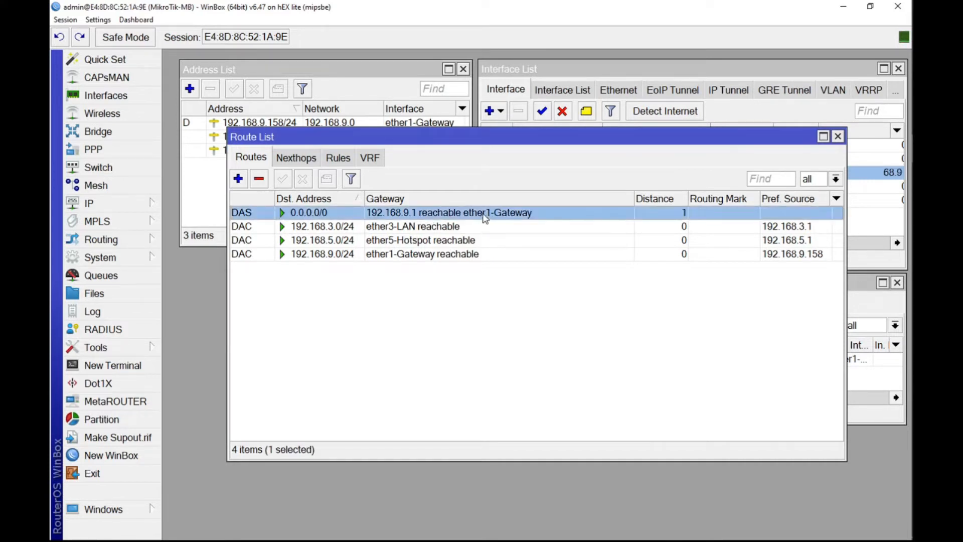
click(836, 138)
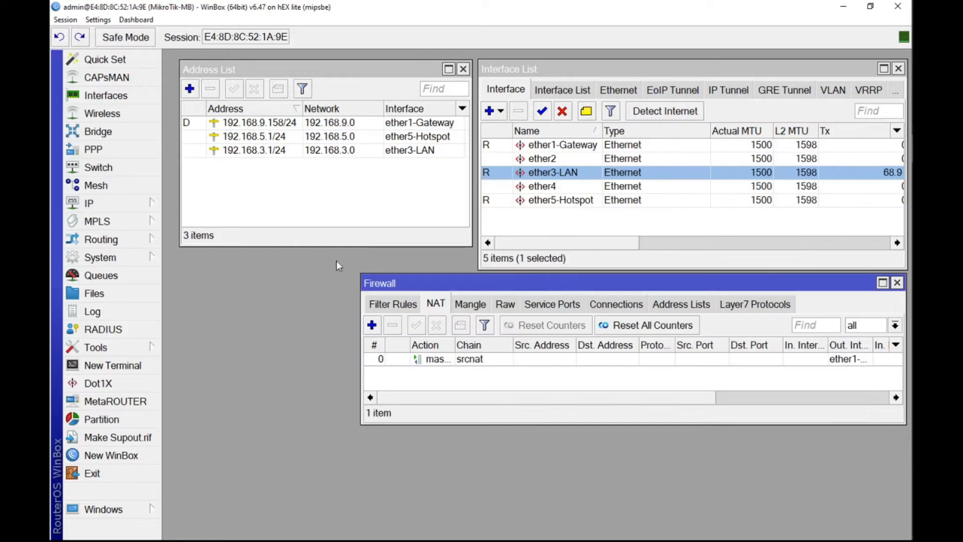
Step: Run DHCP Setup on the ether3-LAN interface, accepting the proposed address space, gateway 192.168.3.1 and address pool
click(90, 205)
click(201, 205)
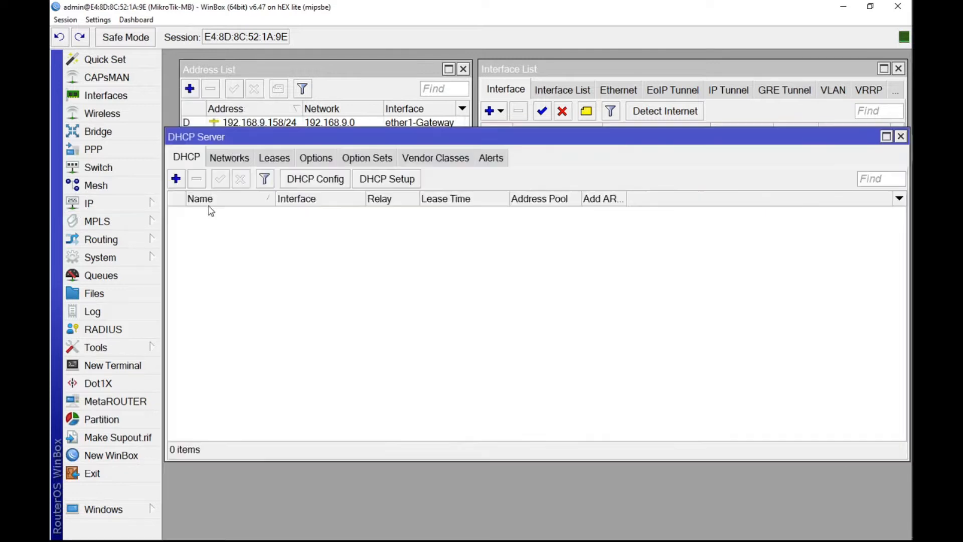
click(377, 180)
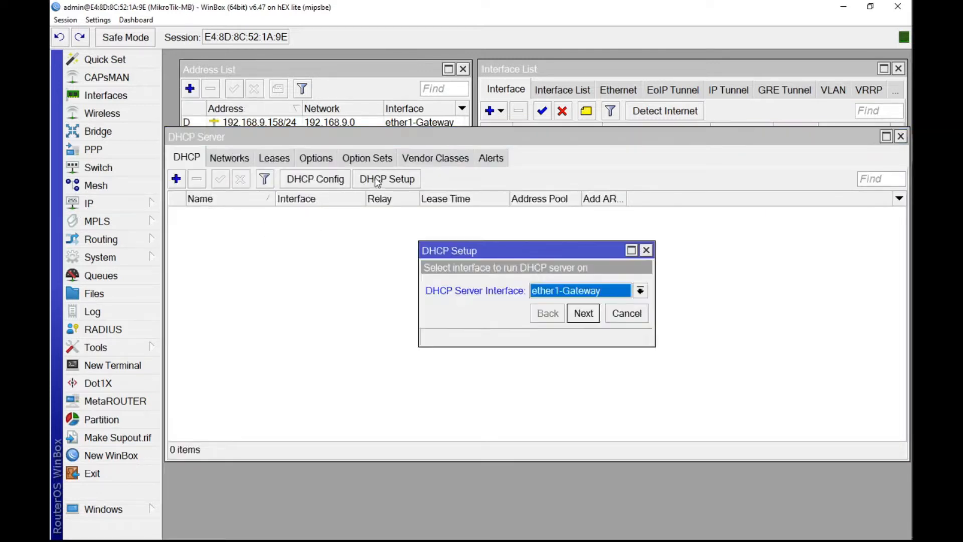
click(574, 291)
click(565, 327)
click(583, 315)
click(584, 315)
click(583, 315)
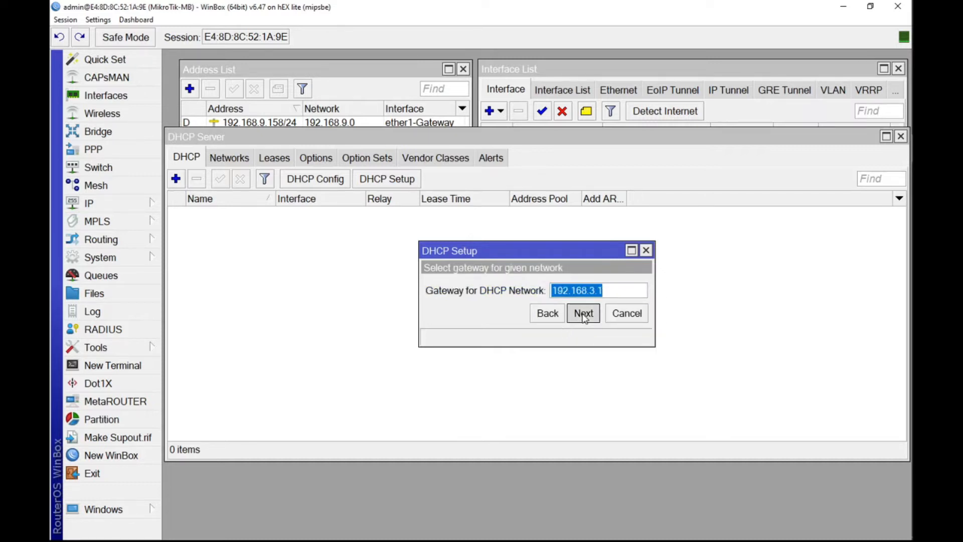
click(583, 315)
click(585, 315)
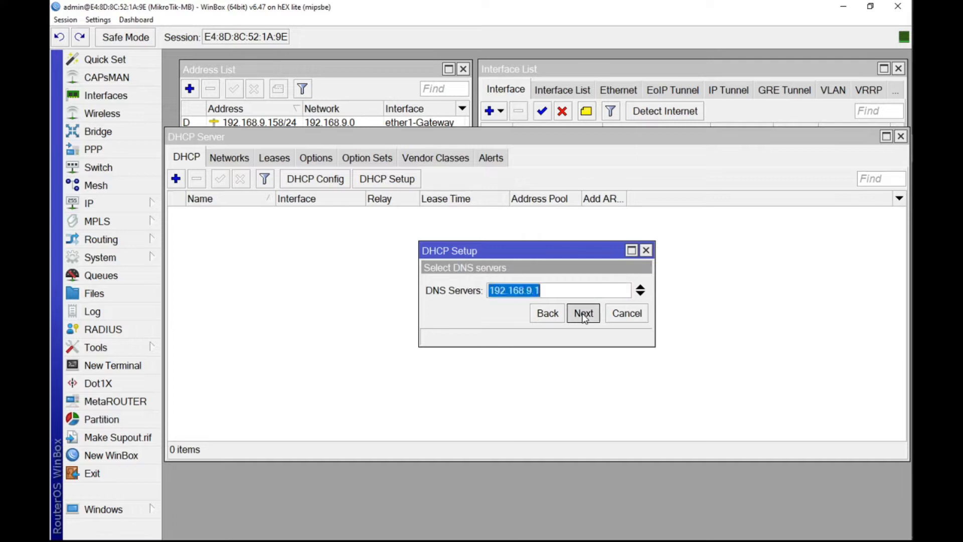
Step: Set the DHCP lease time to 1d 00:10:00 and finish the DHCP server setup
click(484, 291)
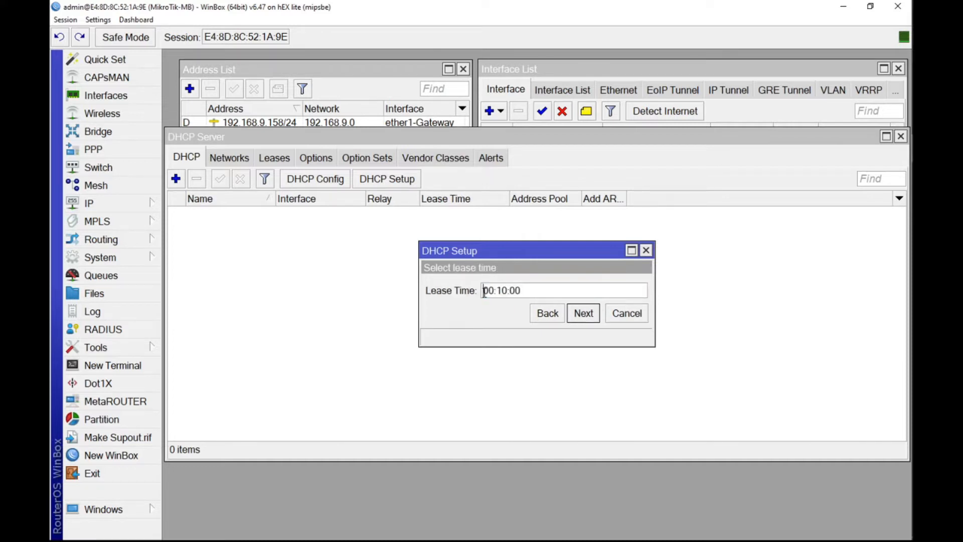
text(1d)
click(591, 315)
click(553, 295)
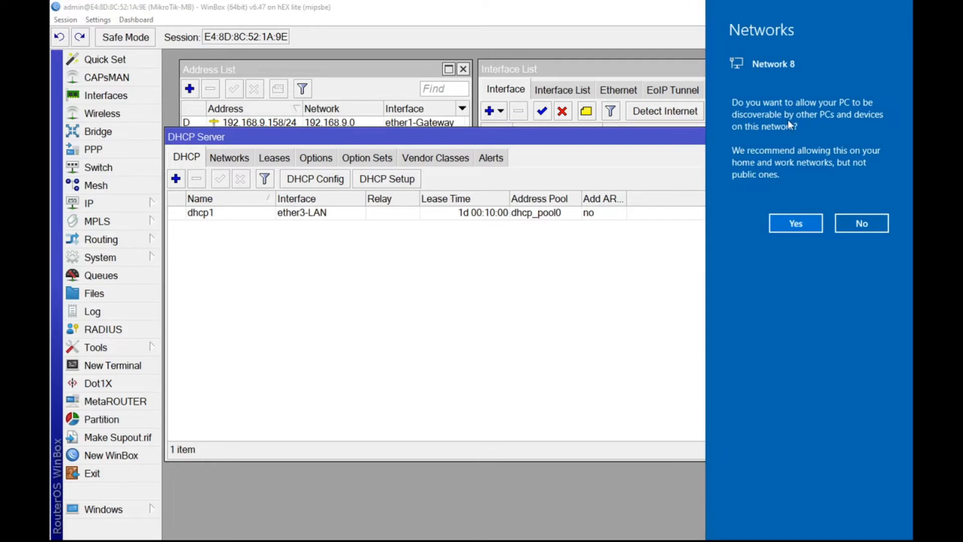
Step: Allow the PC to be discoverable on the network, and close the DHCP Server, Firewall, Interface List and Address List windows
click(796, 223)
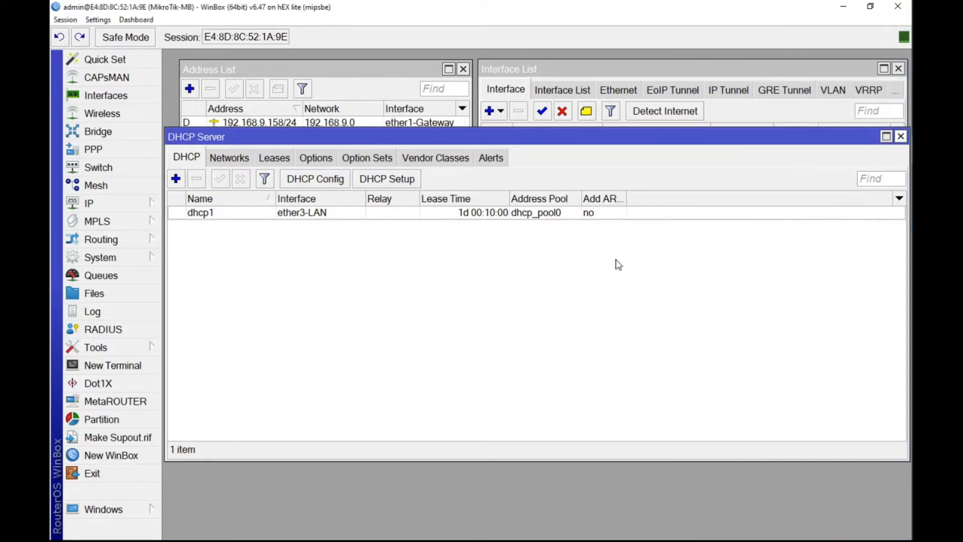
click(900, 137)
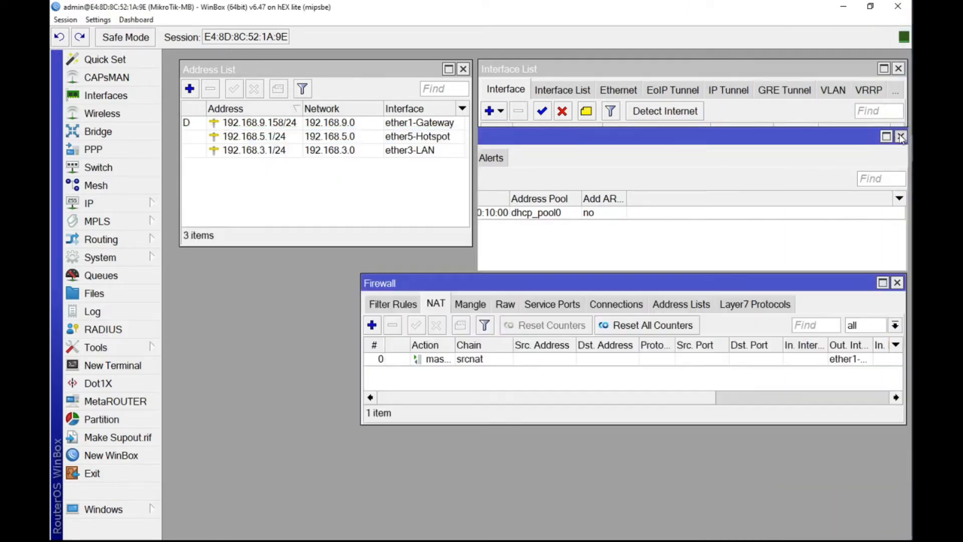
click(897, 283)
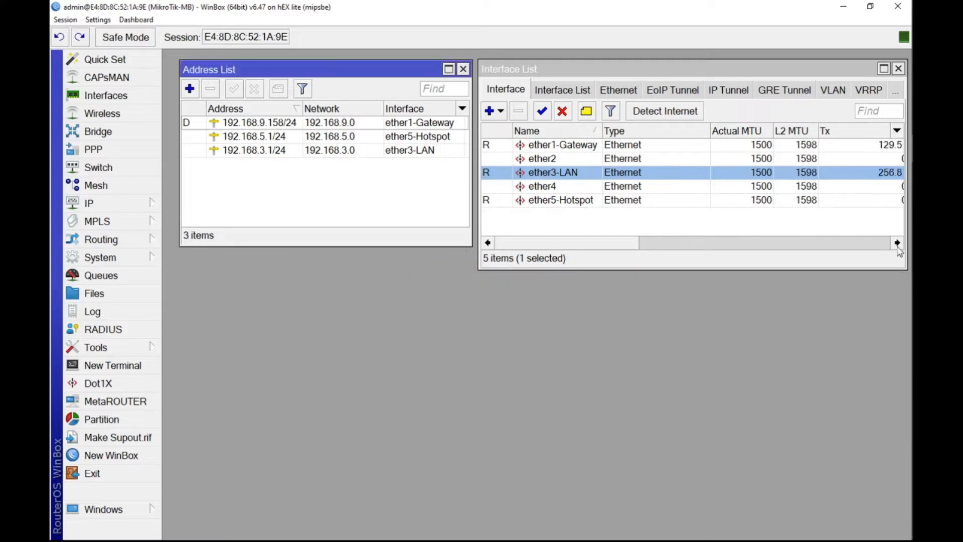
click(897, 69)
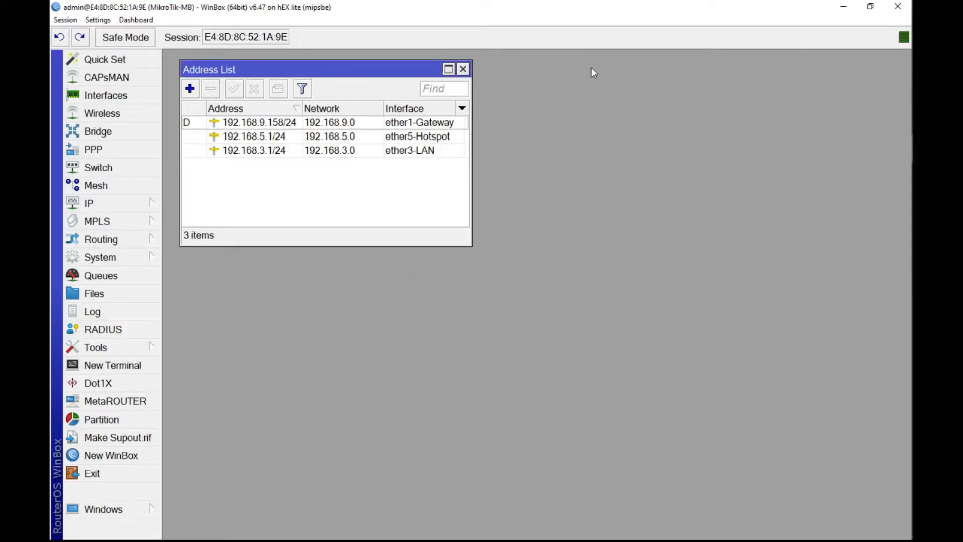
click(463, 70)
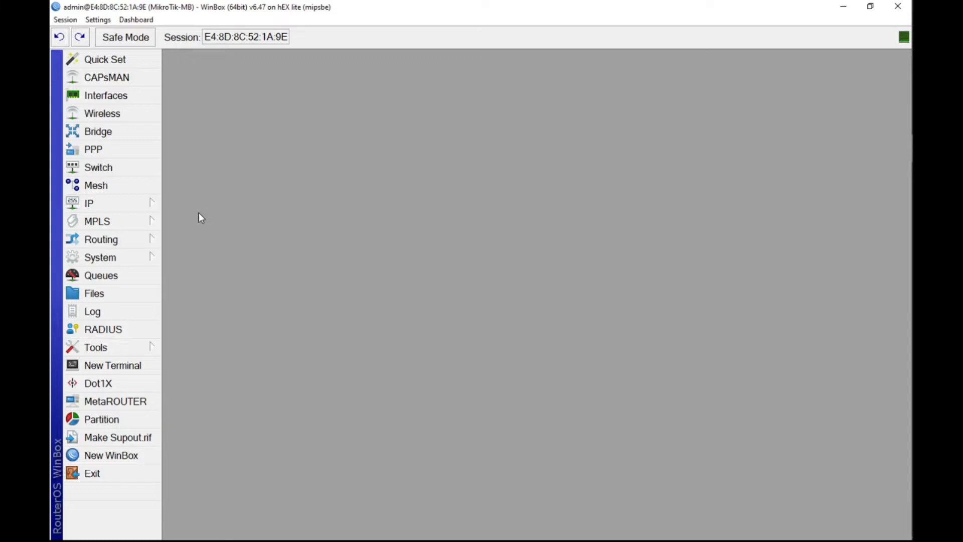
Step: Run Hotspot Setup on ether5-Hotspot, accepting the proposed local address, address pool, certificate, SMTP server and DNS server settings
click(141, 206)
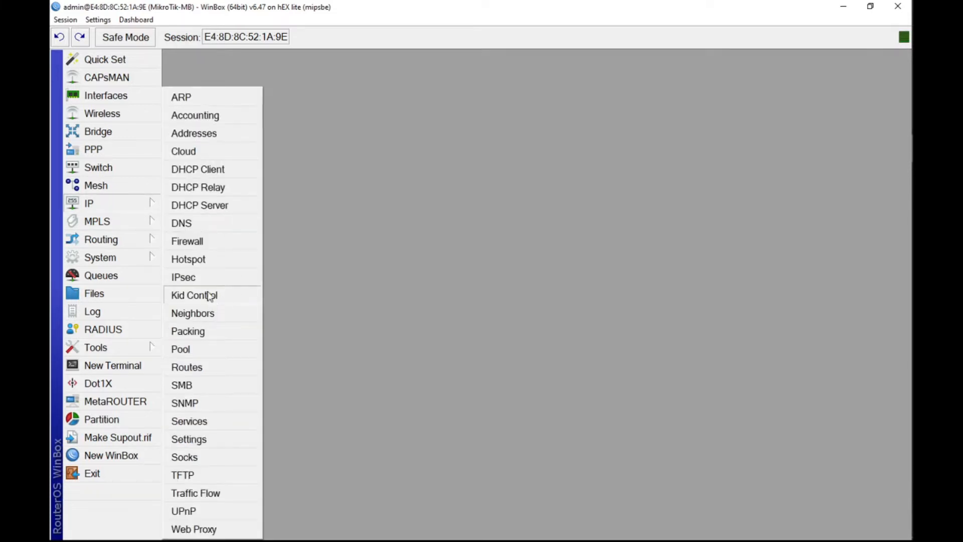
click(203, 260)
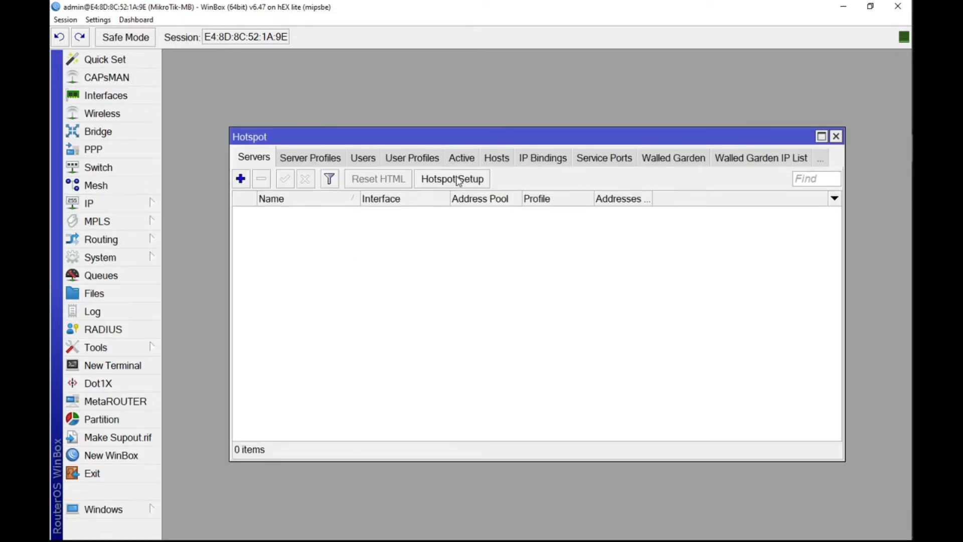
click(439, 185)
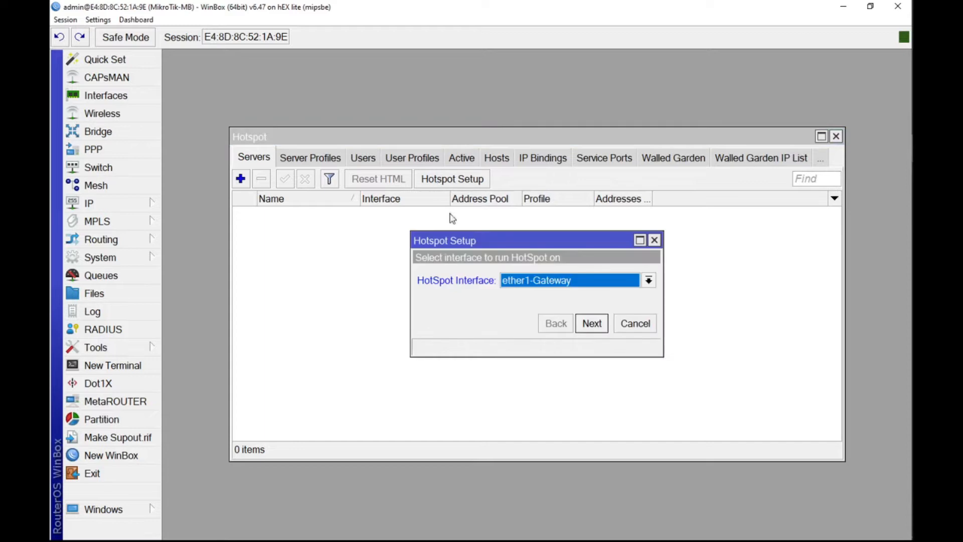
click(552, 281)
click(538, 345)
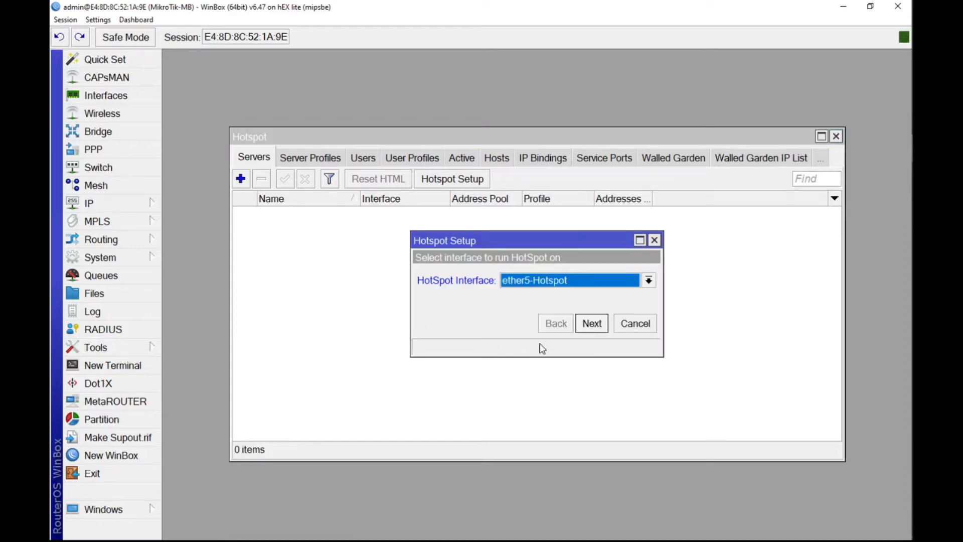
click(592, 324)
click(592, 324)
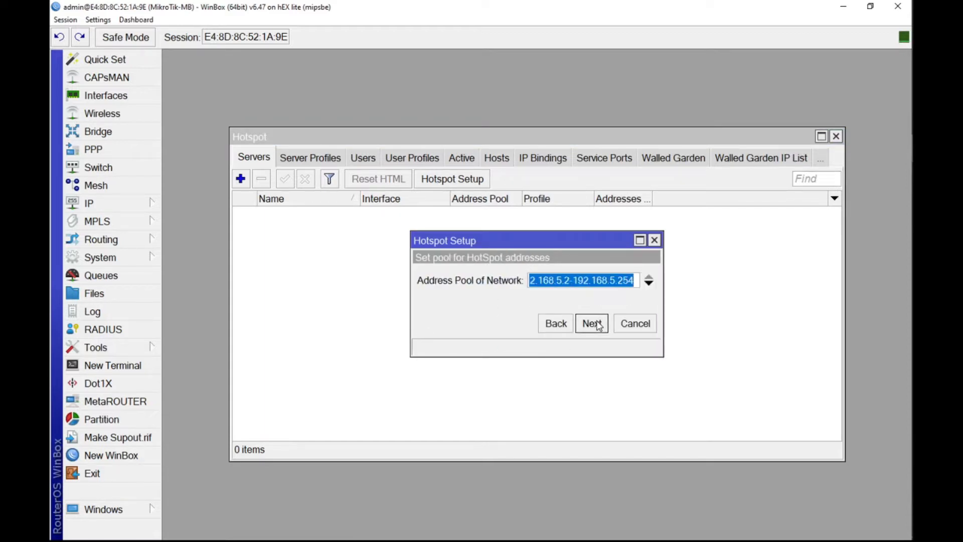
click(592, 324)
click(597, 324)
click(597, 324)
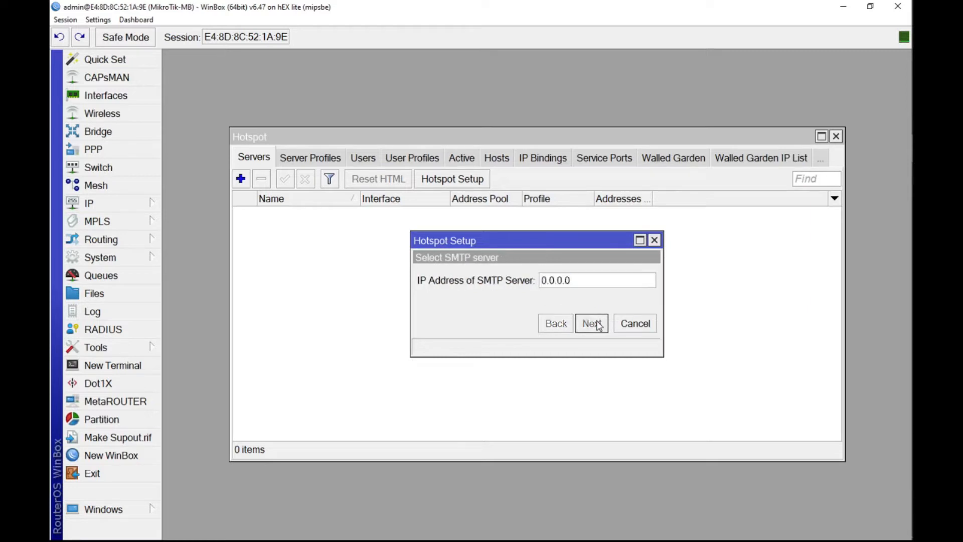
click(592, 324)
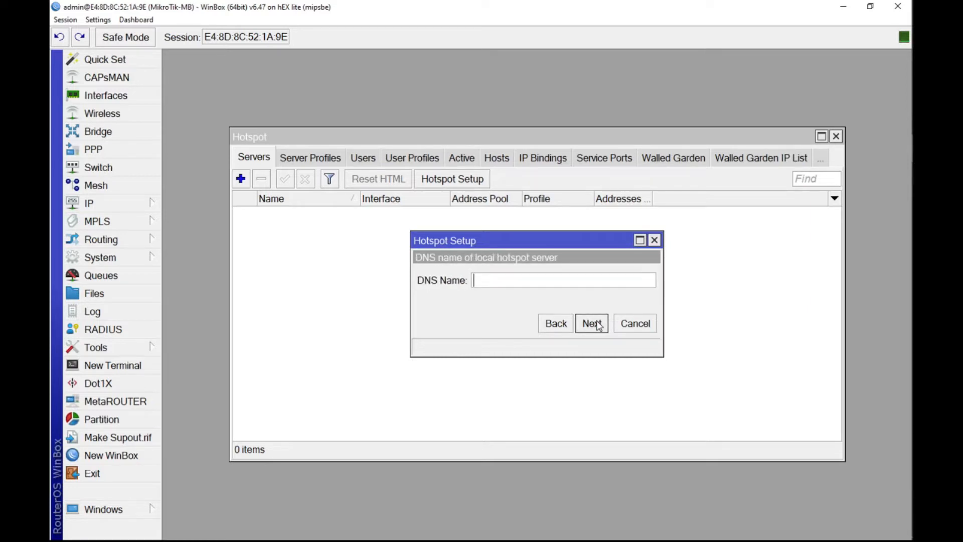
Step: Set the DNS name of the local hotspot server to tkj.net
text(tkj.net)
click(588, 325)
Step: Enter a password for the local hotspot user admin and finish the hotspot setup
click(551, 299)
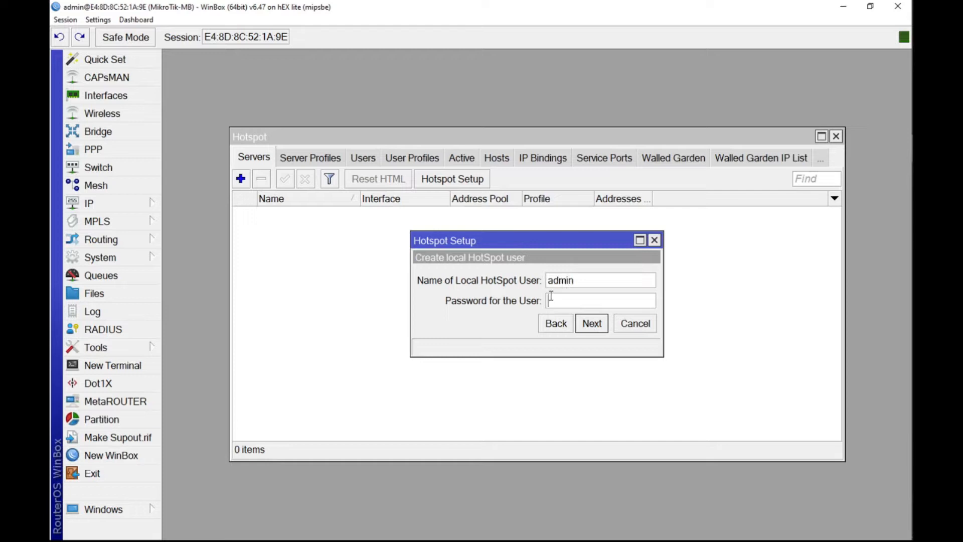
text(12345)
click(592, 323)
click(548, 294)
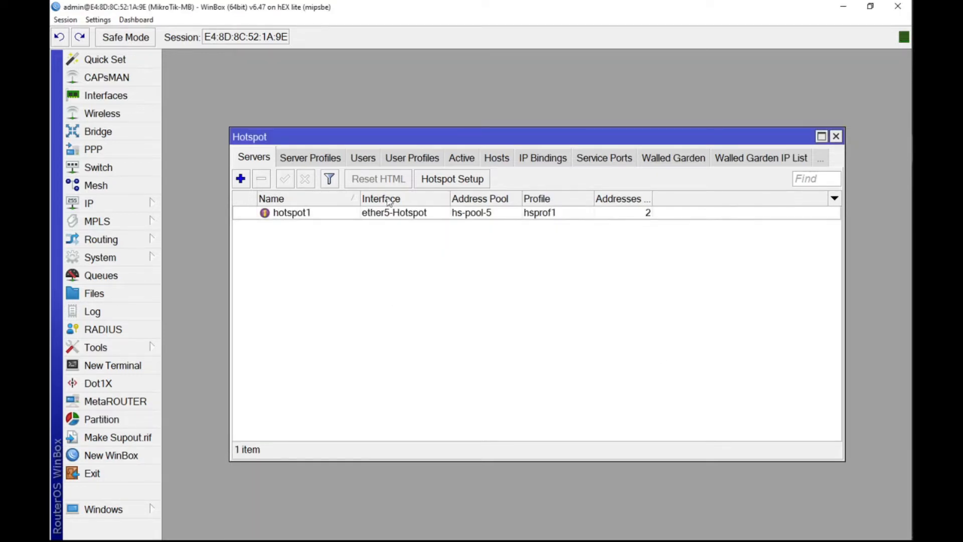
Step: Adjust the login options of the hotspot server profile hsprof1 and save the profile
click(300, 154)
double_click(367, 233)
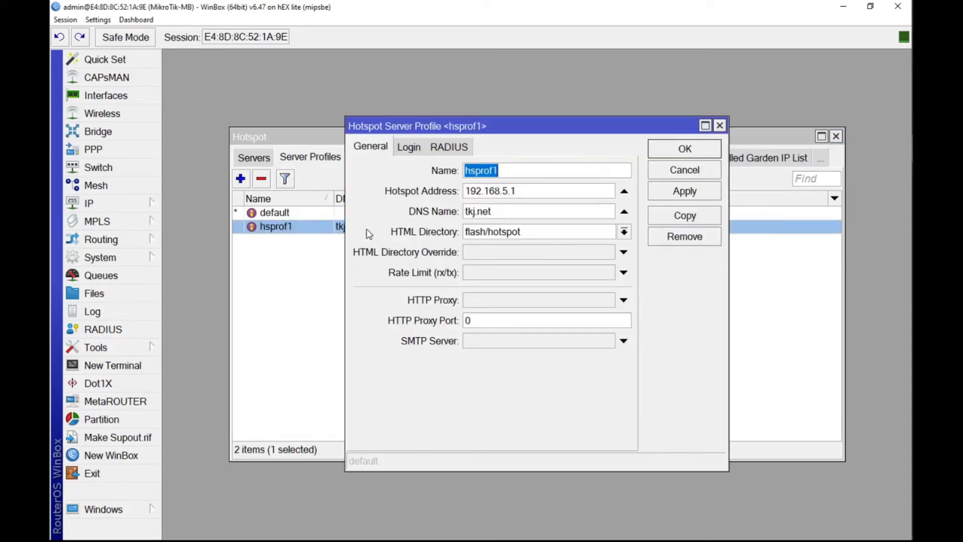
click(421, 147)
click(551, 172)
click(554, 191)
click(459, 213)
click(660, 191)
click(667, 150)
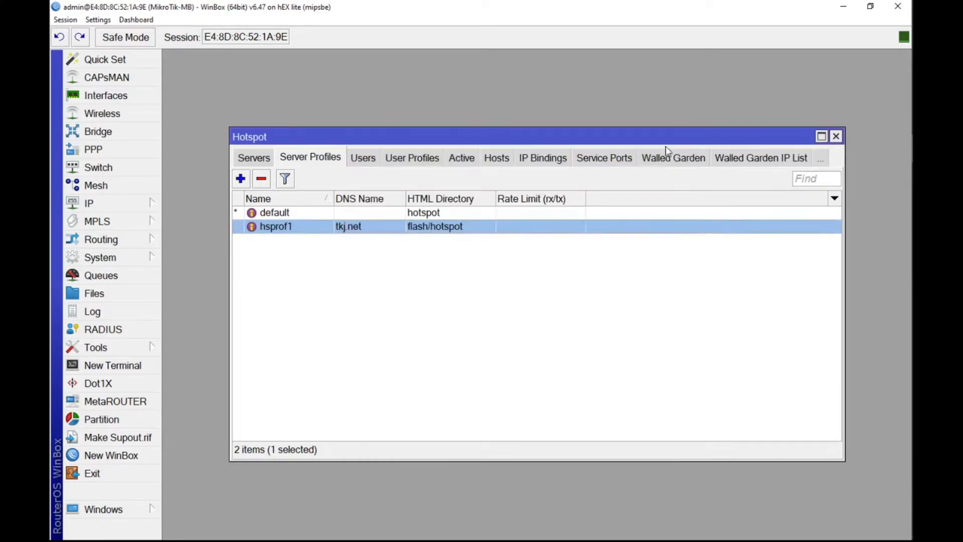
Step: Set Shared Users to 2 in the default hotspot user profile and save the profile
click(369, 153)
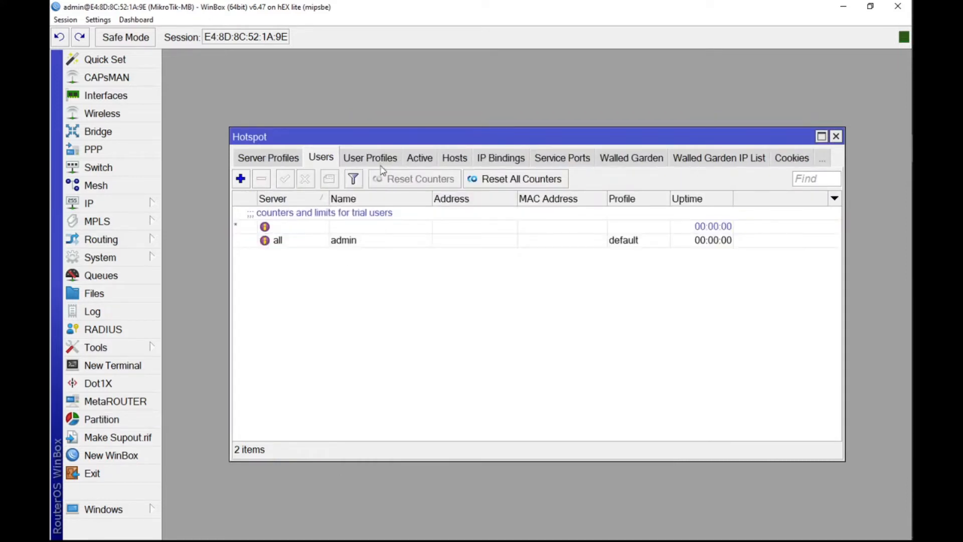
click(380, 159)
click(393, 214)
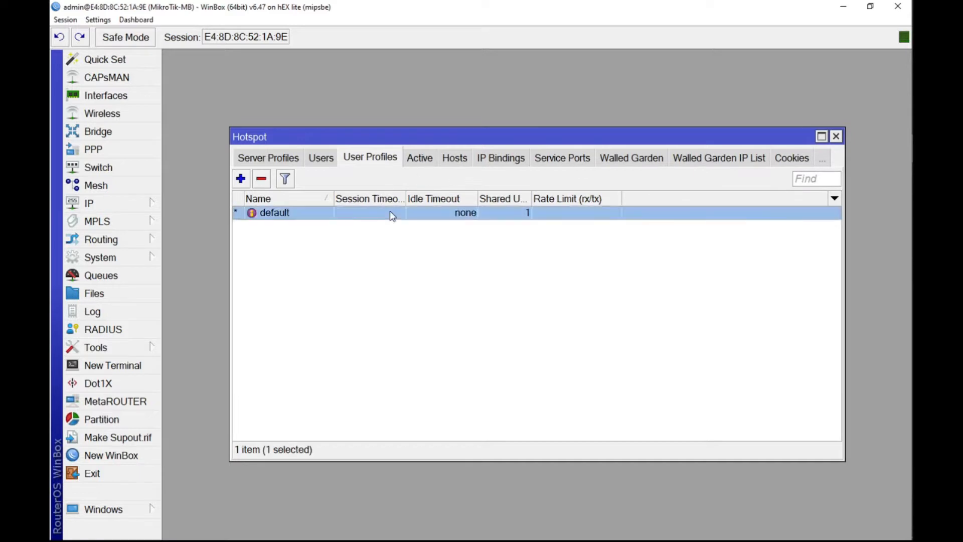
double_click(392, 215)
drag(473, 256, 460, 258)
text(2)
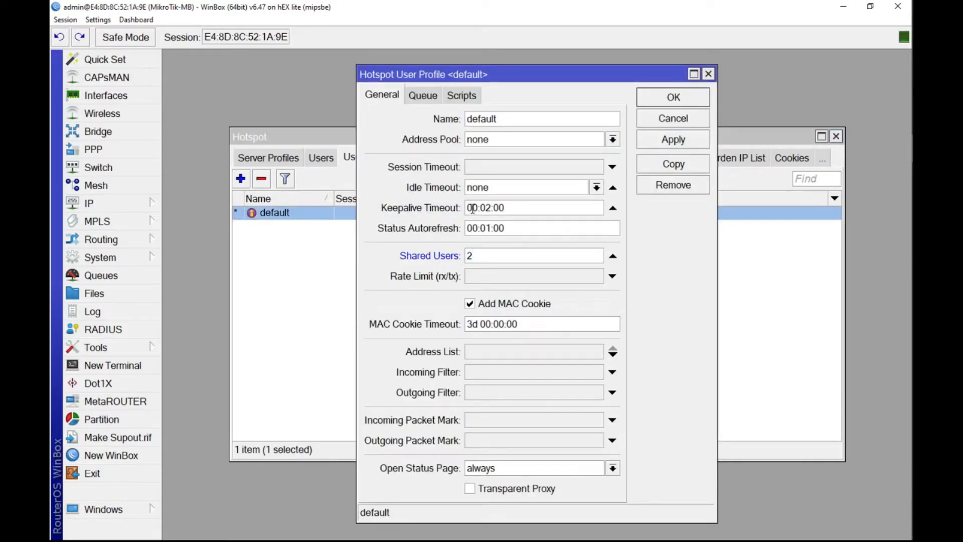
click(685, 140)
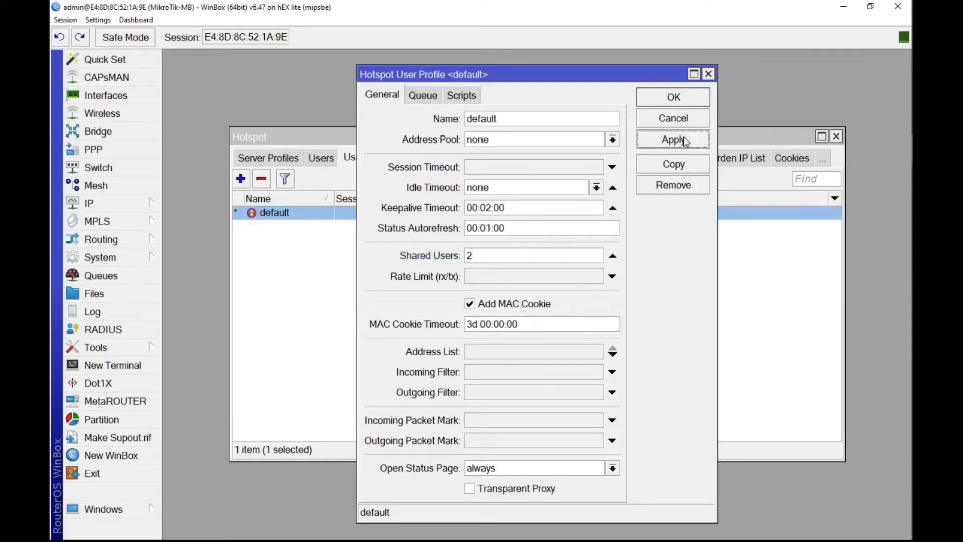
click(686, 97)
Step: Check the hotspot's active users and hosts lists, and close the Hotspot window
click(431, 157)
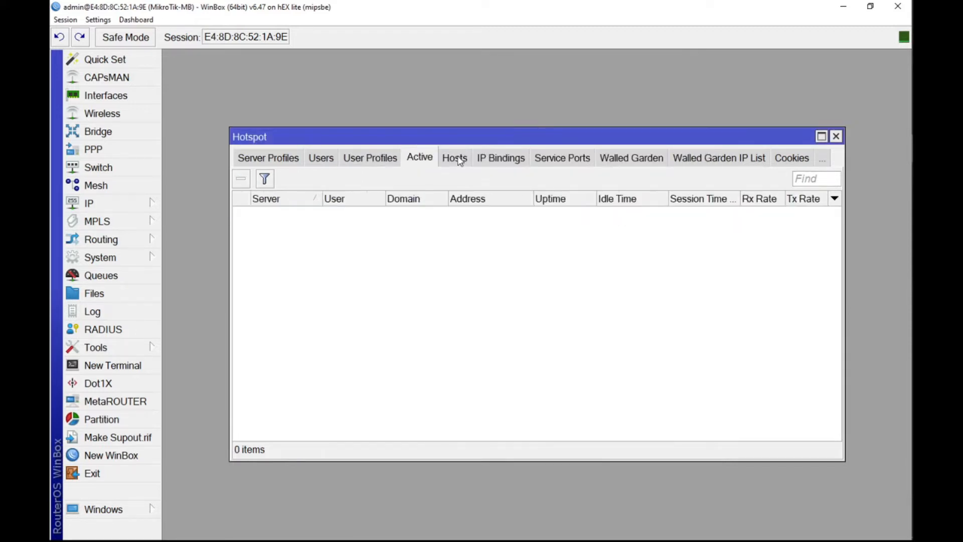
click(455, 158)
click(835, 136)
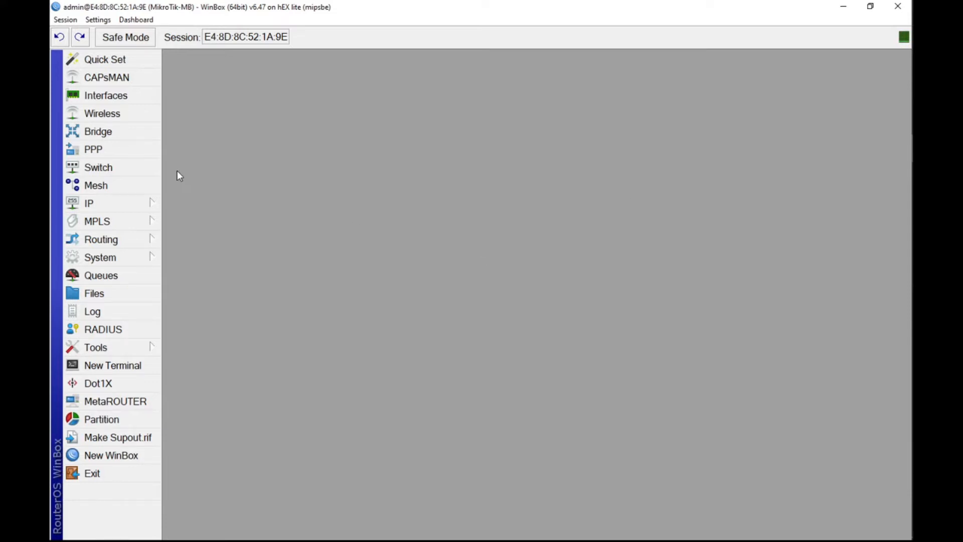
Step: Check the running status of ether1-Gateway, ether3-LAN and ether5-Hotspot in the interface list, and close it
click(109, 96)
drag(641, 70, 461, 68)
click(411, 145)
click(394, 173)
click(385, 201)
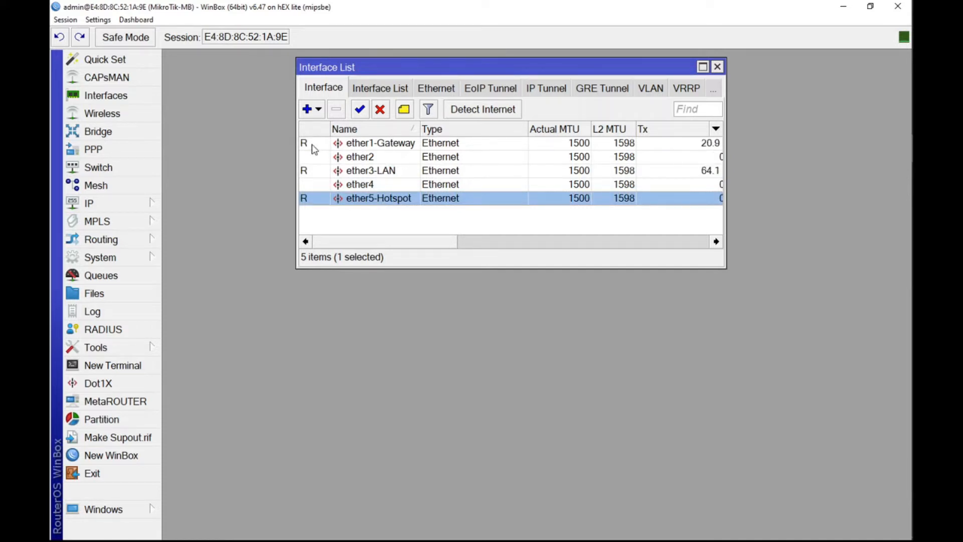
click(319, 145)
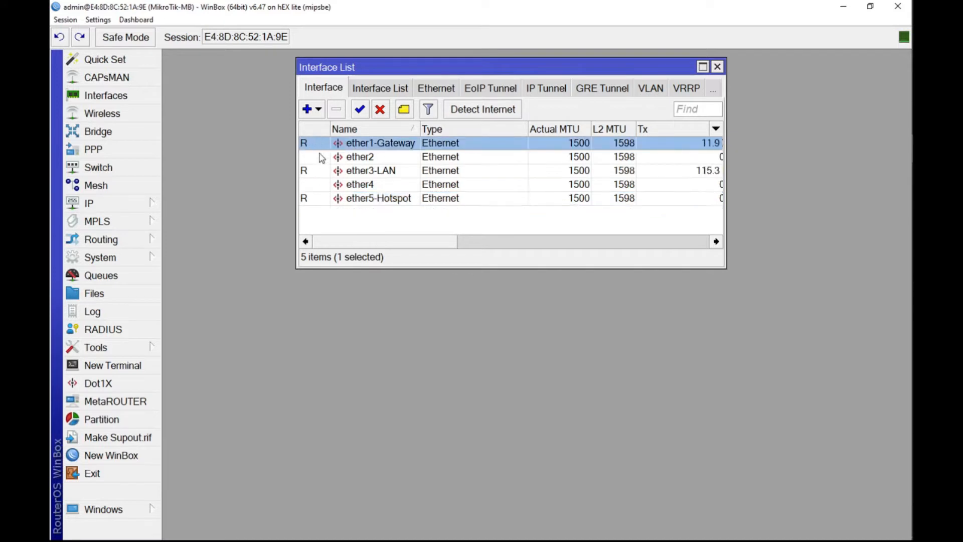
click(321, 173)
click(356, 199)
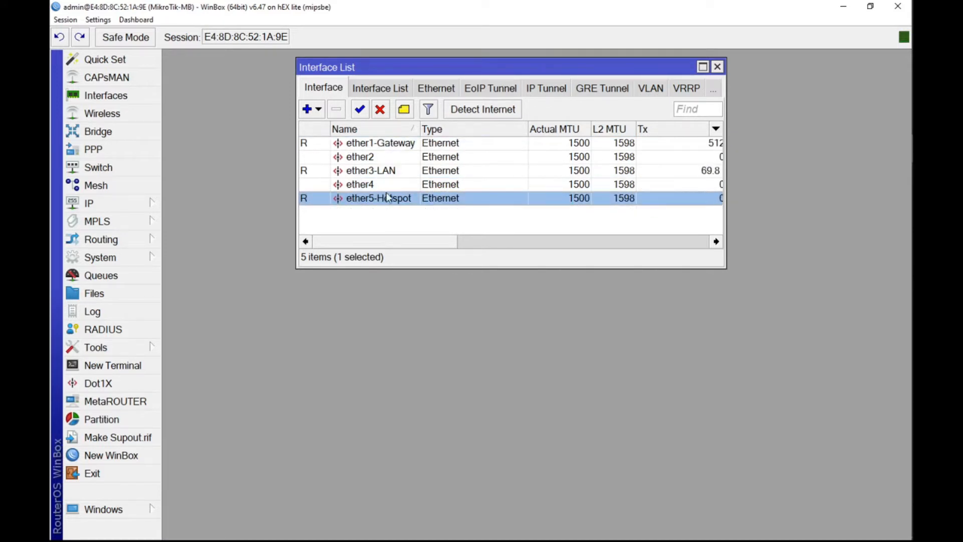
drag(535, 70, 531, 81)
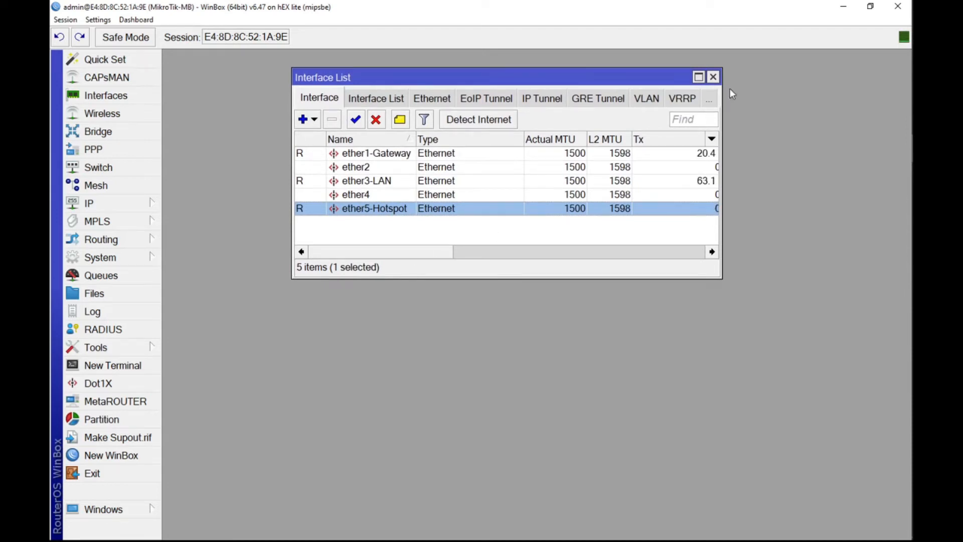
click(713, 77)
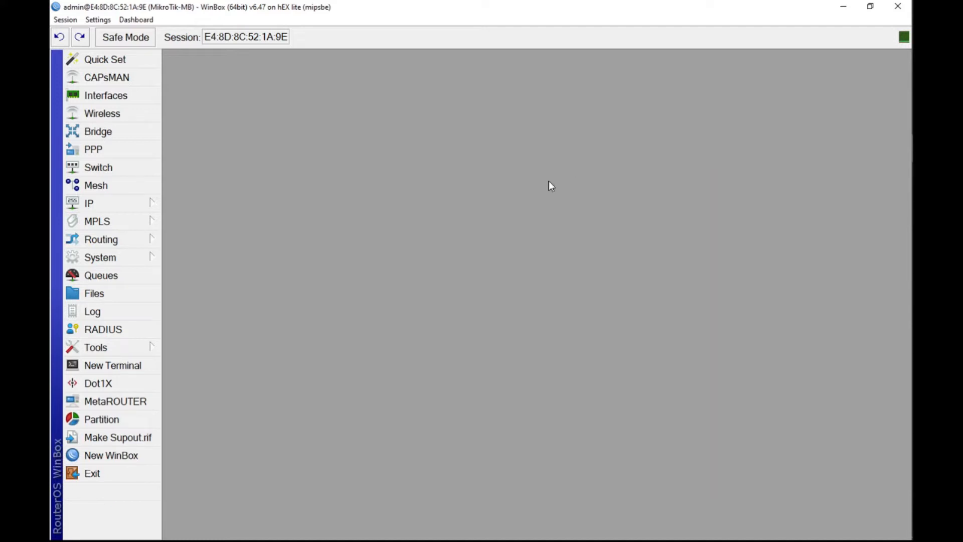
Step: Switch to Notepad to read the noted download and upload speeds, and return to WinBox
mouse_move(911, 22)
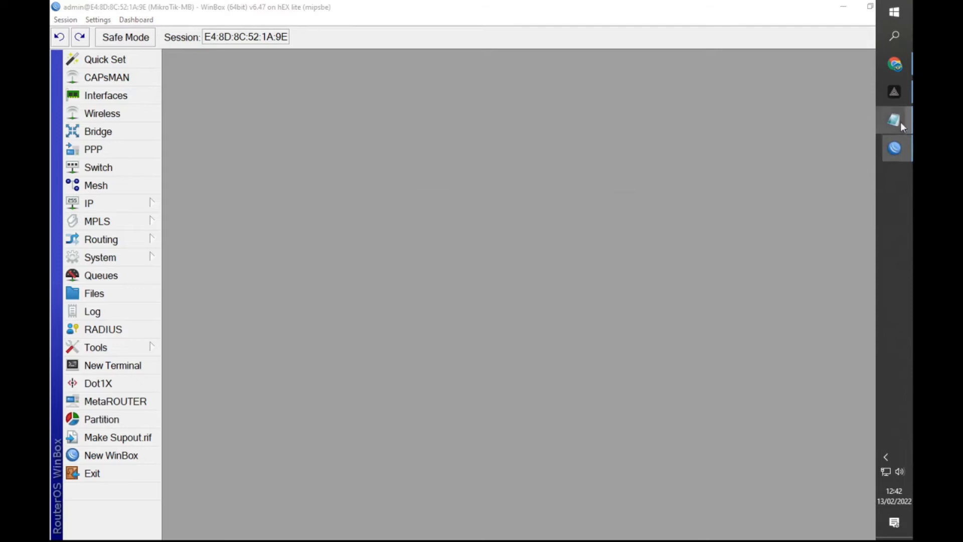
click(897, 120)
click(331, 240)
drag(332, 239, 381, 251)
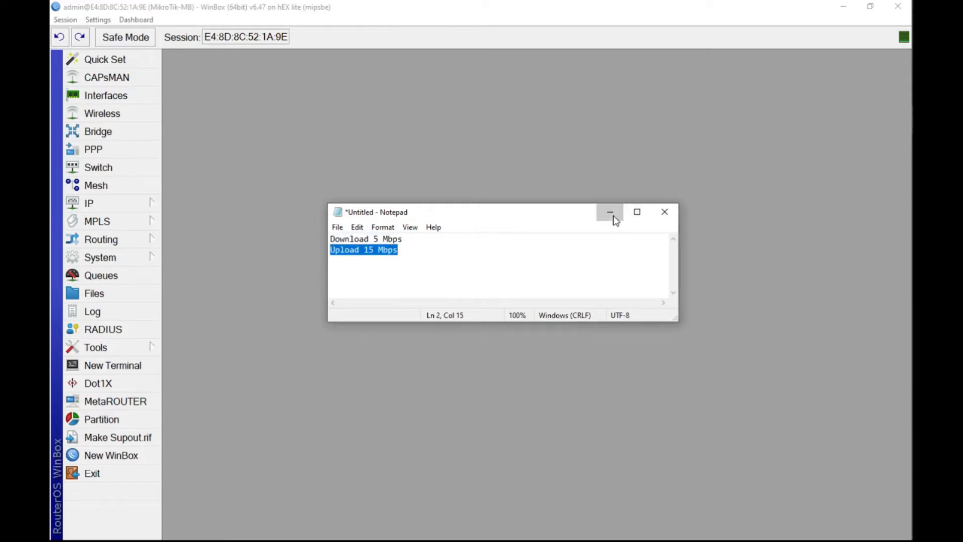
click(610, 212)
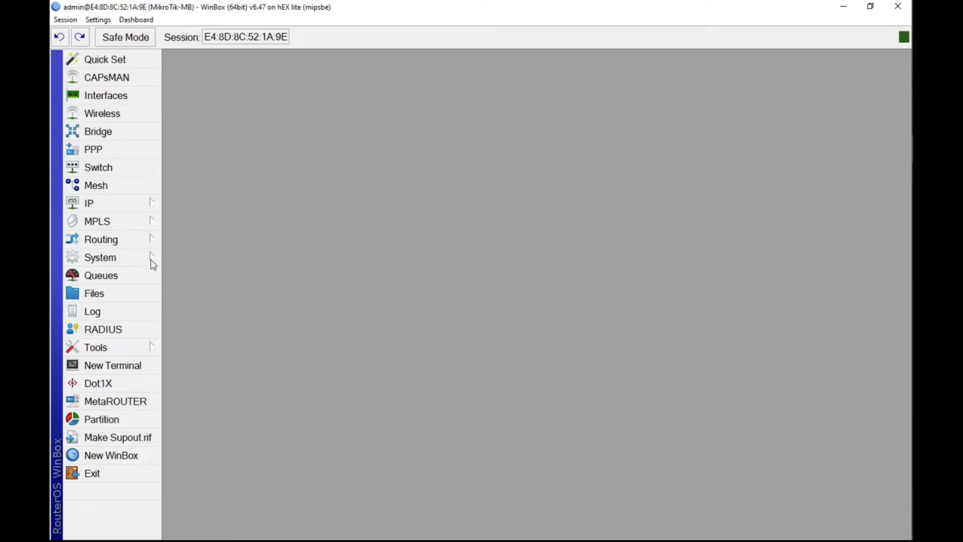
Step: Remove the dynamic hotspot queue targeting ether5-Hotspot from the simple queues
click(128, 279)
drag(361, 146, 368, 113)
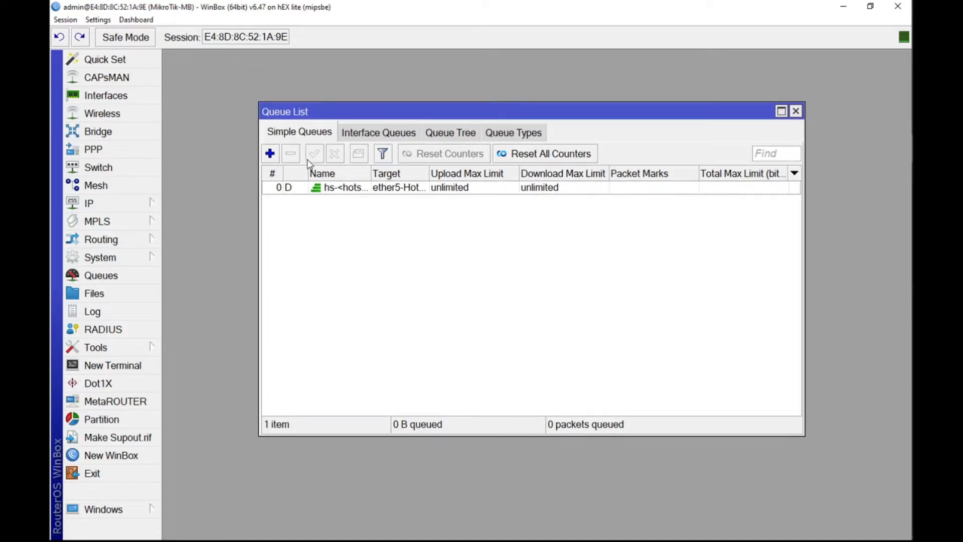
click(399, 191)
click(291, 154)
drag(569, 111, 560, 119)
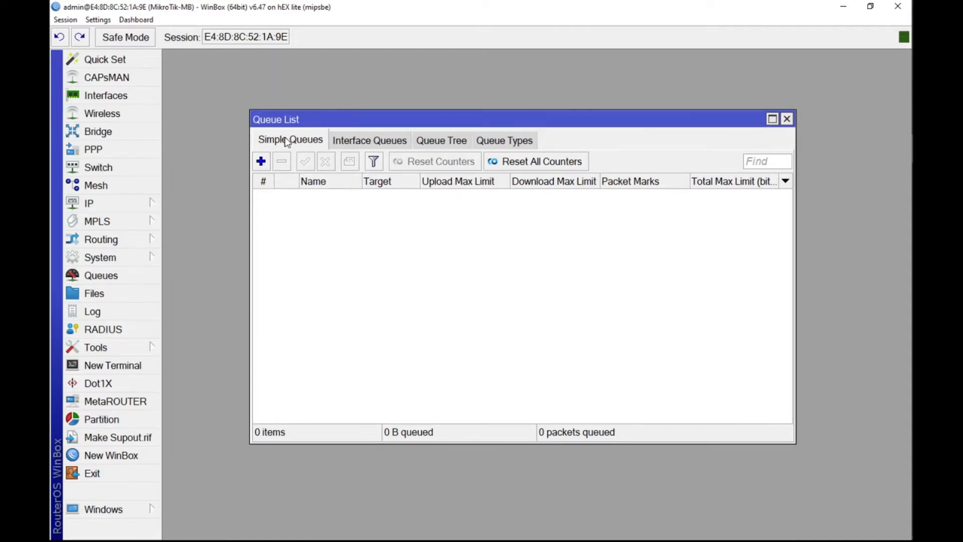
Step: Start a new simple queue, check the bandwidth figures in Notepad, and name the queue Global_Bandwidth
click(261, 162)
drag(547, 163, 537, 149)
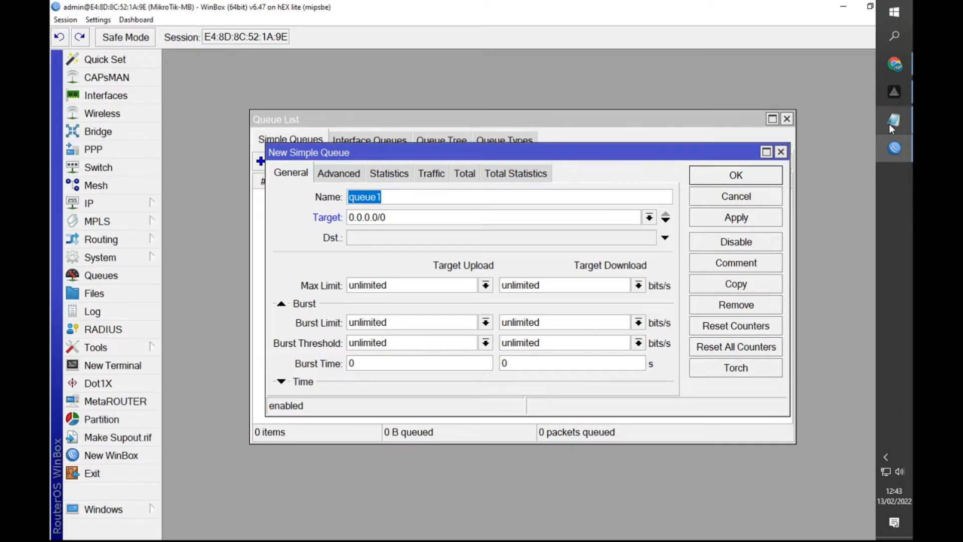
click(895, 120)
drag(472, 213, 486, 208)
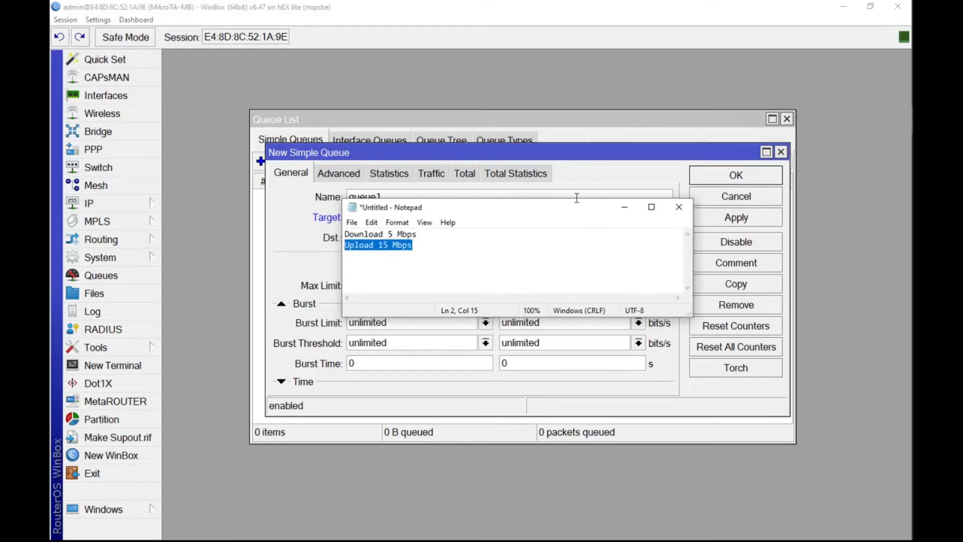
click(626, 209)
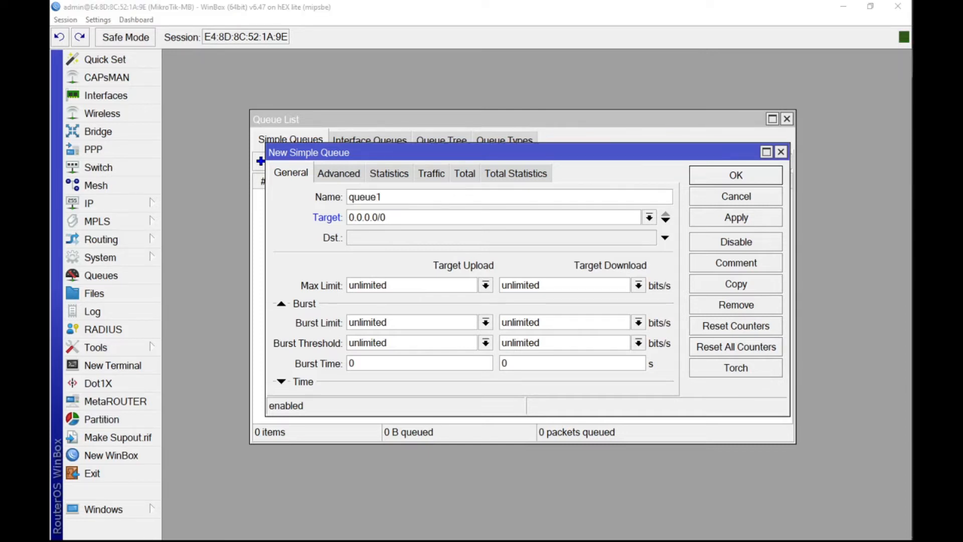
double_click(394, 197)
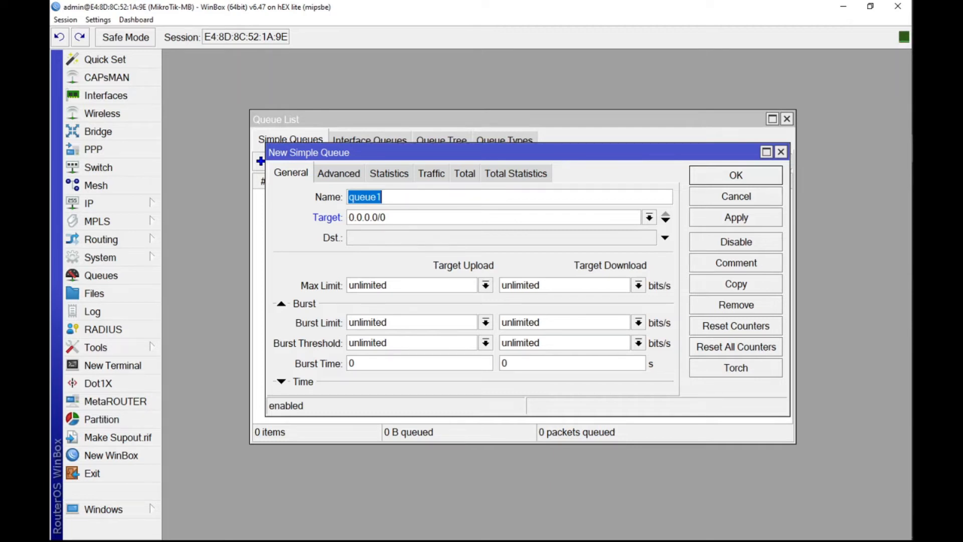
text(To)
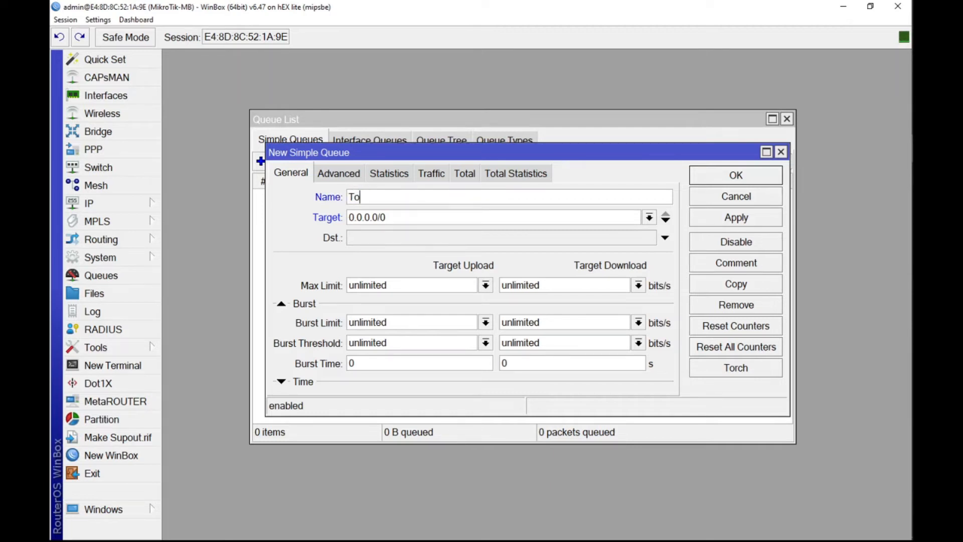
key(BackSpace)
key(BackSpace)
text(Global_Bandwidth)
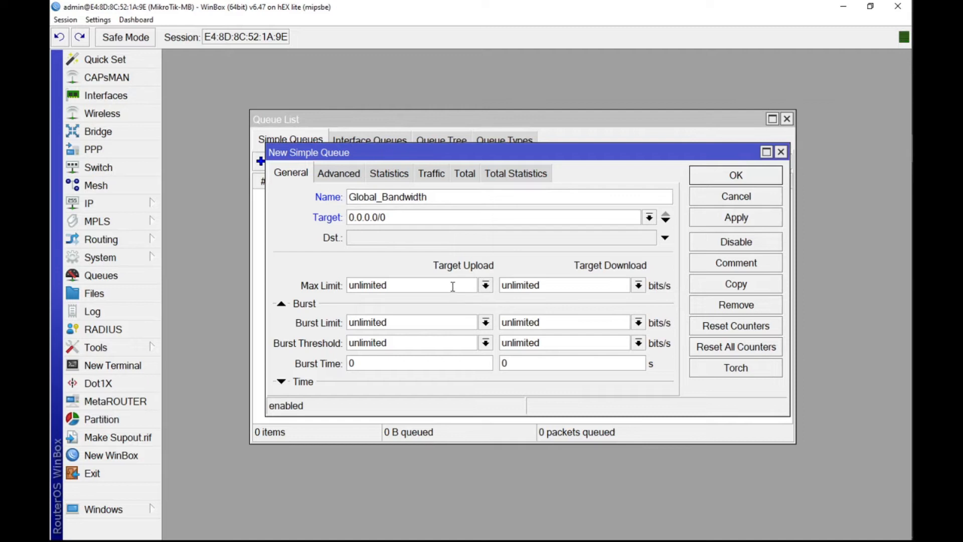
Step: Set the Global_Bandwidth queue's max limit to 15M upload and 5M download, save it, and widen the list's Name column
click(485, 285)
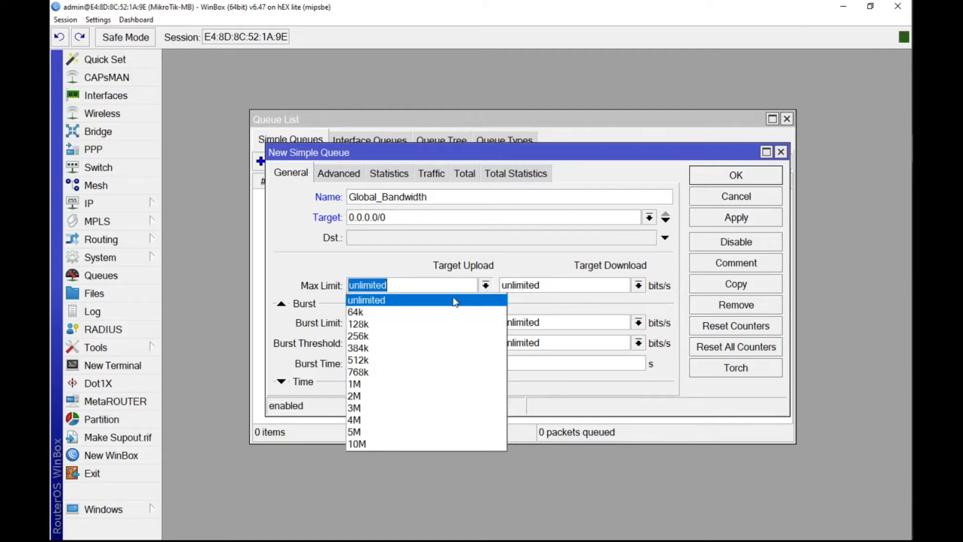
click(419, 445)
click(360, 284)
key(BackSpace)
text(5M)
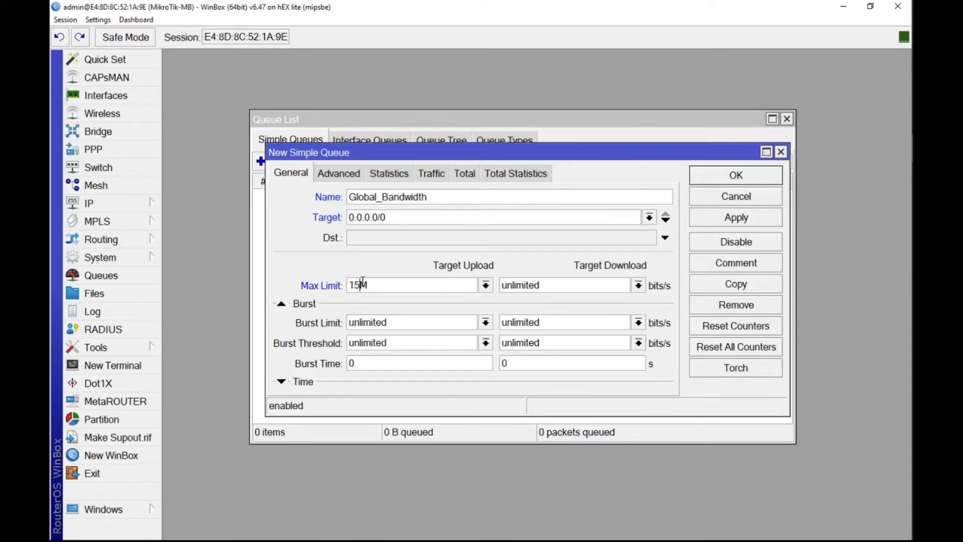
click(642, 286)
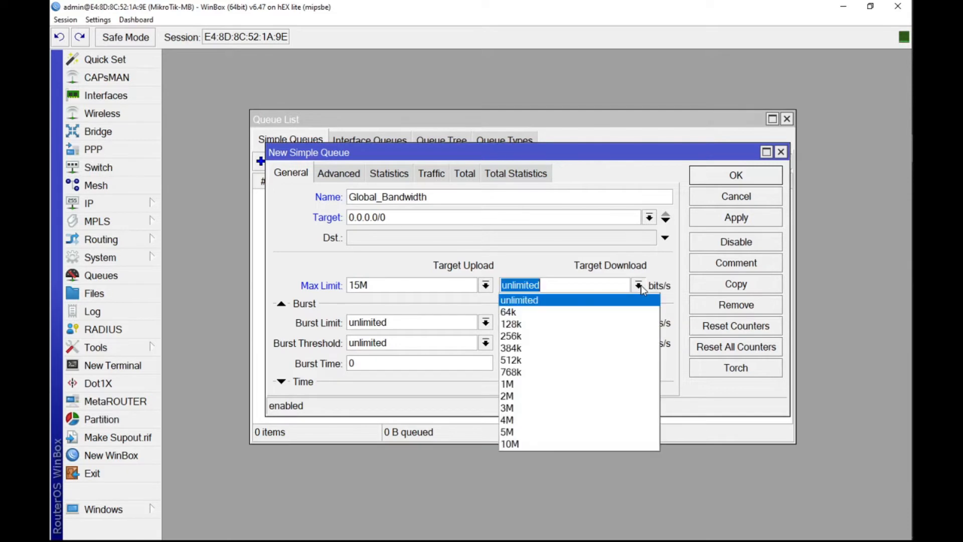
click(507, 433)
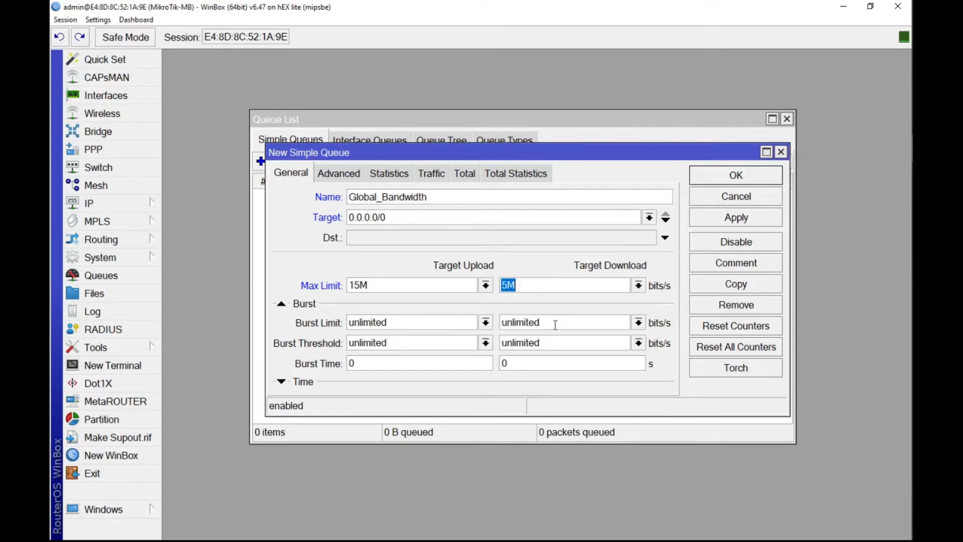
click(694, 224)
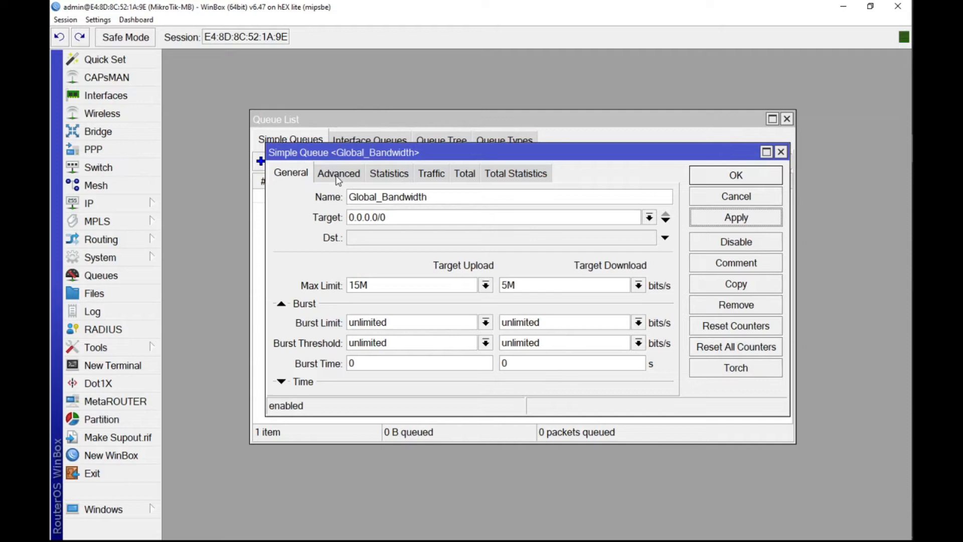
click(736, 175)
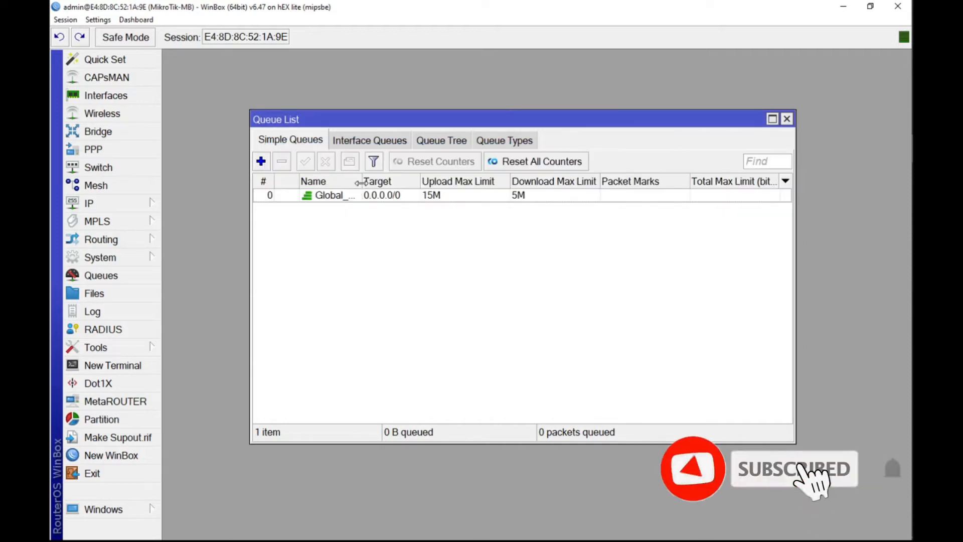
drag(361, 182, 408, 184)
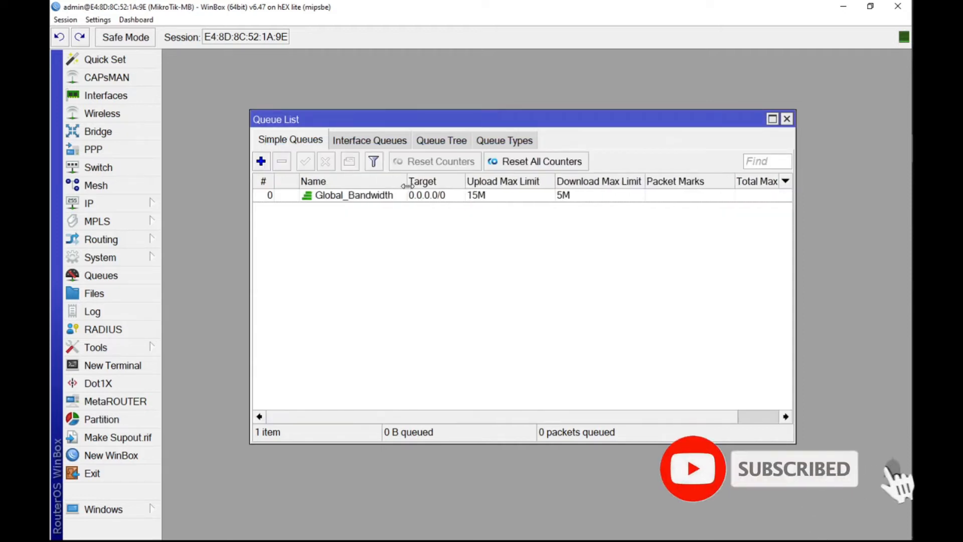
double_click(444, 197)
key(Tab)
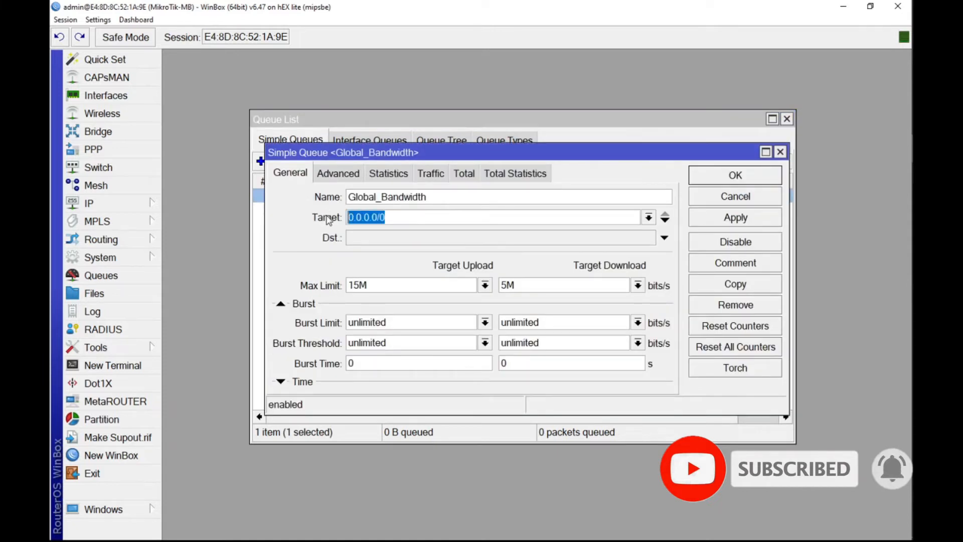
key(Delete)
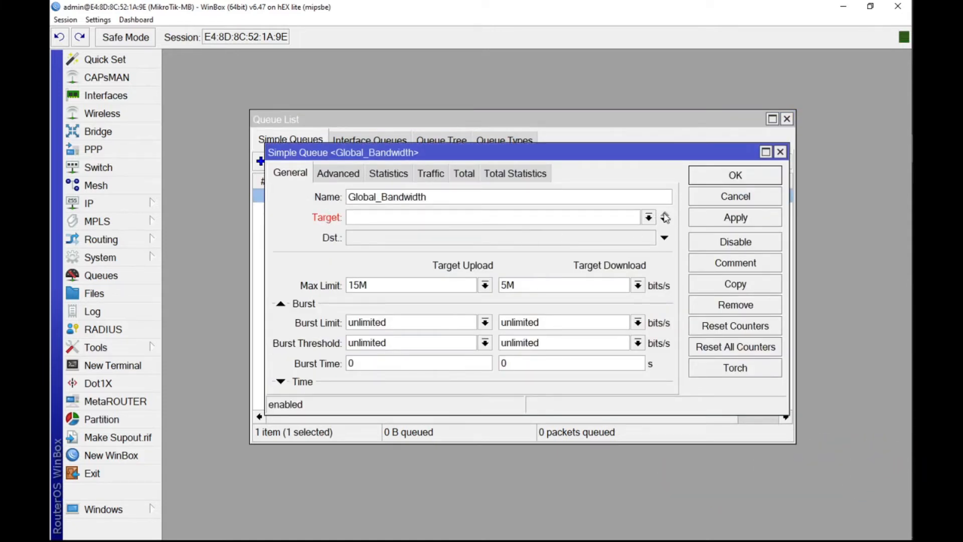
click(725, 201)
click(390, 242)
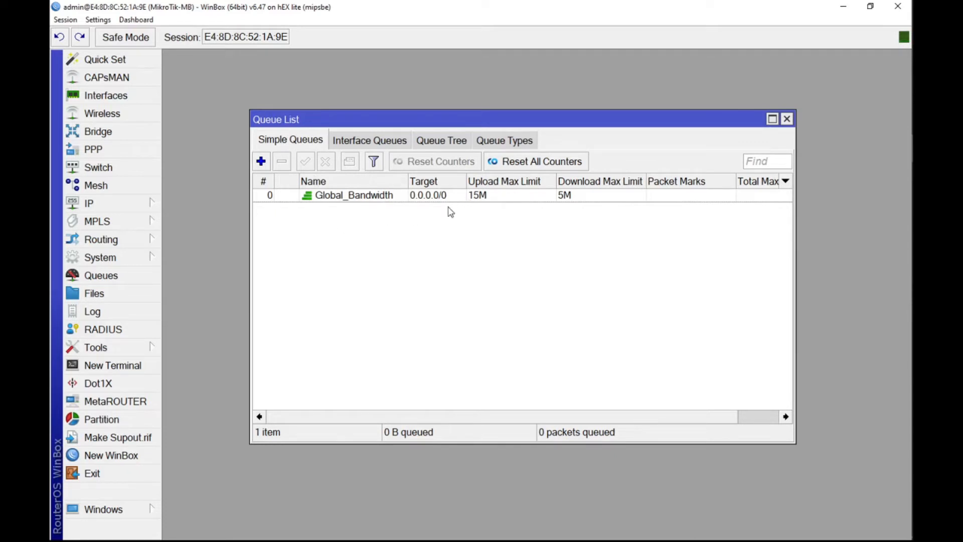
Step: Start a new simple queue and name it Guru
click(261, 161)
drag(584, 160, 577, 175)
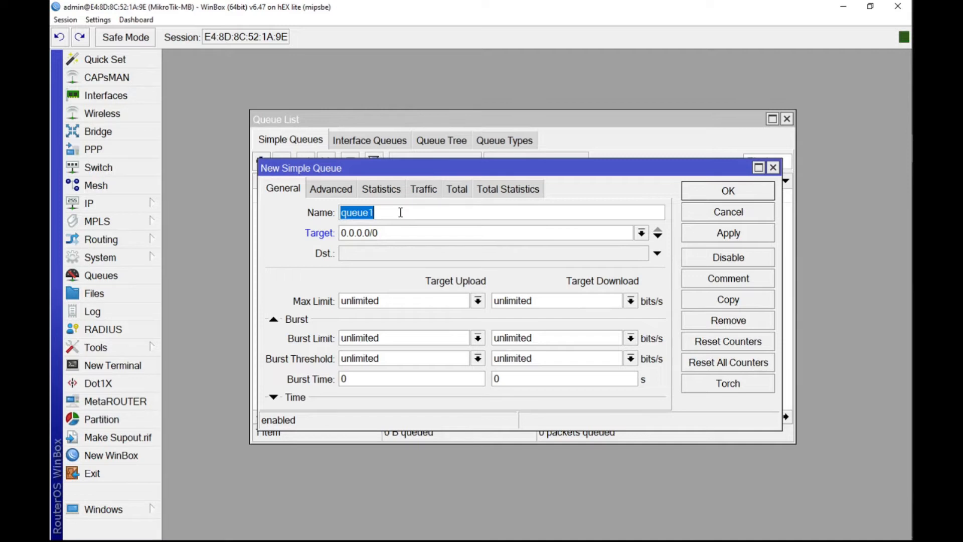
text(Client)
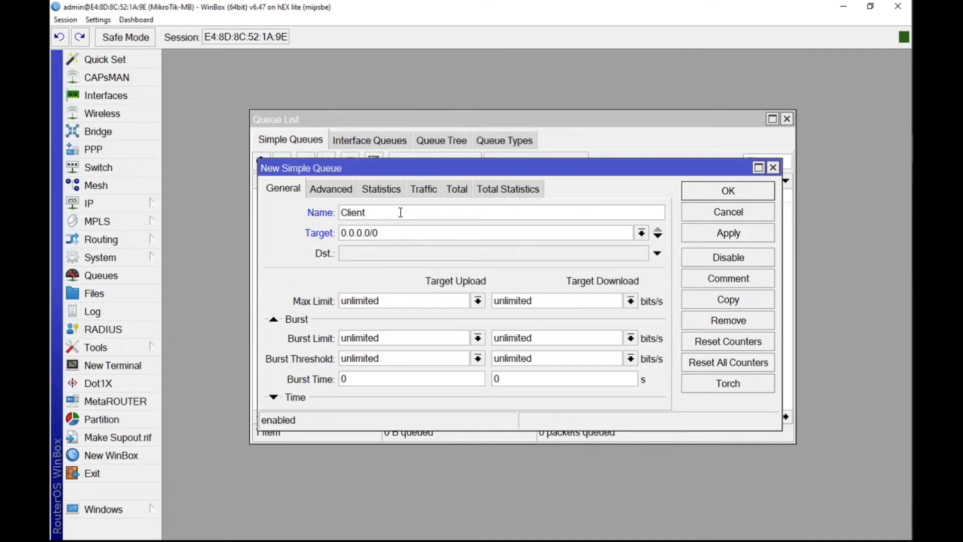
key(BackSpace)
key(BackSpace)
key(BackSpace)
key(BackSpace)
key(BackSpace)
key(BackSpace)
text(Guru)
Step: Open the router's IP address list, place it beside the new queue's dialog, and check the ether3-LAN and ether5-Hotspot addresses
click(404, 229)
double_click(404, 228)
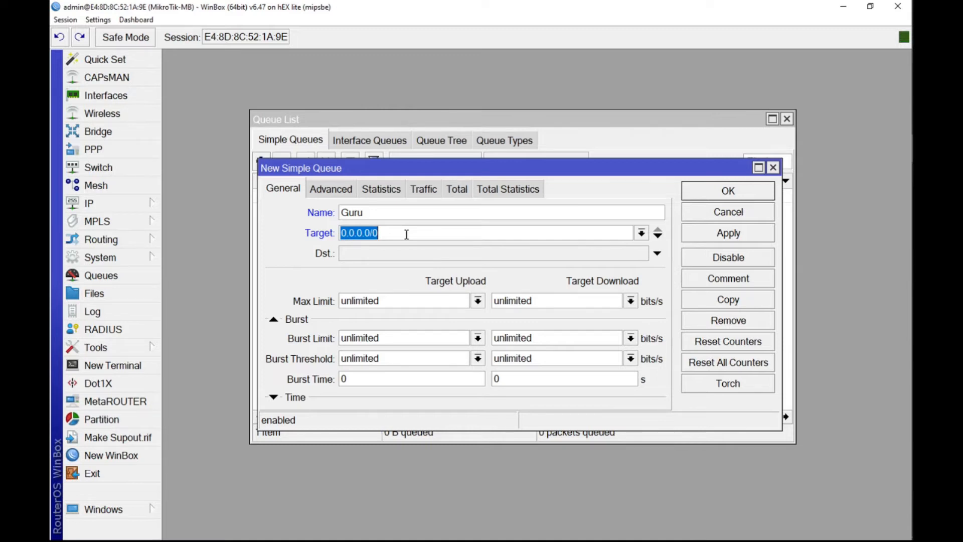
click(120, 100)
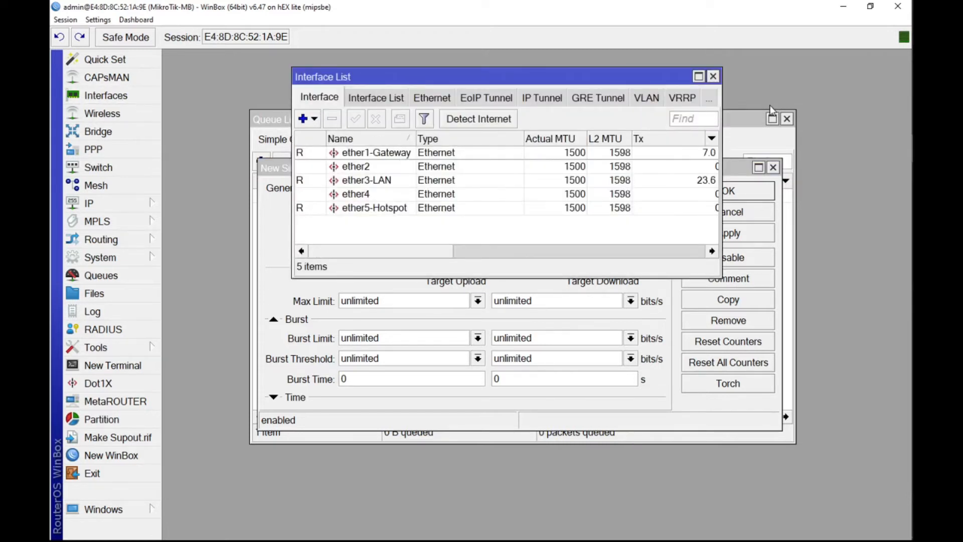
click(713, 76)
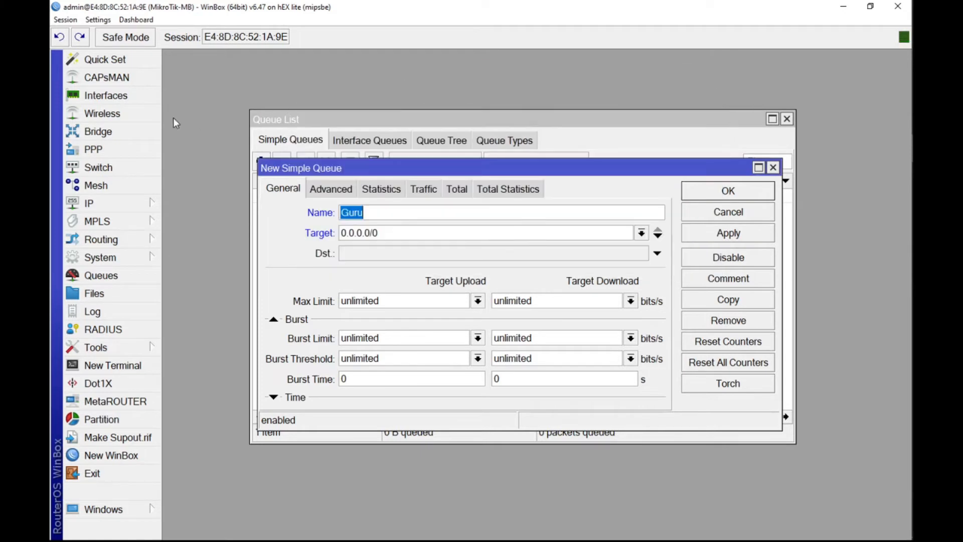
click(110, 204)
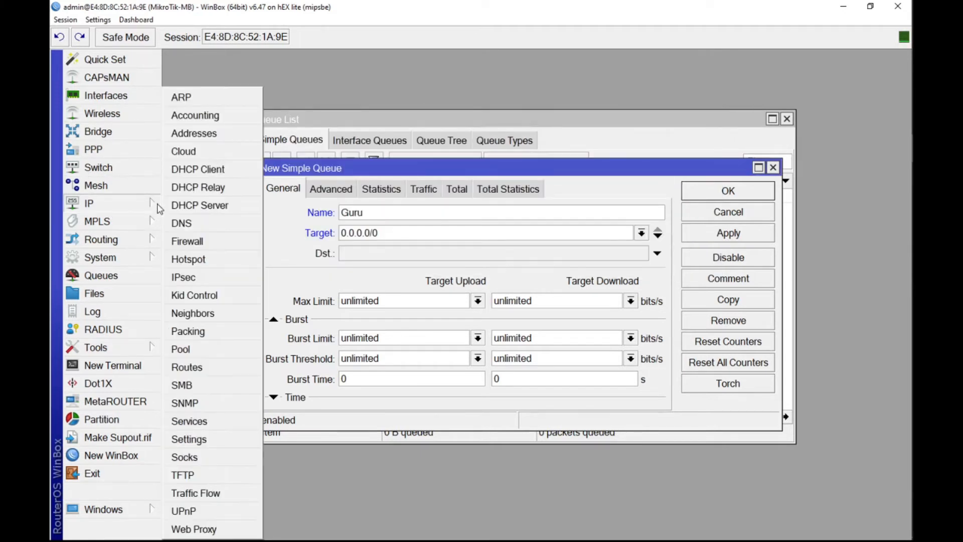
click(215, 134)
drag(390, 71, 829, 61)
drag(530, 173, 514, 194)
drag(823, 237, 819, 177)
click(528, 197)
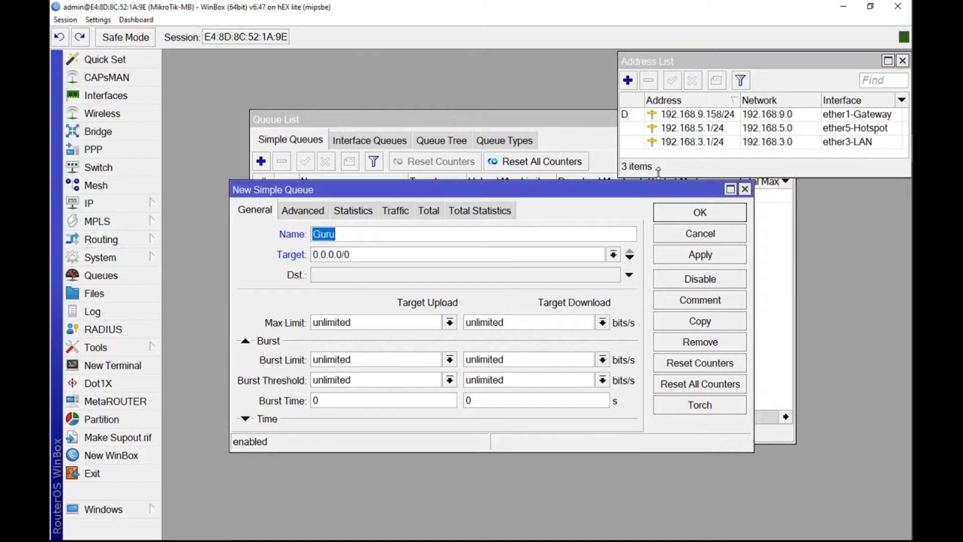
click(717, 142)
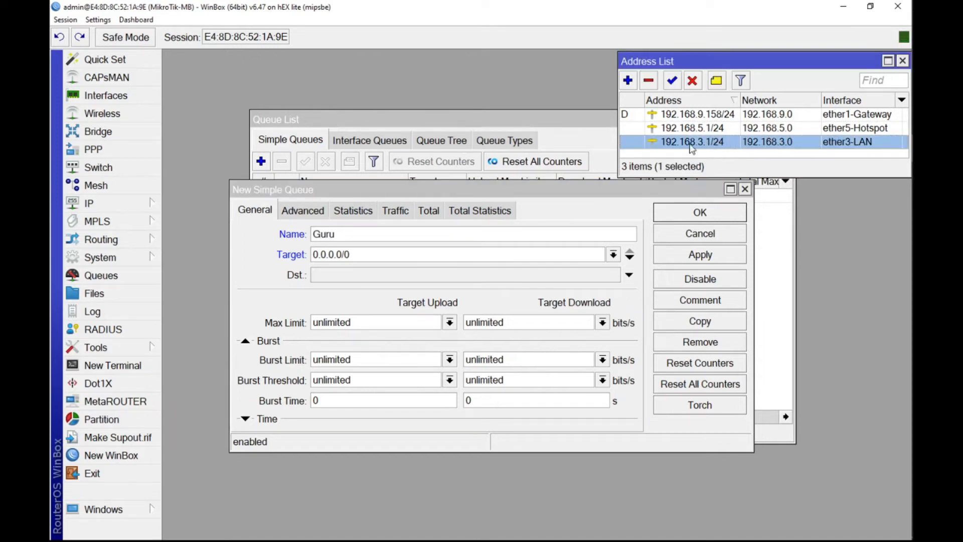
drag(371, 186, 362, 199)
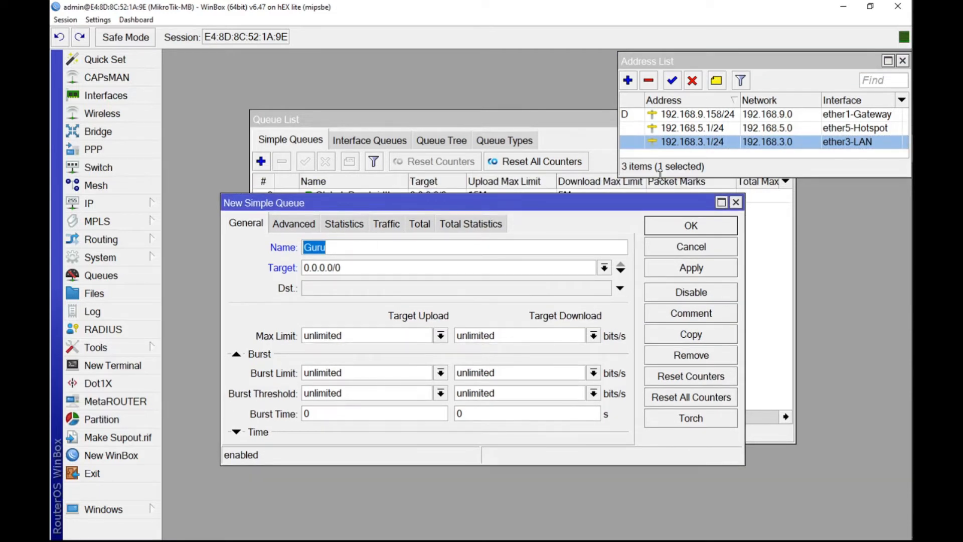
click(715, 129)
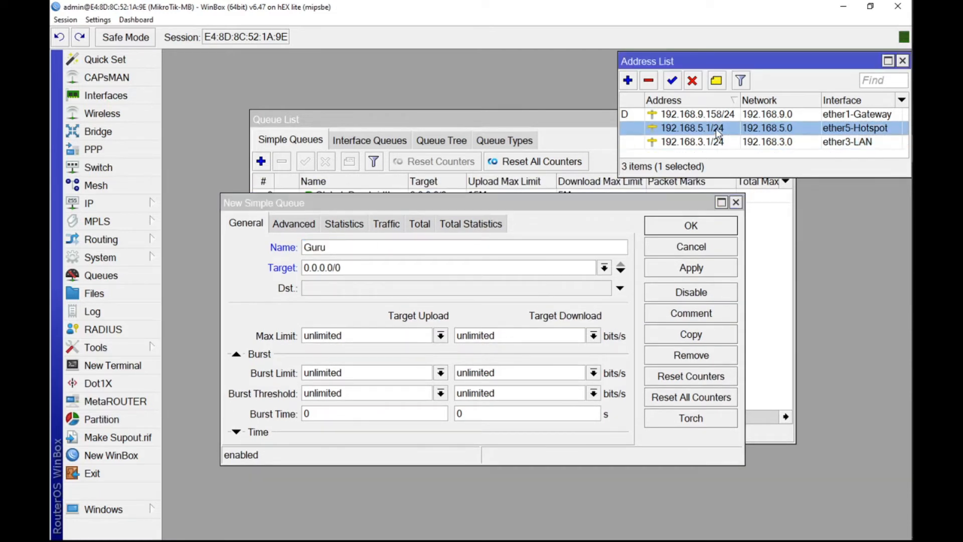
Step: Enter 192.168.5.100 as the Guru queue's first target address
click(343, 269)
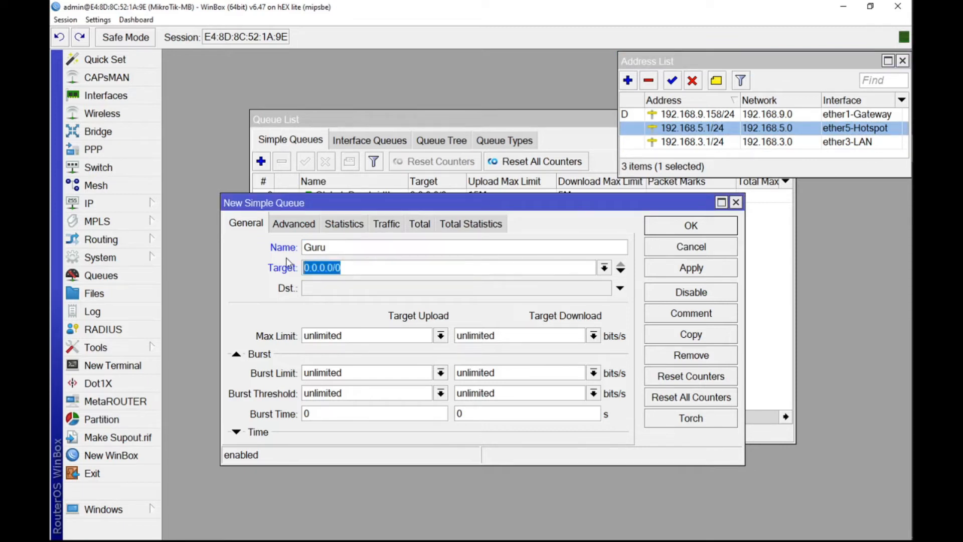
text(192.168.)
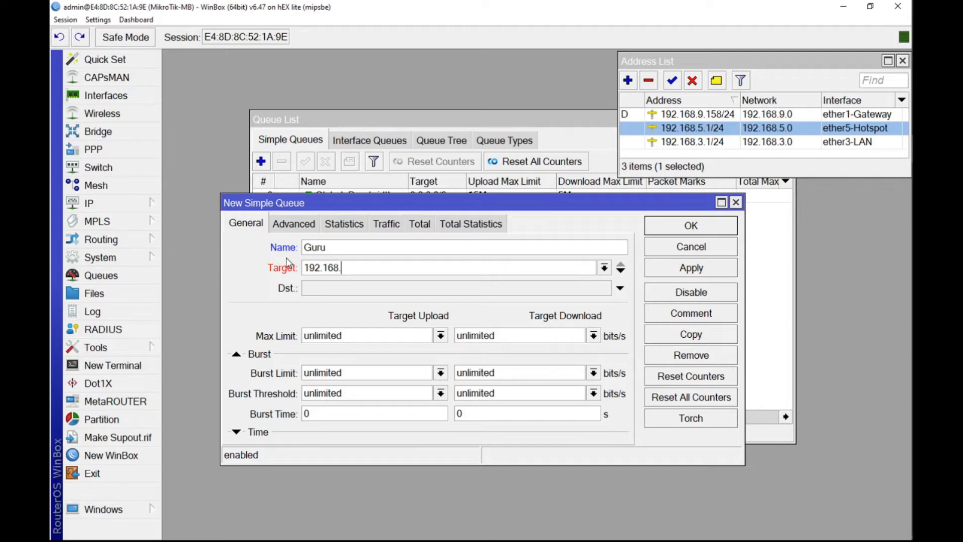
text(5)
text(.100,)
key(BackSpace)
drag(366, 267, 296, 272)
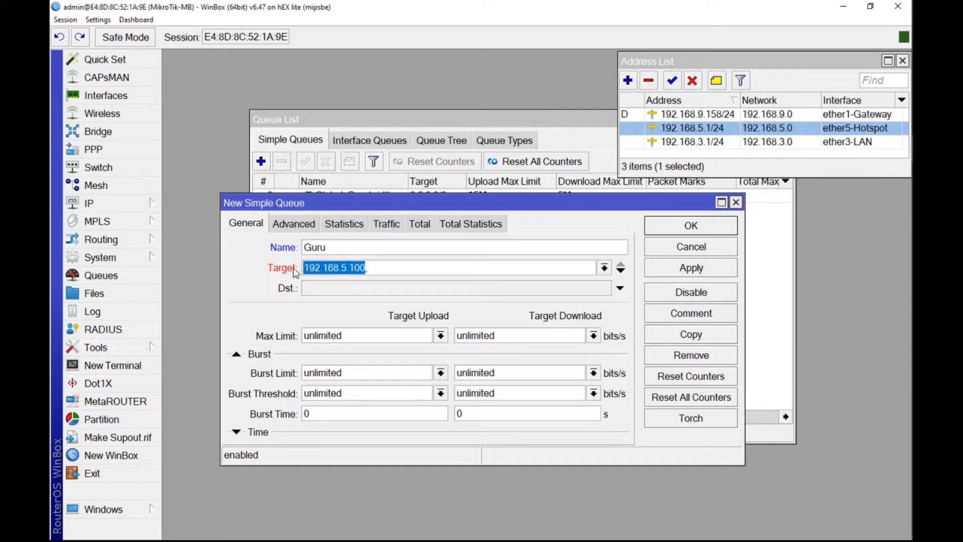
click(384, 266)
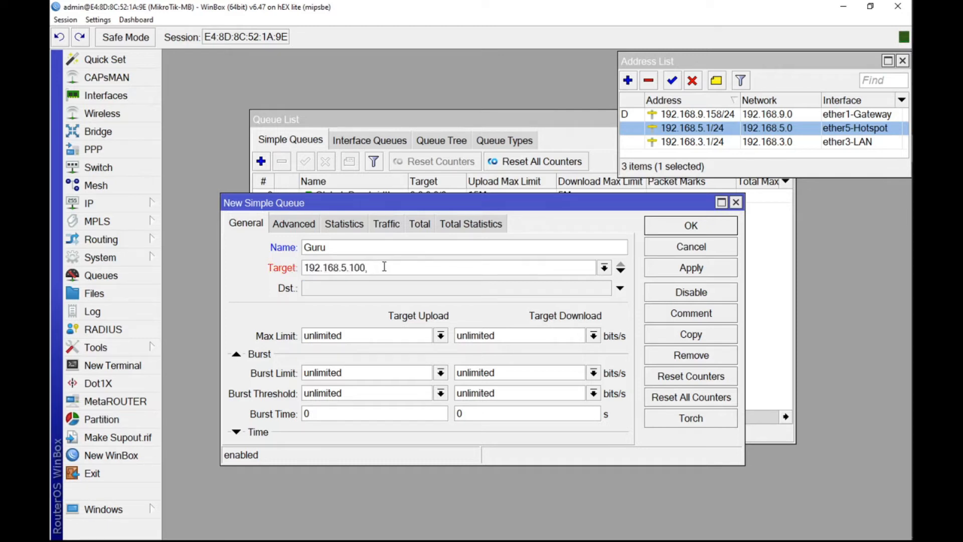
Step: Add a second target address, 192.168.5.101, to the Guru queue
click(620, 271)
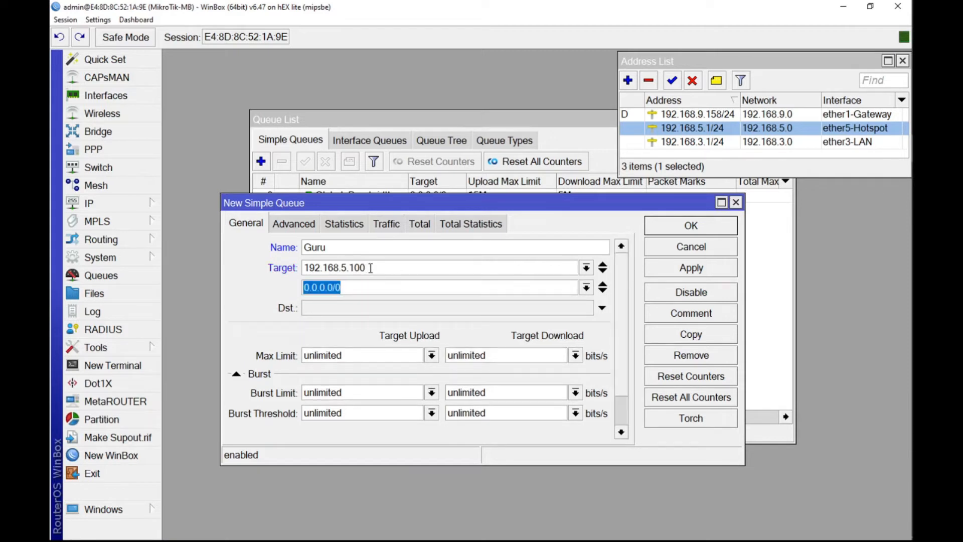
drag(371, 268, 282, 273)
key(ctrl+c)
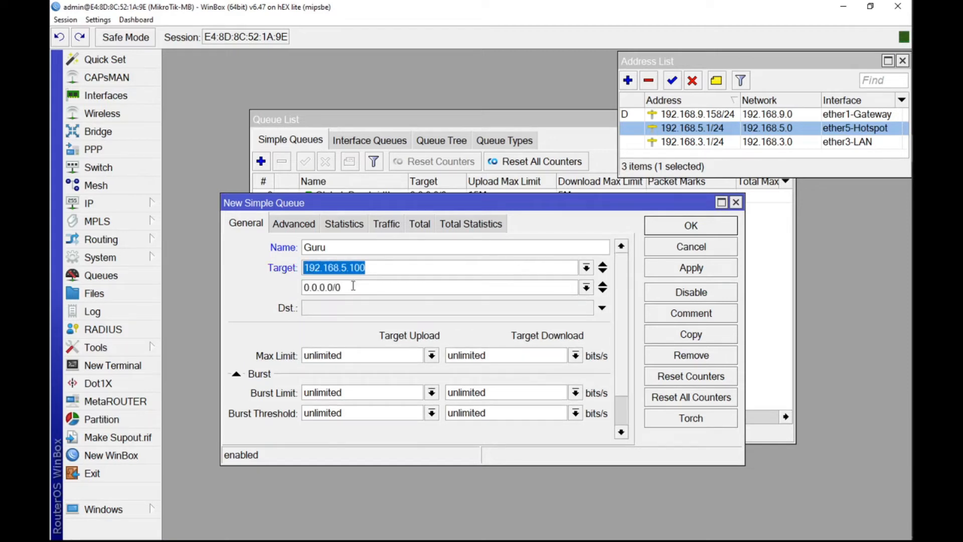
drag(353, 286, 304, 287)
key(ctrl+v)
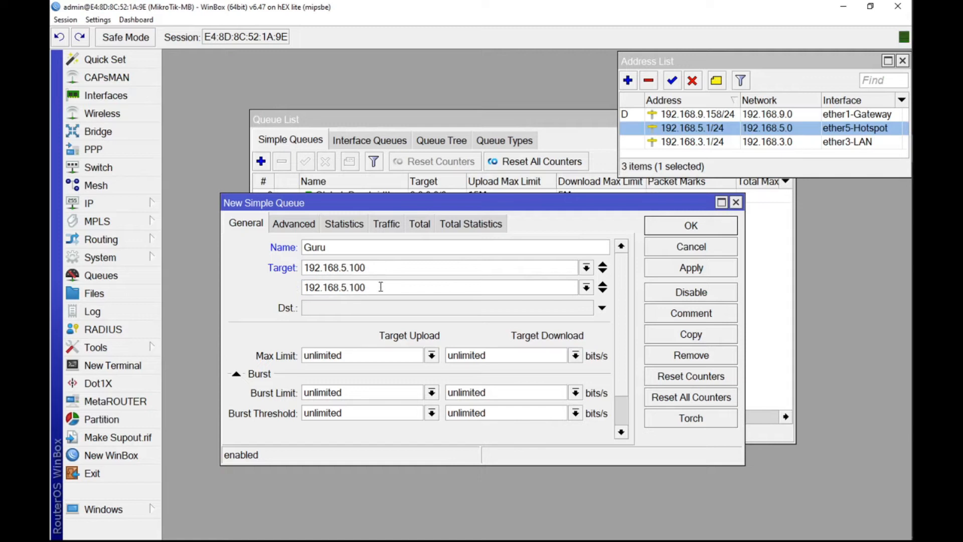
key(BackSpace)
text(1)
Step: Set the Guru queue's max limit to 5M upload and 3M download, and save the queue
click(431, 355)
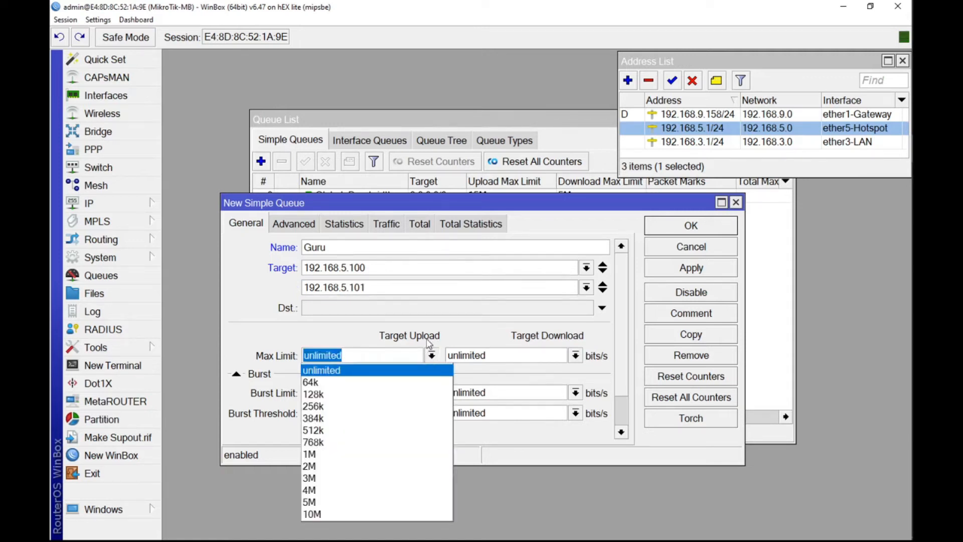
click(361, 501)
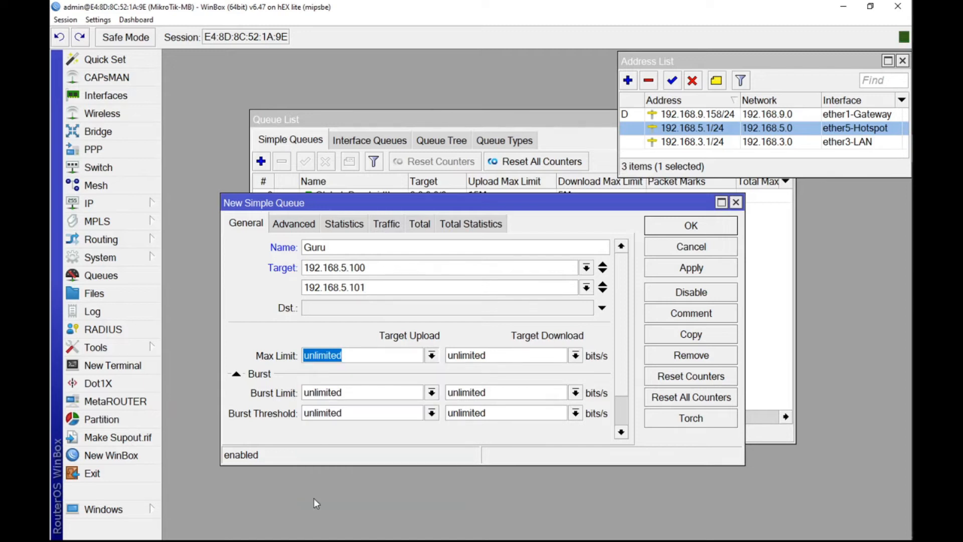
click(578, 355)
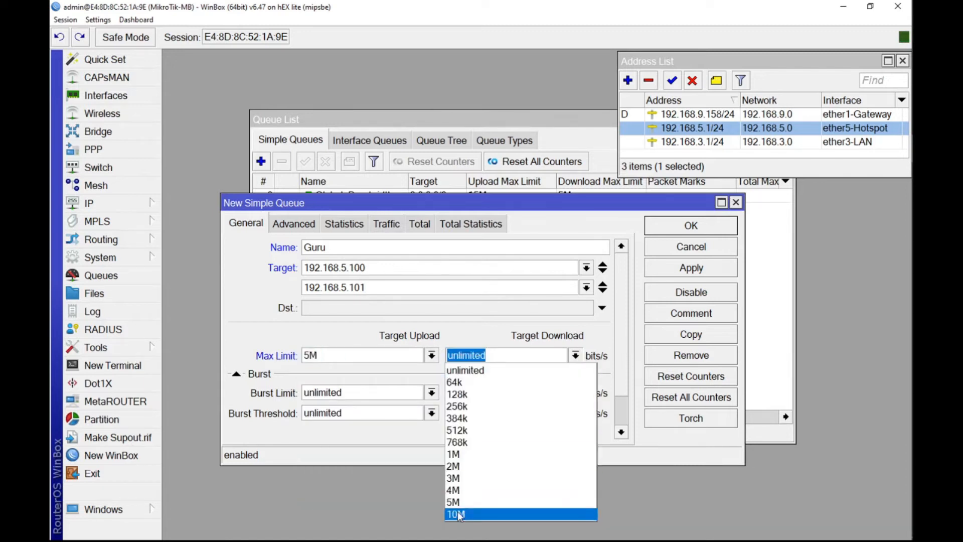
click(454, 478)
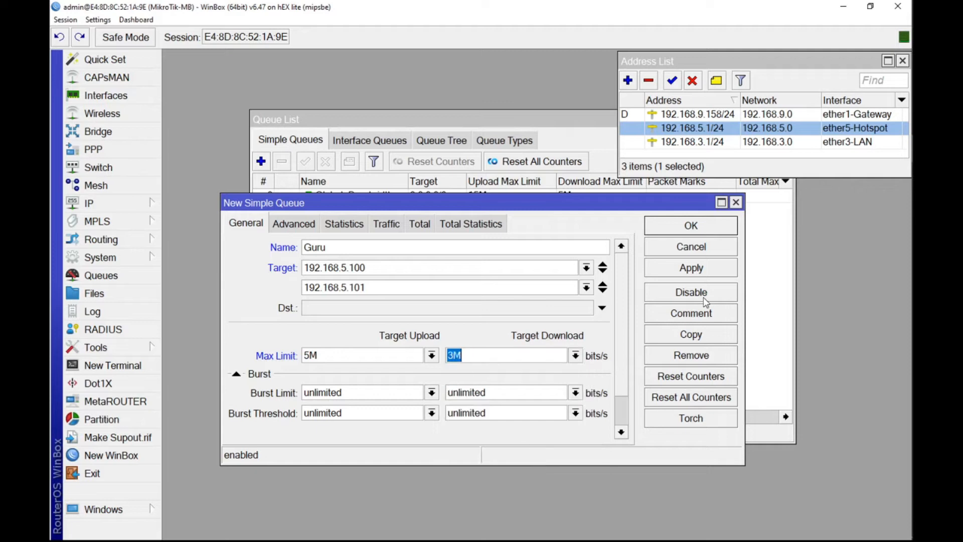
click(685, 273)
click(694, 229)
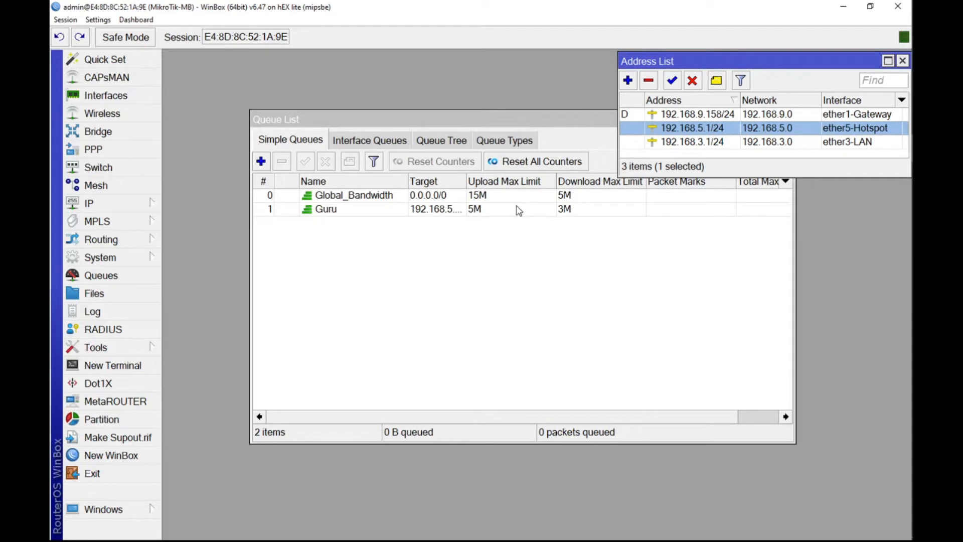
Step: Reopen the Guru queue, raise its upload max limit to 10M, and save the change
double_click(479, 209)
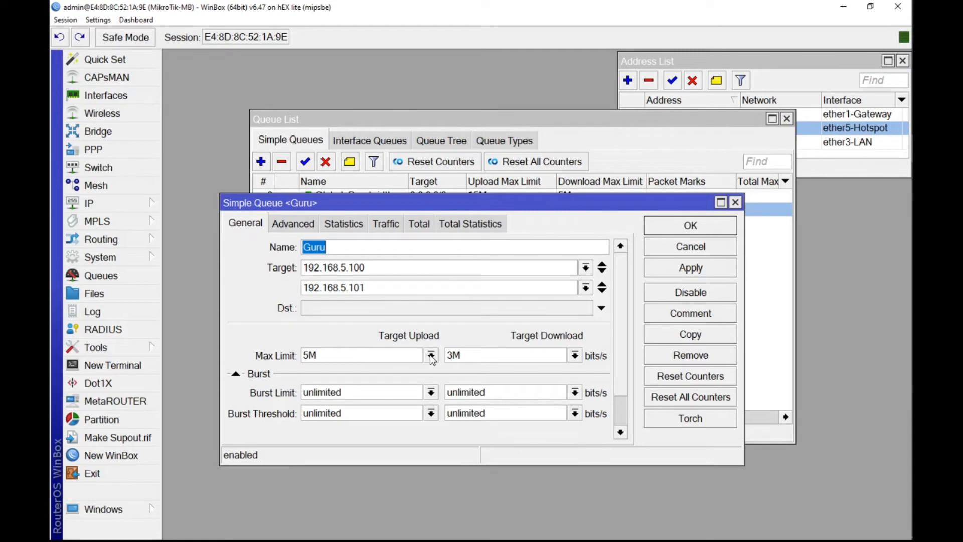
click(432, 356)
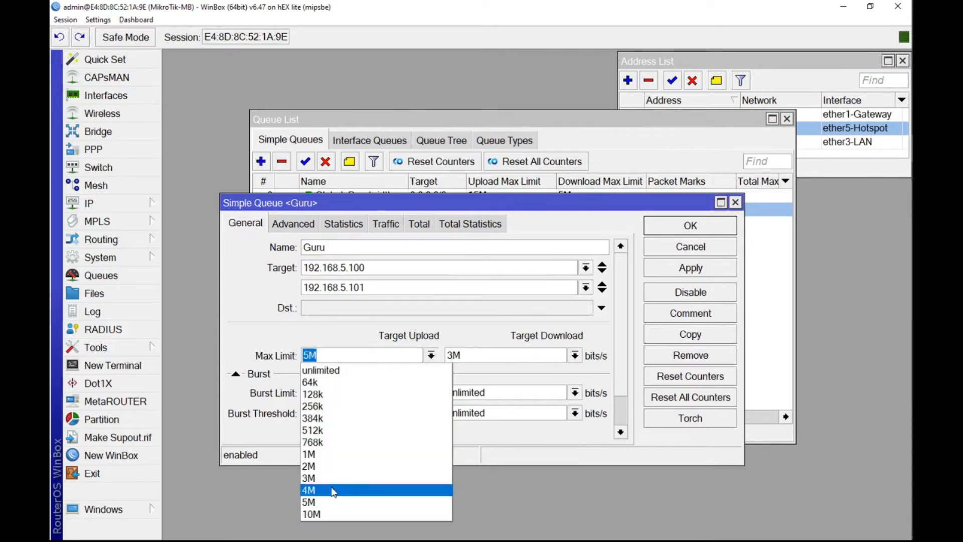
click(312, 514)
click(716, 271)
click(706, 224)
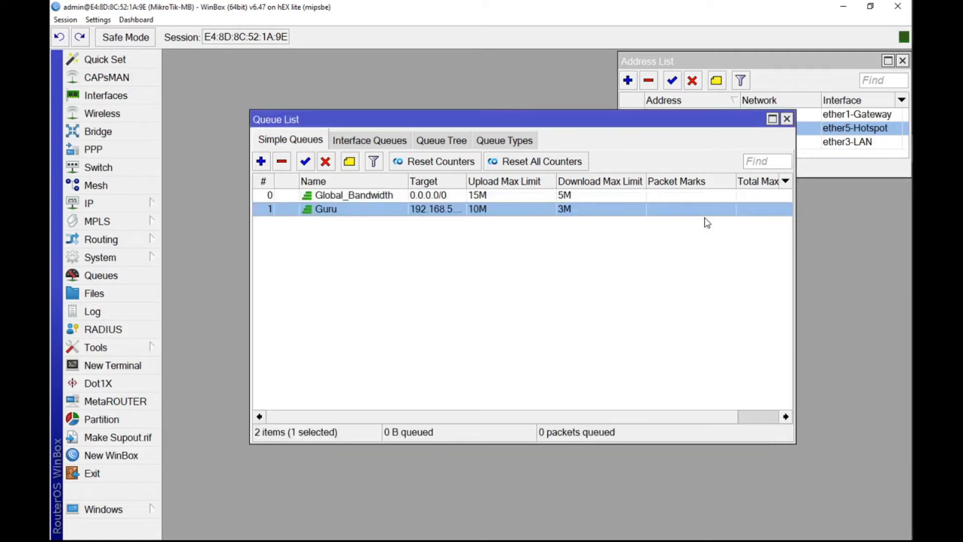
Step: Widen the queue list's Target column to show both client addresses, and shift the Queue List window to uncover the address list
click(483, 239)
drag(465, 180, 548, 180)
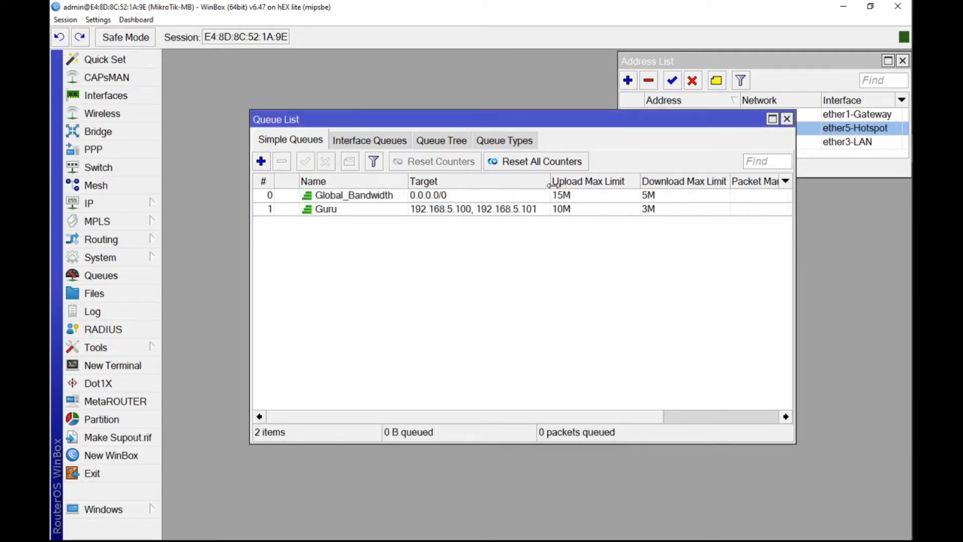
drag(571, 122, 534, 122)
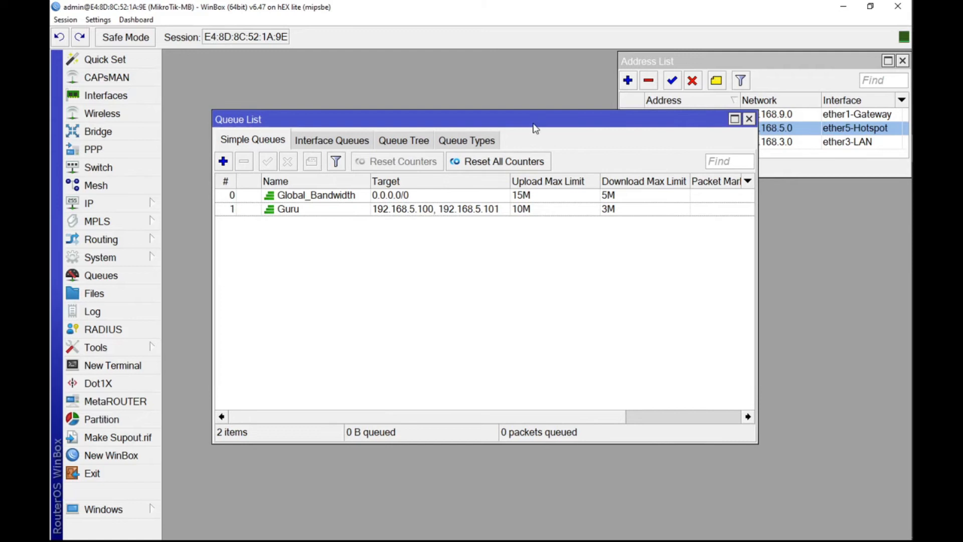
Step: Open the Guru queue's advanced settings and set its priority to 1 for both upload and download
click(405, 210)
double_click(404, 211)
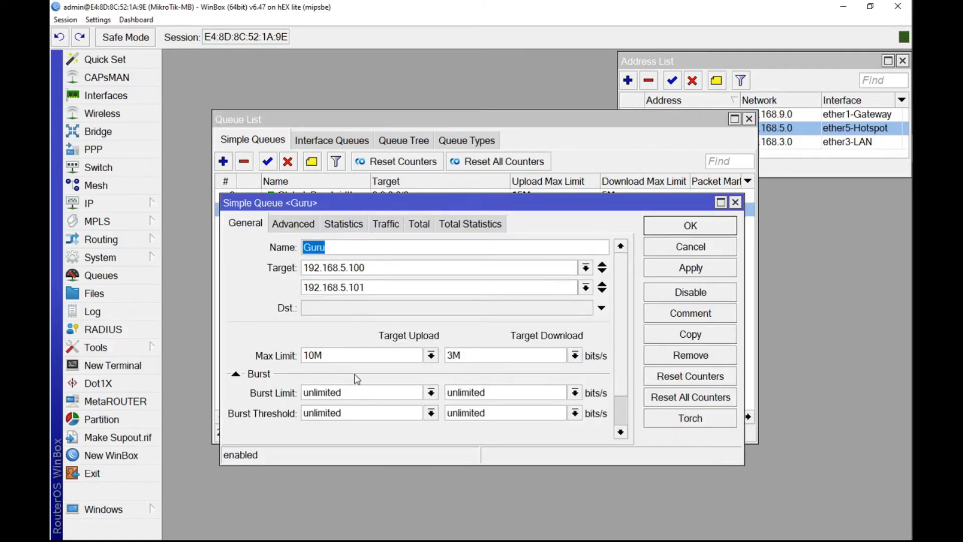
scroll(355, 378, down, 1)
scroll(387, 378, up, 1)
click(300, 226)
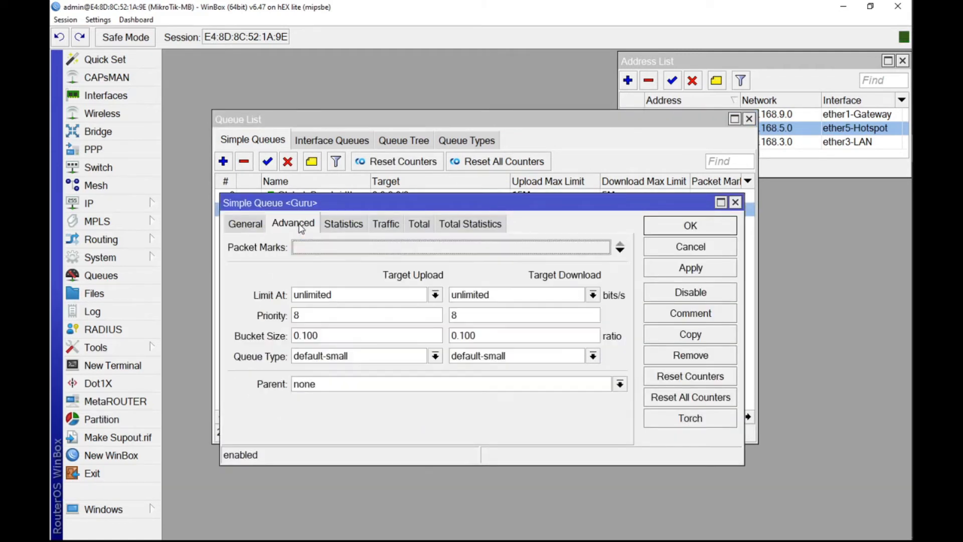
click(305, 313)
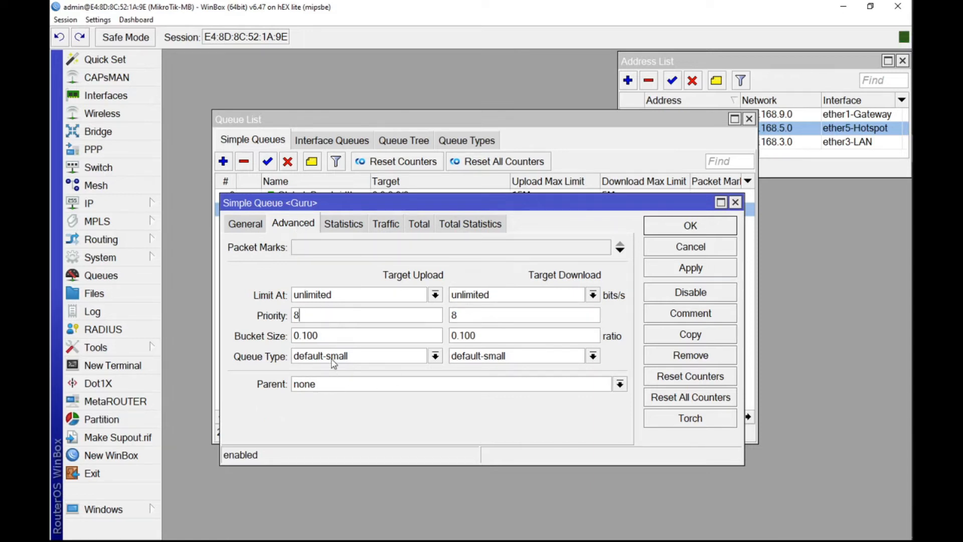
click(306, 312)
drag(304, 314, 280, 316)
text(1)
drag(473, 316, 450, 319)
Step: Assign Global_Bandwidth as the Guru queue's parent
click(316, 389)
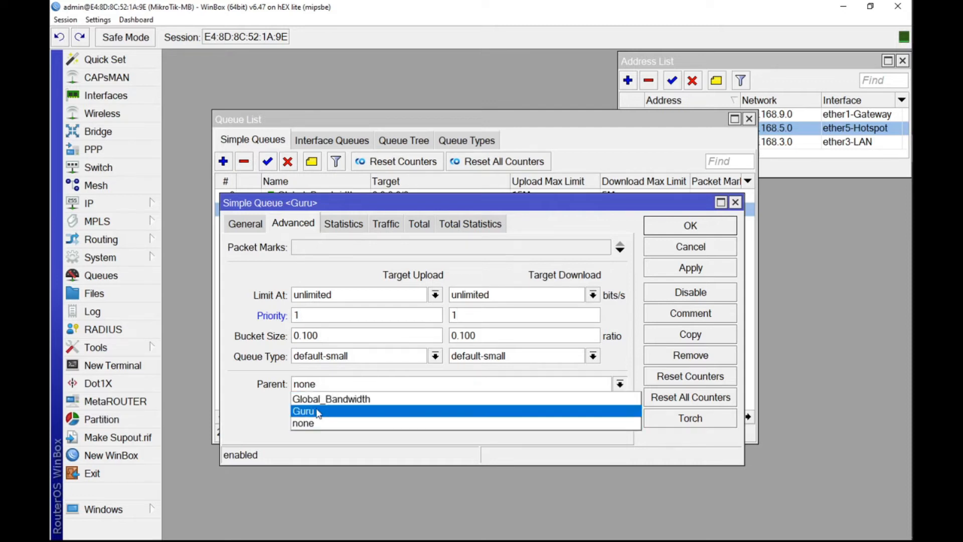
click(317, 412)
click(328, 385)
click(317, 400)
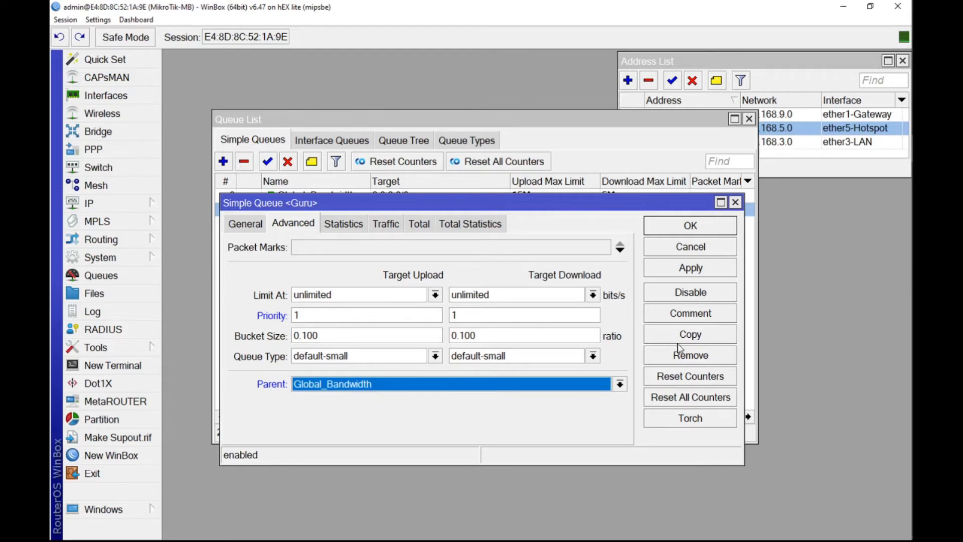
Step: Move the Guru queue's dialog clear of the queue list and set its upload queue type to pcq-upload-default
drag(576, 205, 588, 265)
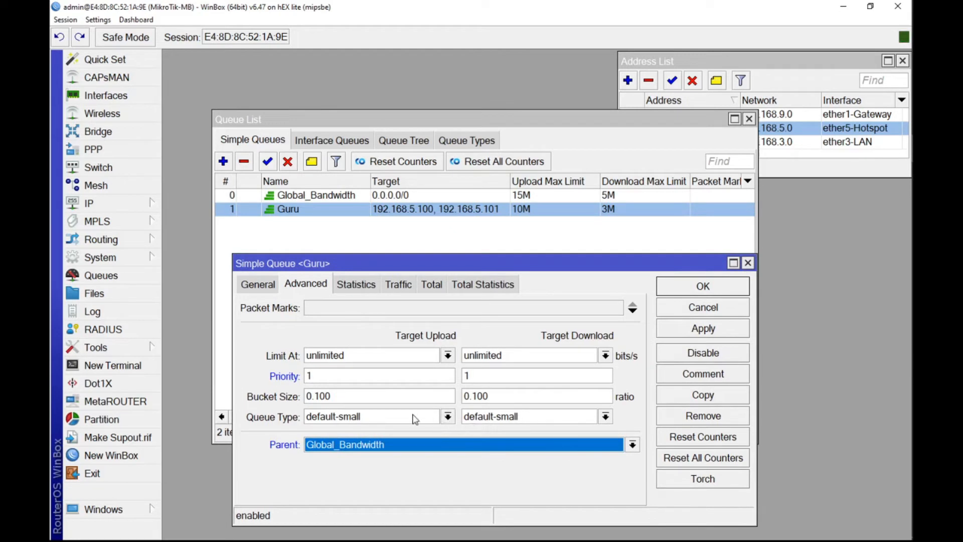
click(349, 417)
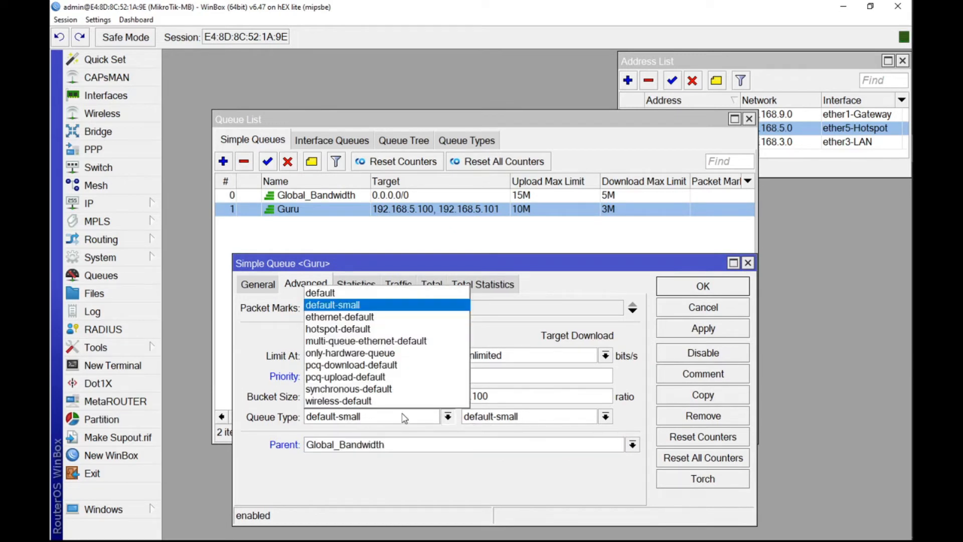
click(349, 377)
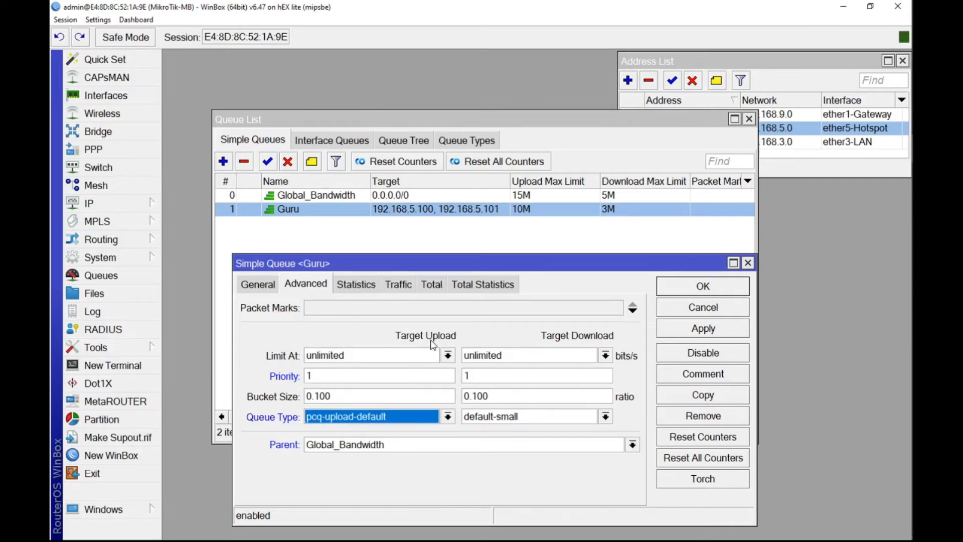
Step: Set the Guru queue's download queue type to pcq-download-default and save the queue
click(521, 419)
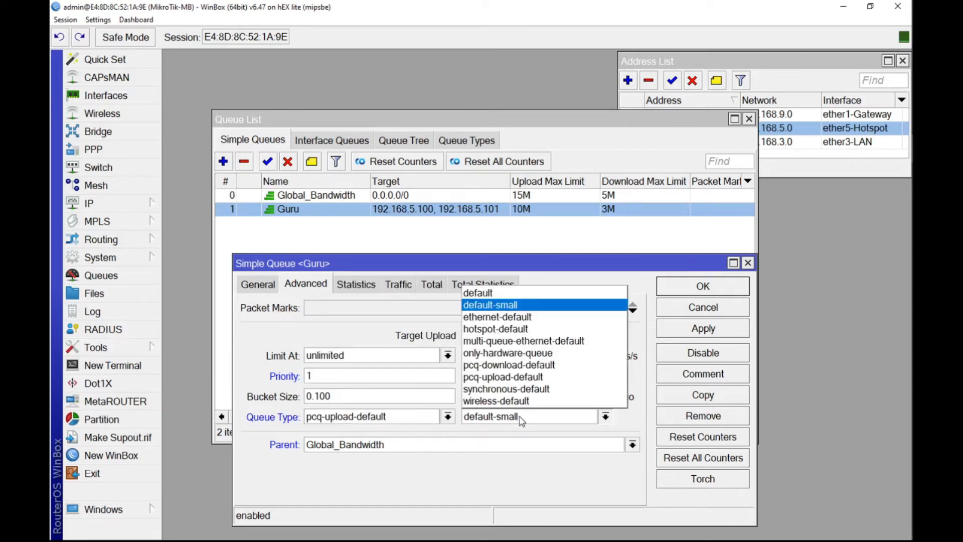
click(504, 373)
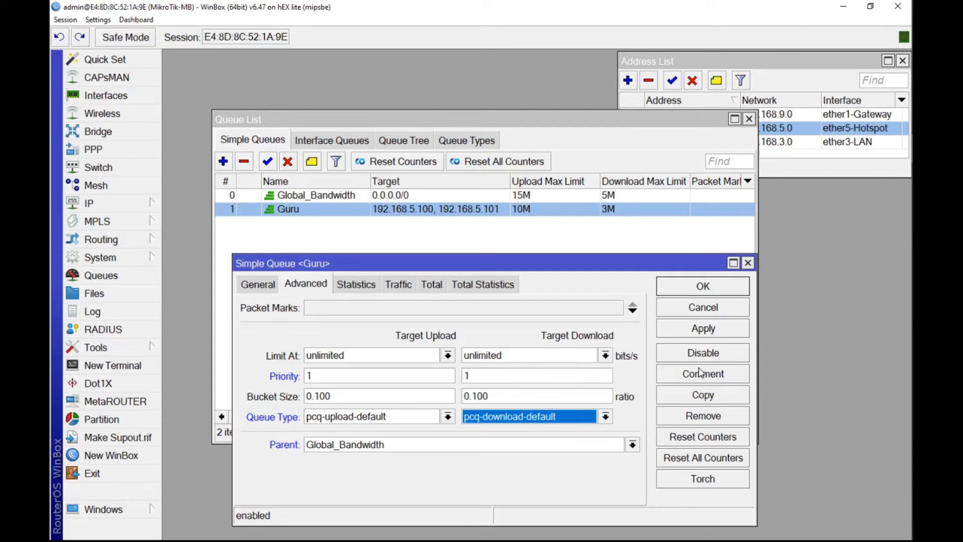
click(704, 332)
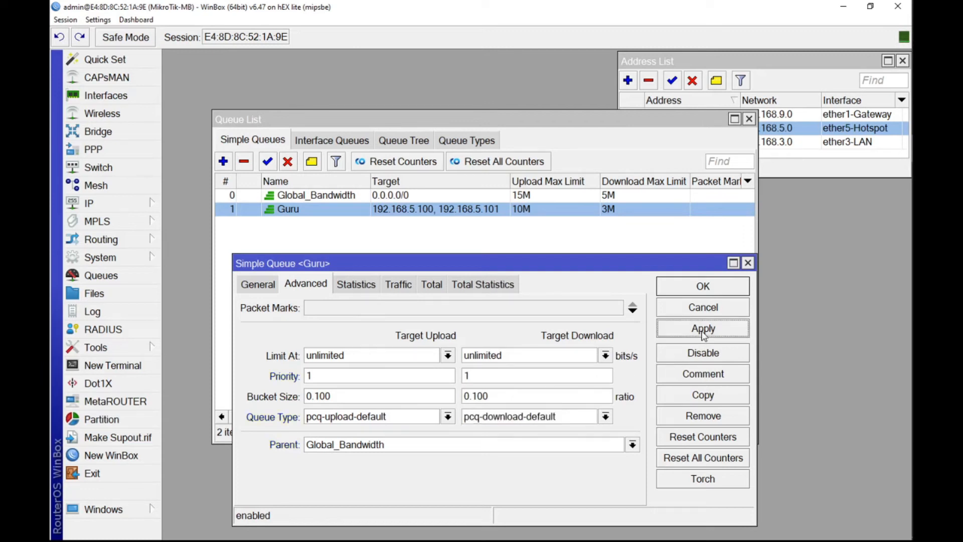
click(699, 294)
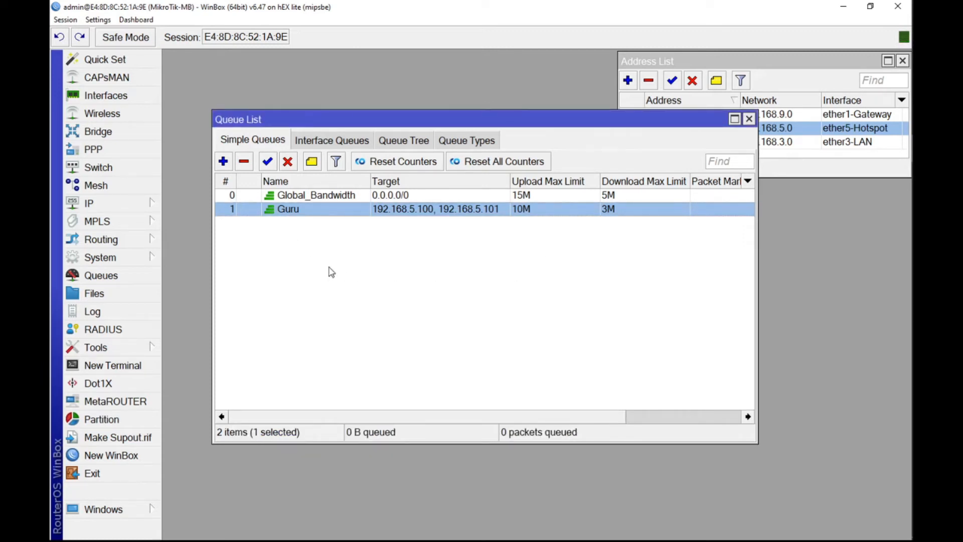
Step: Deselect the Guru queue and sort the simple queues by name to nest it under Global_Bandwidth
right_click(331, 272)
click(289, 254)
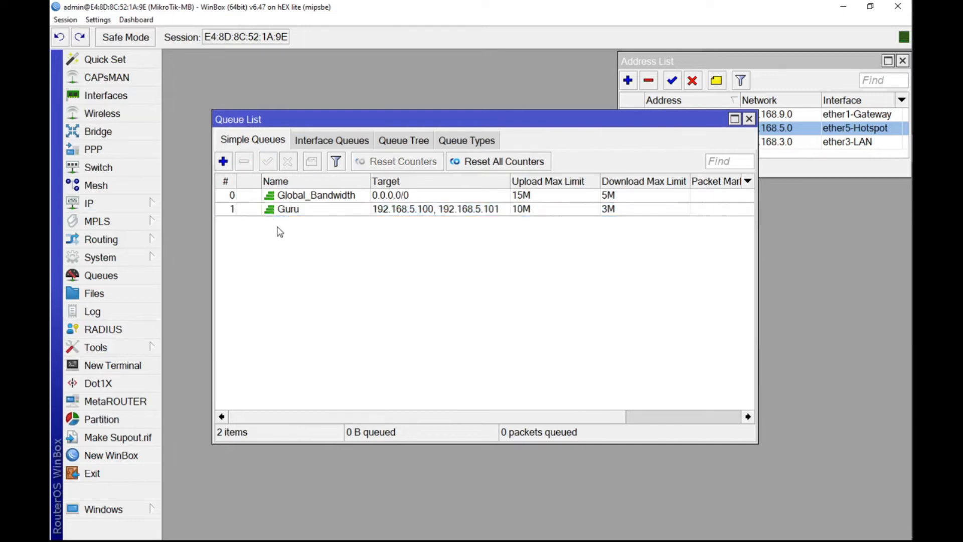
click(227, 183)
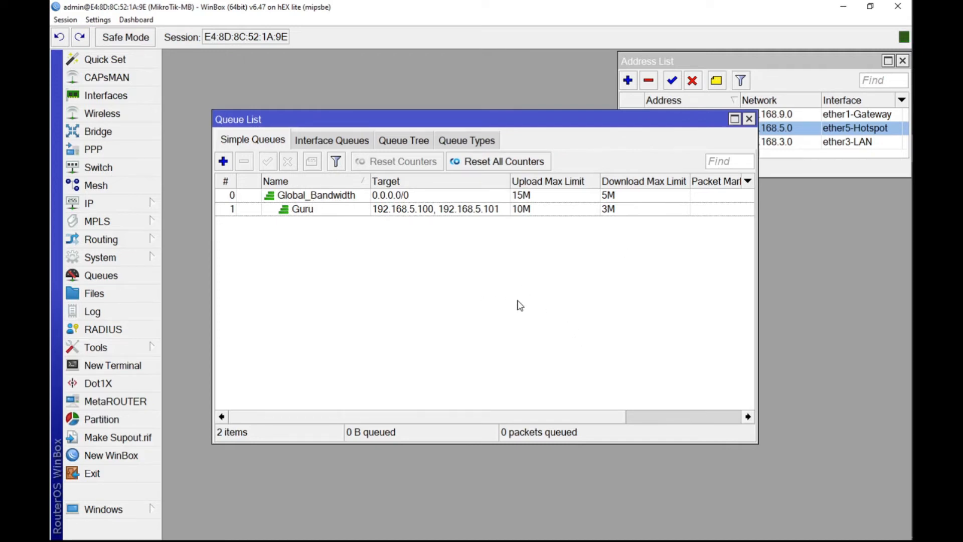
Step: Start a new simple queue and name it Siswa
click(223, 162)
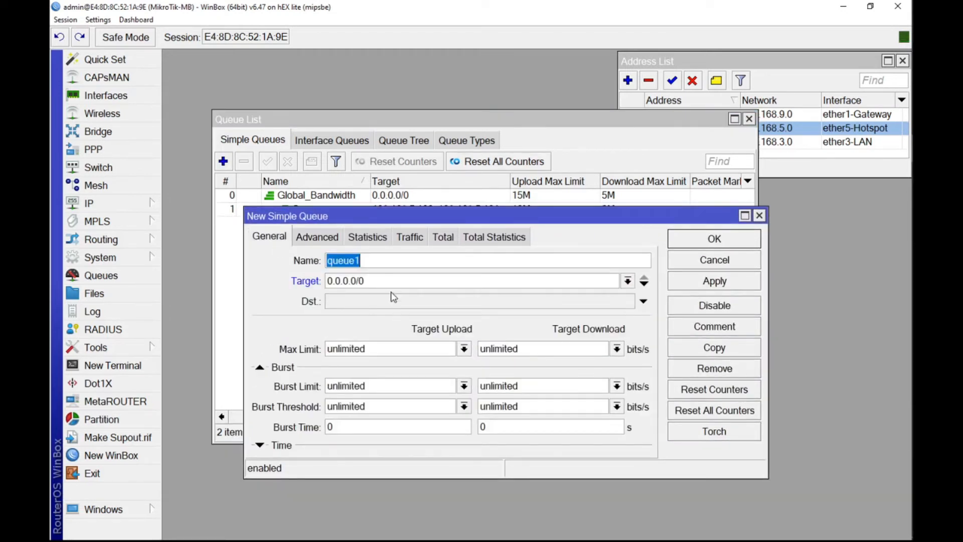
text(Siswa)
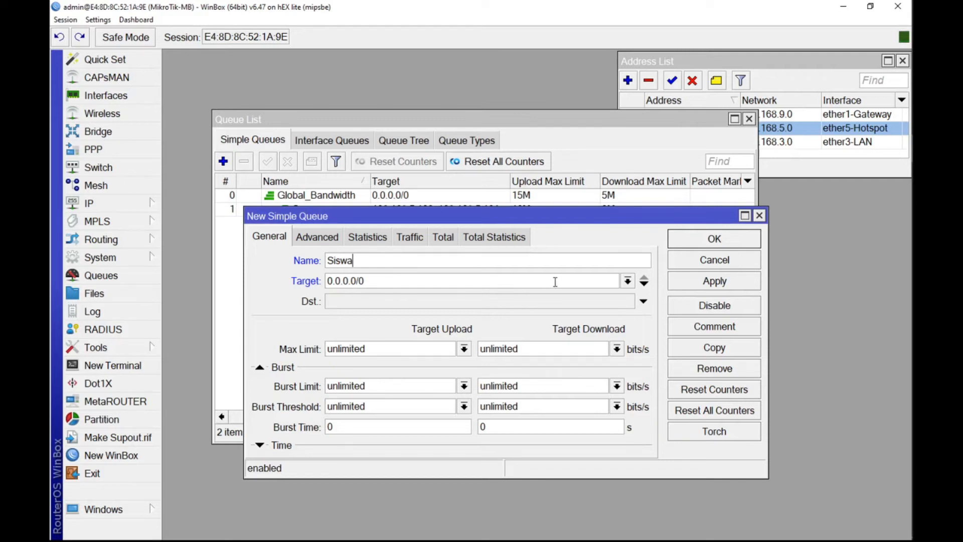
key(Tab)
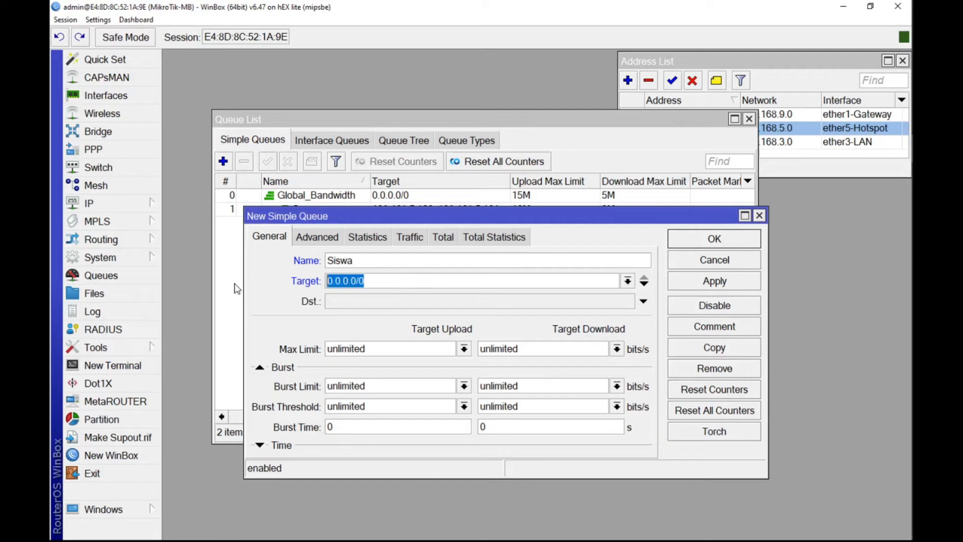
Step: Add a second target entry to the Siswa queue and fill both entries with 192.168.5.100
text(192.168.5.100)
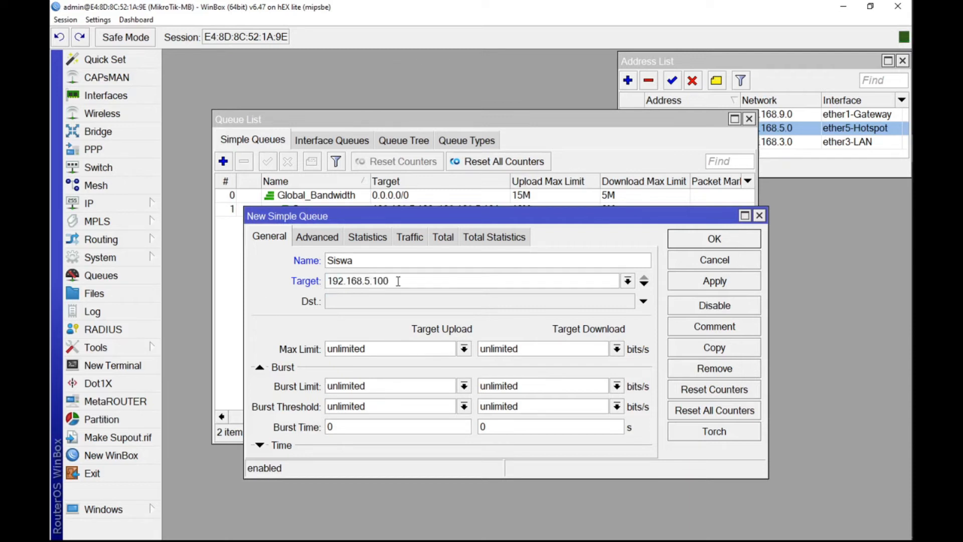
key(BackSpace)
key(BackSpace)
key(BackSpace)
text(0/254)
click(644, 284)
drag(398, 281, 327, 279)
text(192.168.5.100)
drag(378, 296, 328, 300)
text(192.168.5.100)
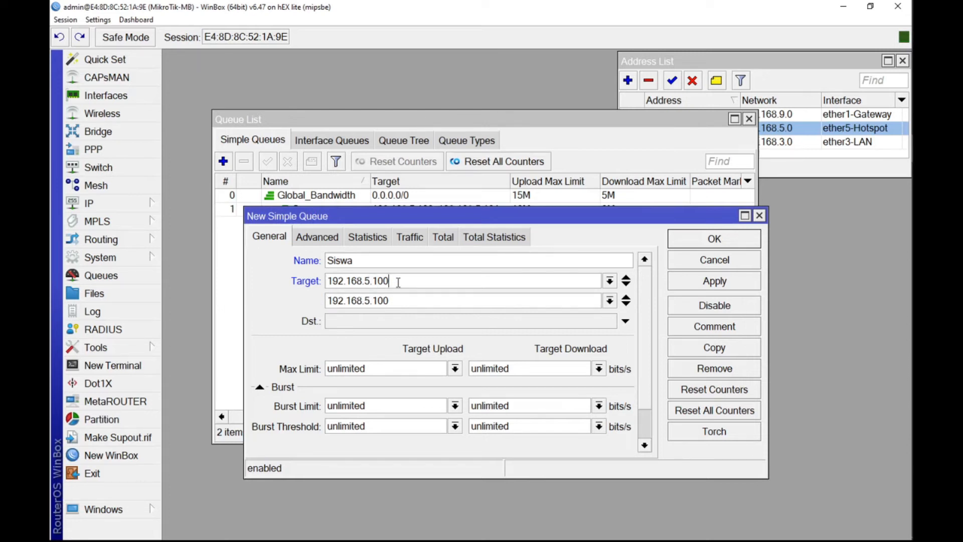
Step: Change the Siswa queue's second target to the network 192.168.5.0/24
drag(389, 300, 378, 300)
key(BackSpace)
key(BackSpace)
text(0/24)
Step: Change the Siswa queue's first target to 192.168.3.0/24, and uncover the address list and the Guru queue row
drag(390, 280, 370, 281)
key(BackSpace)
text(3.0/24)
click(777, 61)
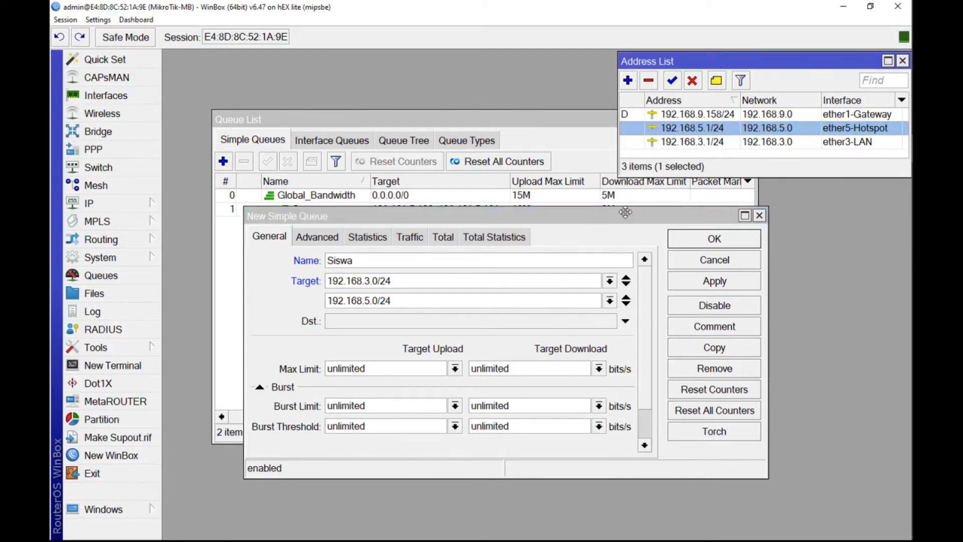
drag(622, 216, 595, 226)
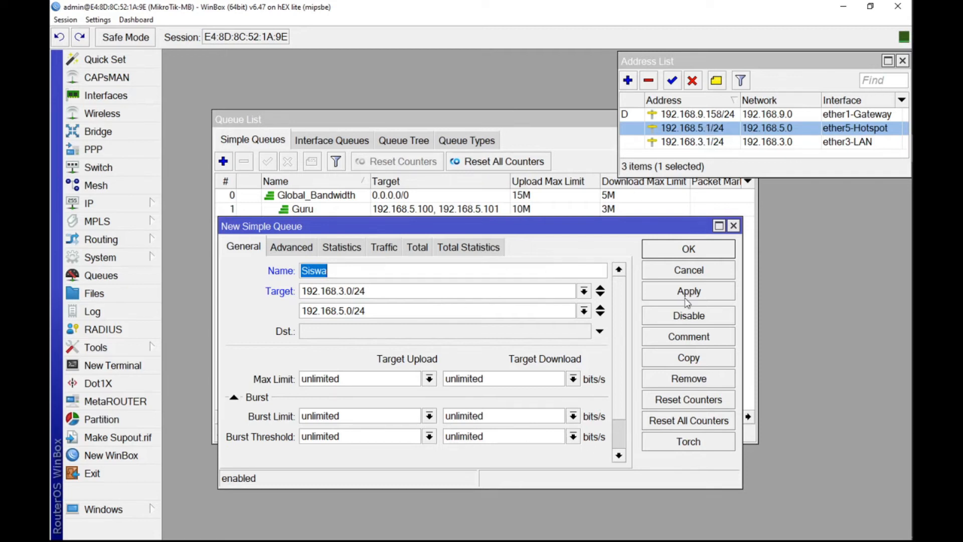
Step: Set the Siswa queue's max limit to 5M for upload and 2M for download
scroll(430, 327, down, 1)
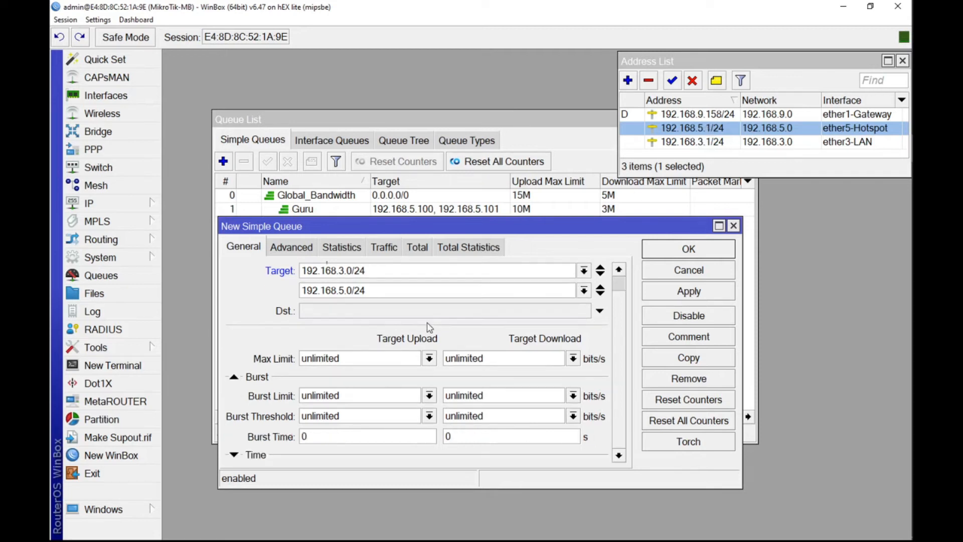
click(430, 359)
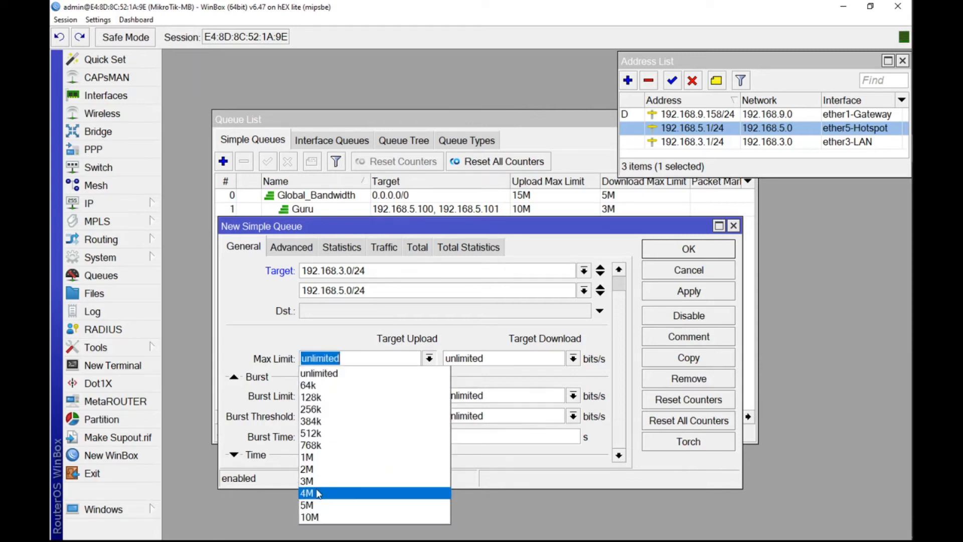
click(309, 505)
click(573, 358)
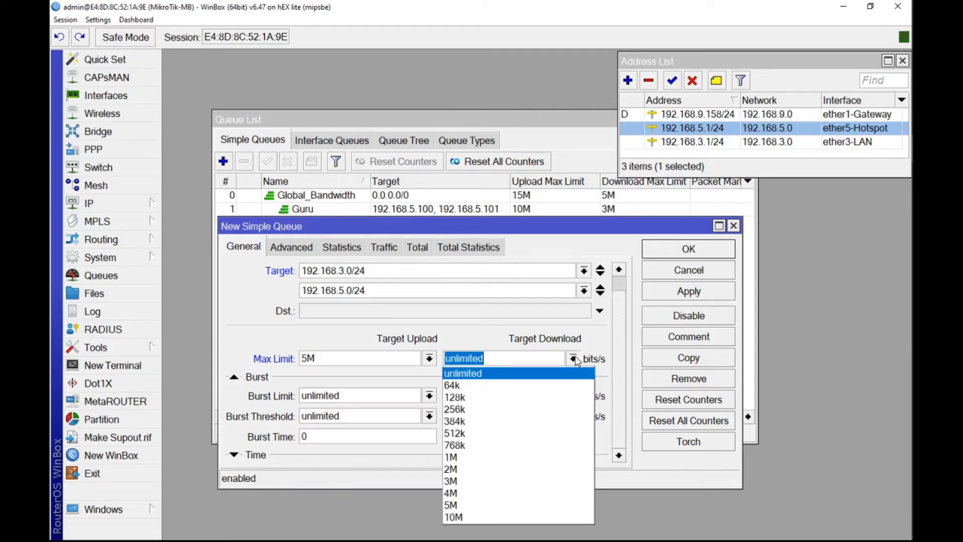
click(453, 470)
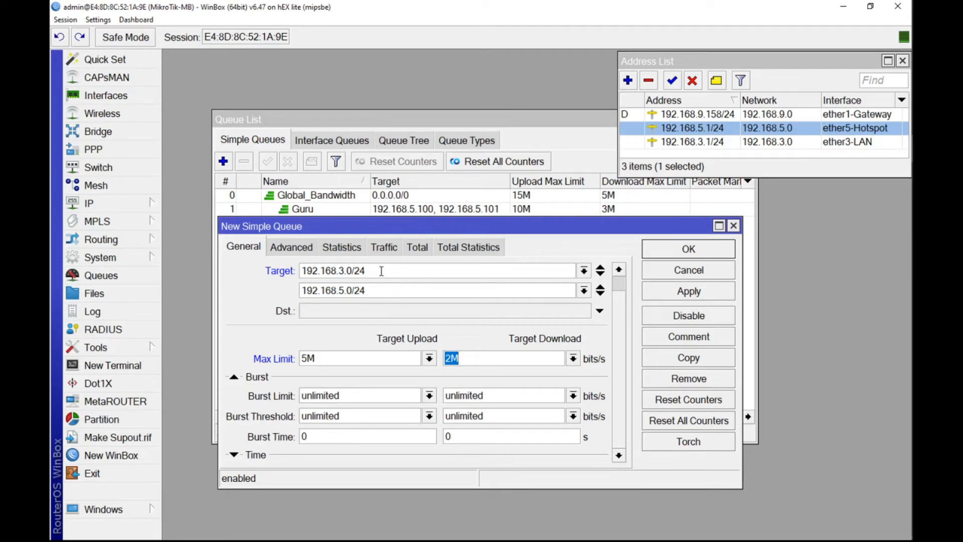
Step: Set the Siswa queue's types to pcq-upload-default for upload and pcq-download-default for download in its advanced settings
click(291, 245)
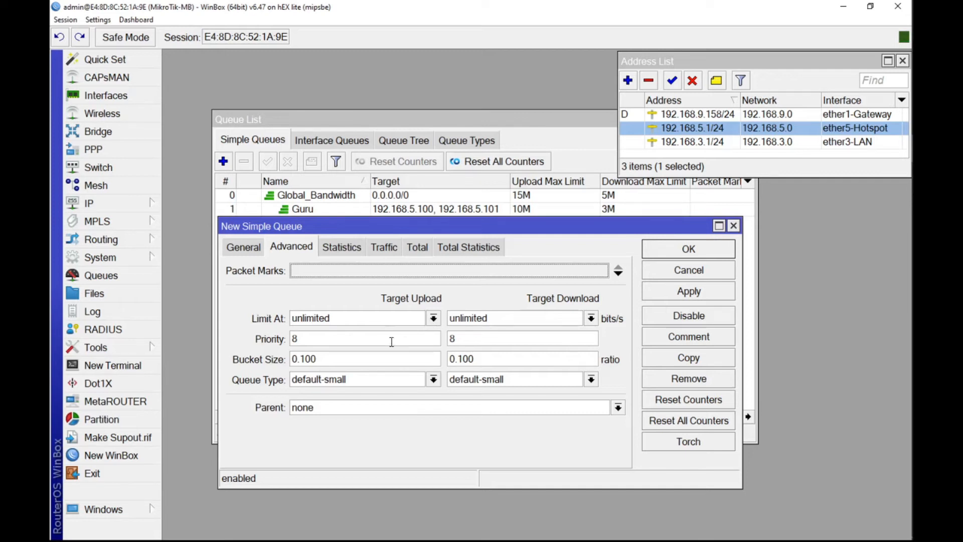
click(434, 379)
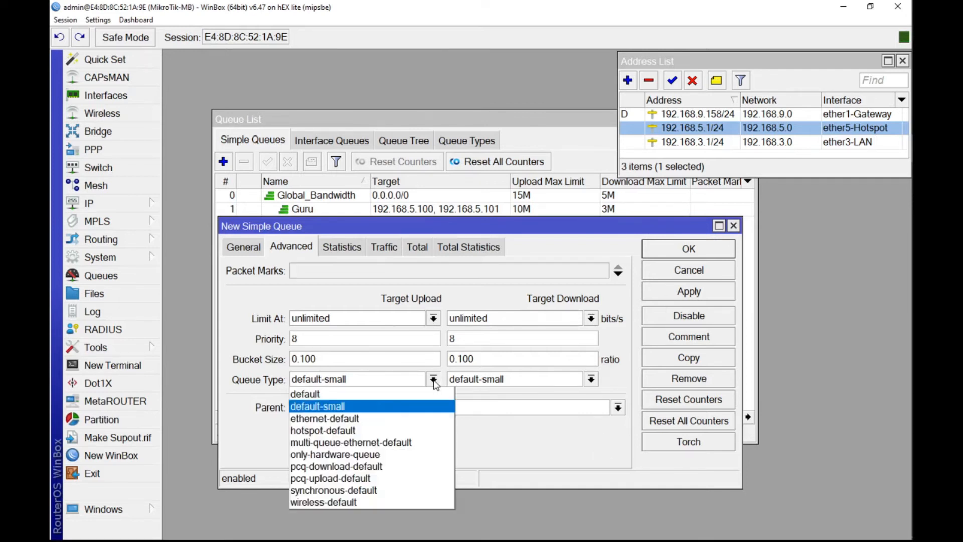
click(341, 466)
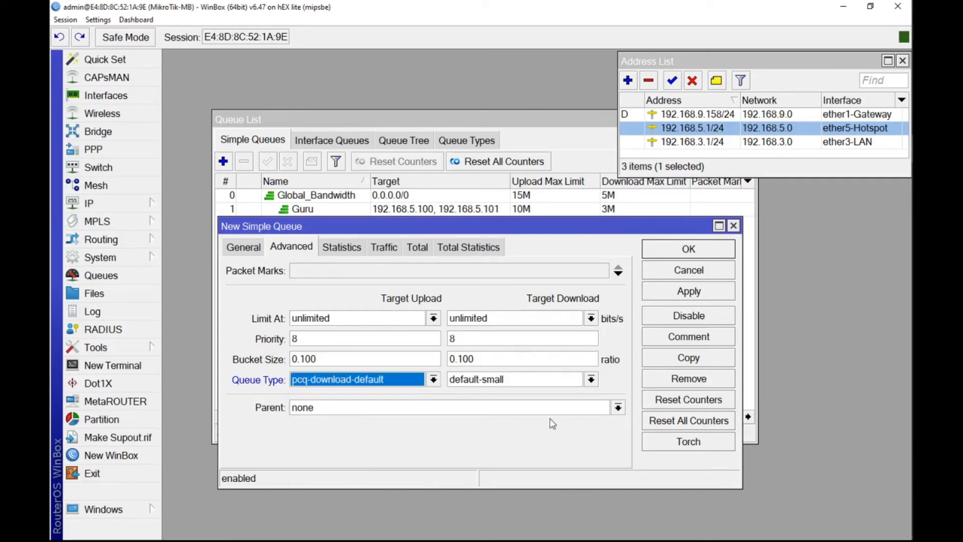
click(592, 379)
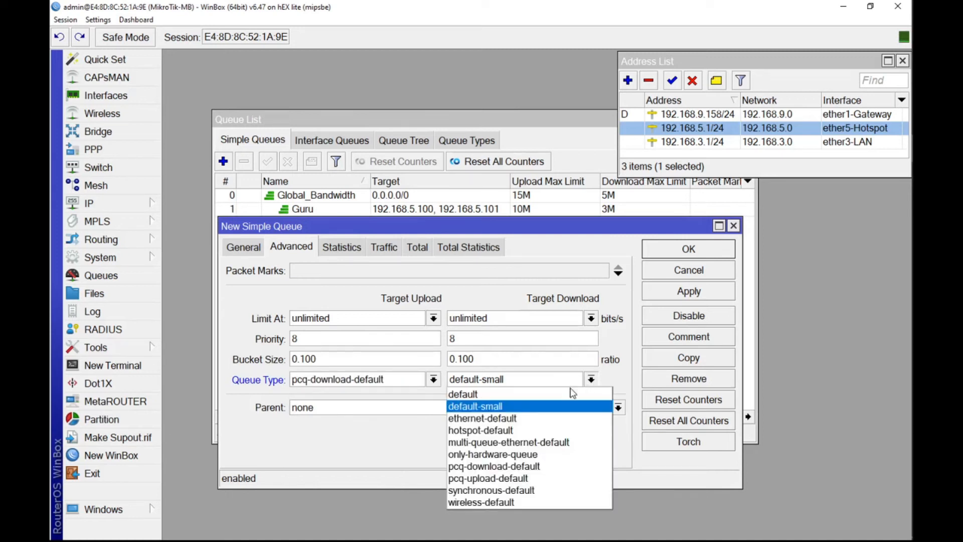
click(434, 380)
click(346, 478)
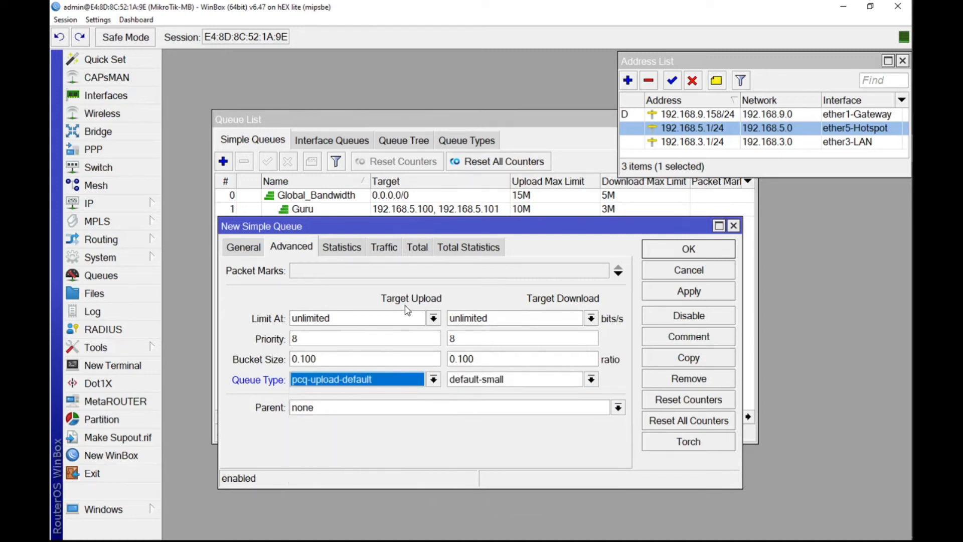
click(591, 380)
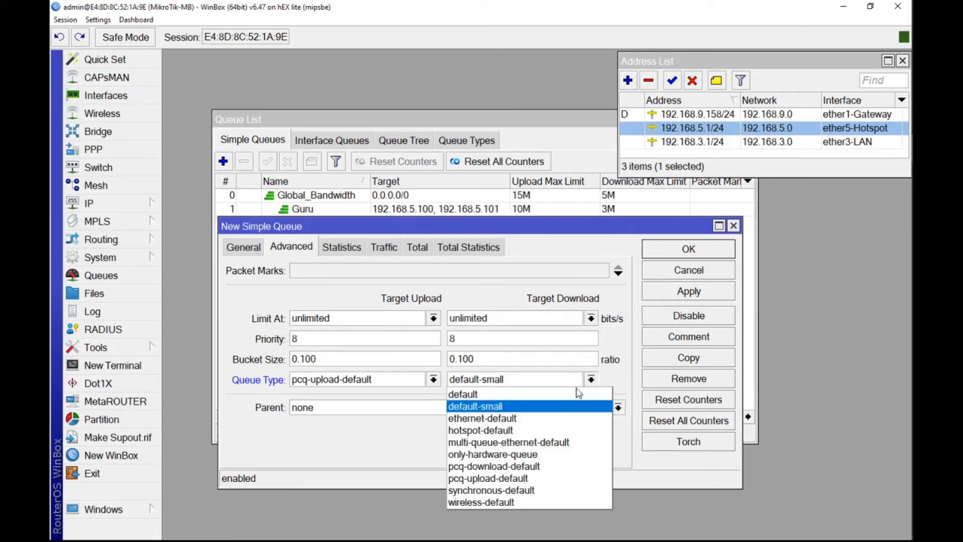
click(525, 466)
Step: Assign Global_Bandwidth as the Siswa queue's parent and save the queue
click(339, 411)
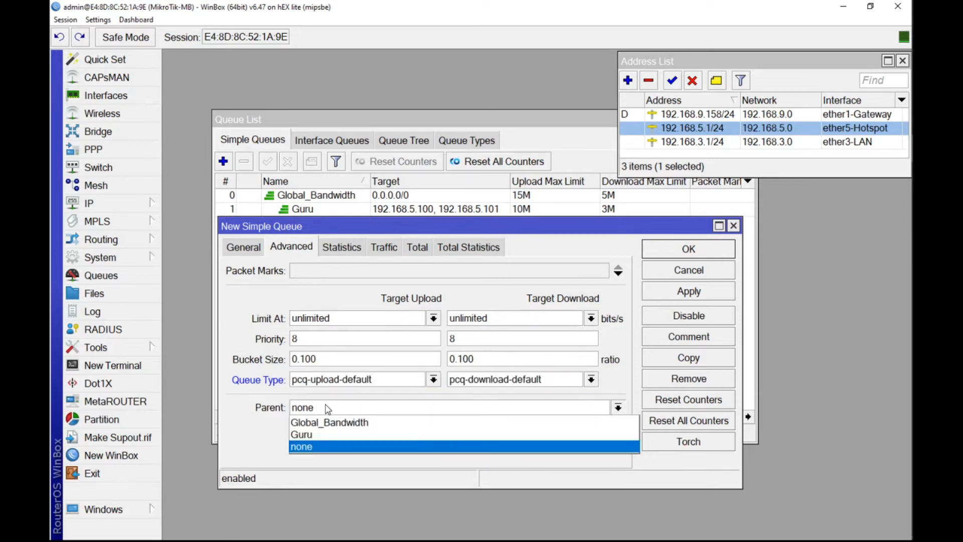
click(338, 426)
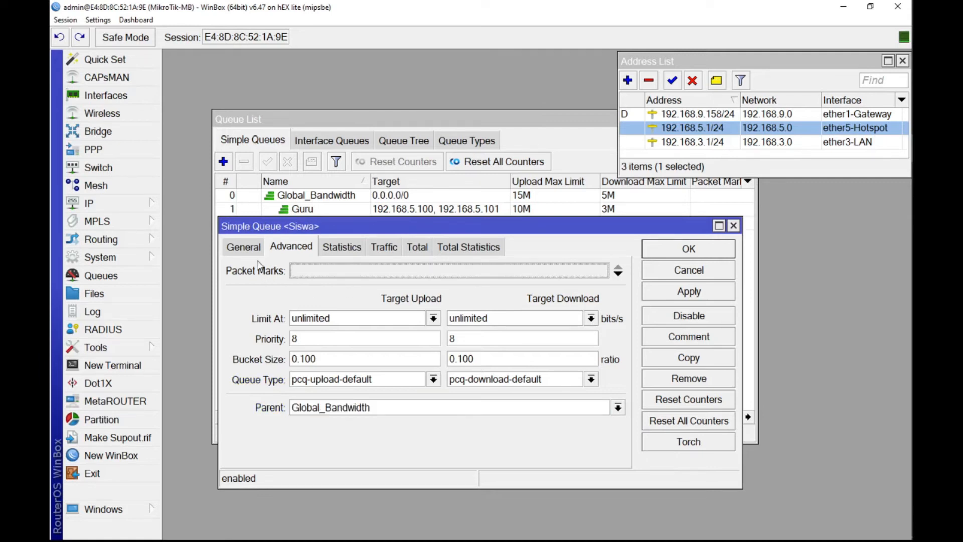
click(253, 246)
click(430, 380)
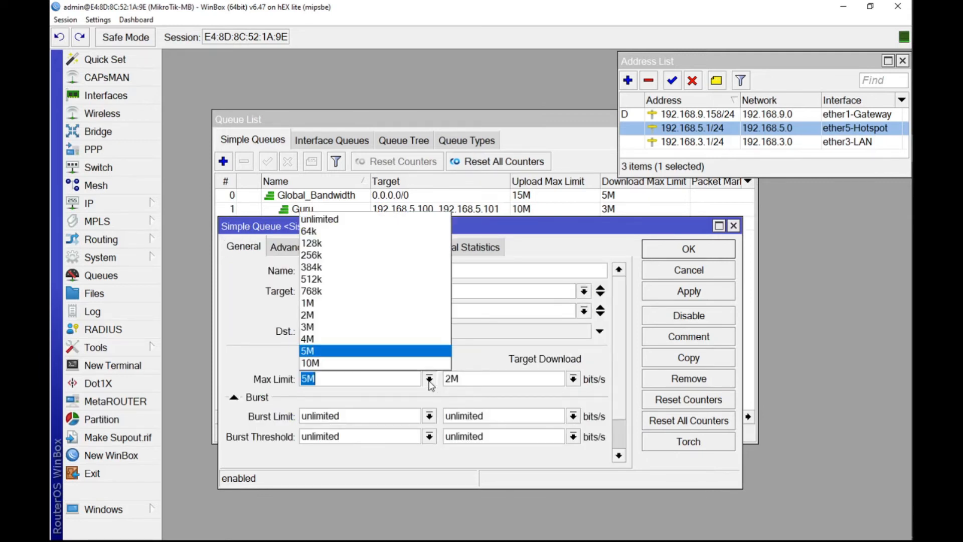
click(430, 379)
click(695, 292)
click(695, 253)
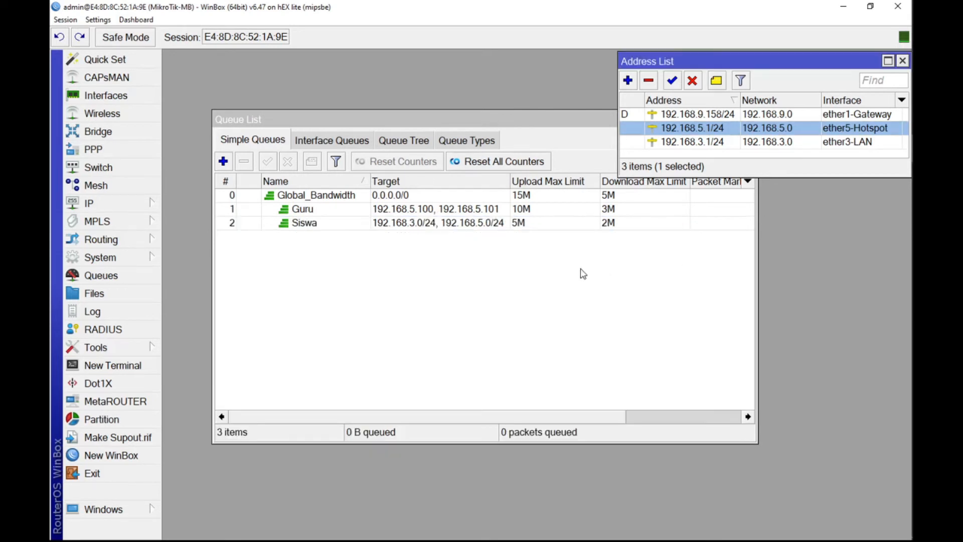
Step: Widen the queue list's Target column slightly to give the Siswa networks more room
mouse_move(514, 418)
mouse_down()
mouse_move(604, 420)
mouse_move(501, 420)
mouse_up()
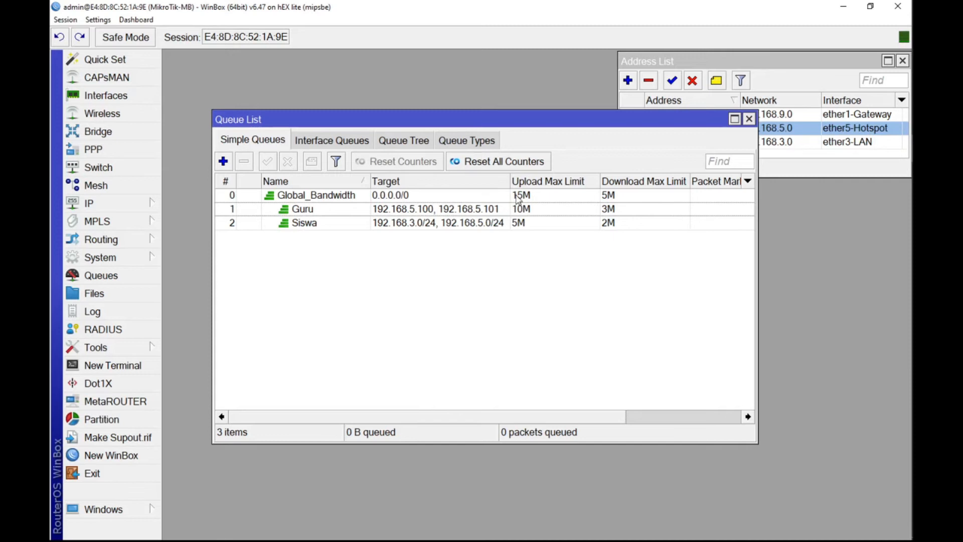
mouse_move(510, 181)
mouse_down()
mouse_move(527, 182)
mouse_move(518, 182)
mouse_up()
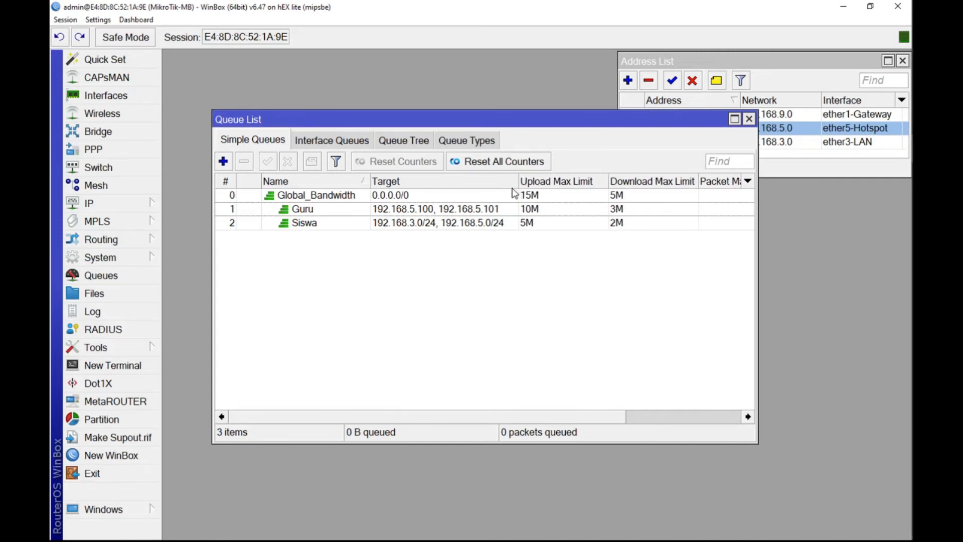
click(428, 293)
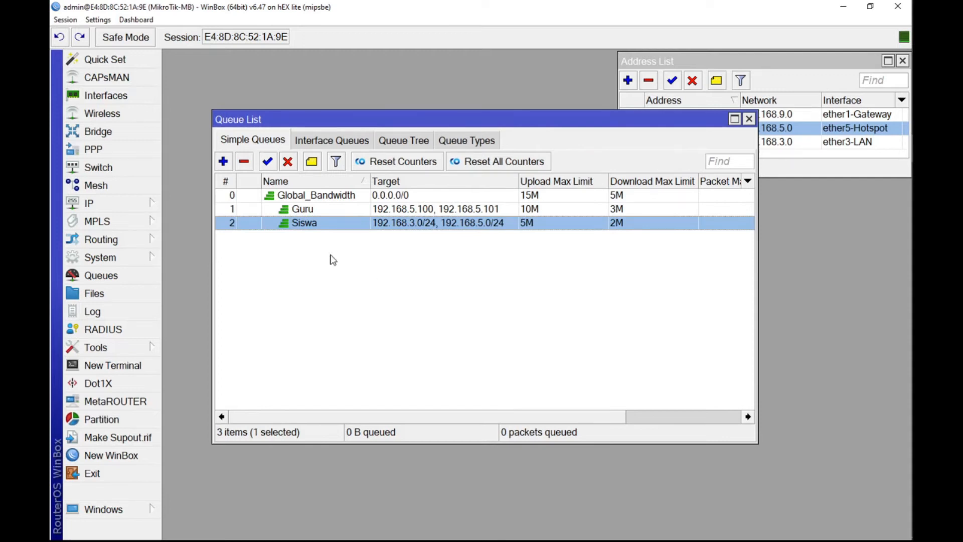
click(392, 265)
Step: Enlarge the Queue List window in width and move it below the address list's entries
drag(412, 410, 530, 419)
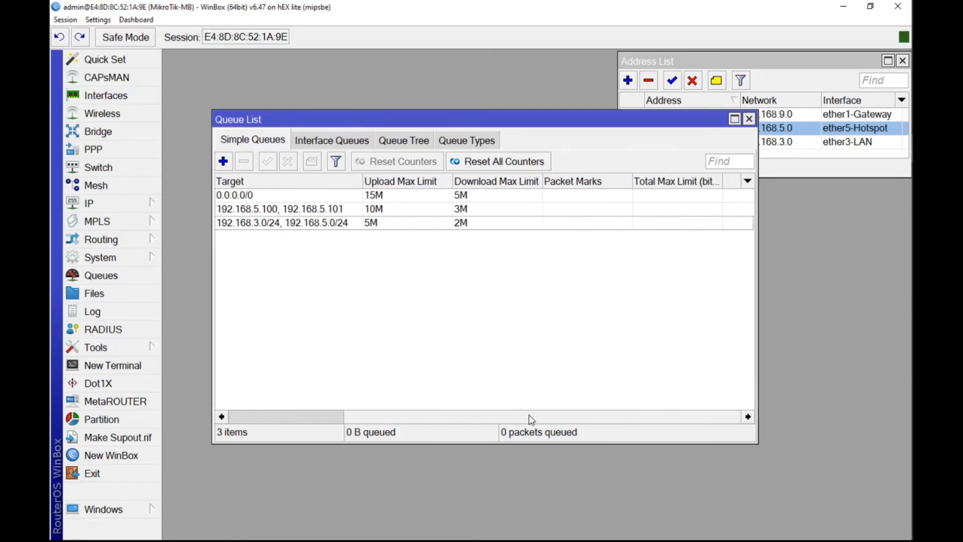
drag(213, 350, 176, 349)
drag(755, 315, 862, 314)
drag(692, 130, 695, 177)
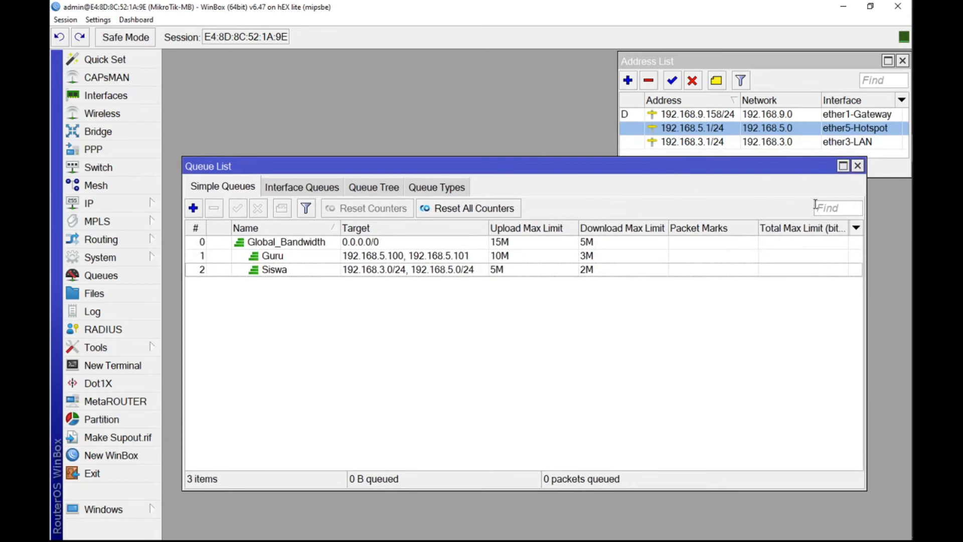
Step: Show the Download Avg. Rate and Upload Avg. Rate columns in the simple queue list and narrow the Packet Marks column
click(856, 229)
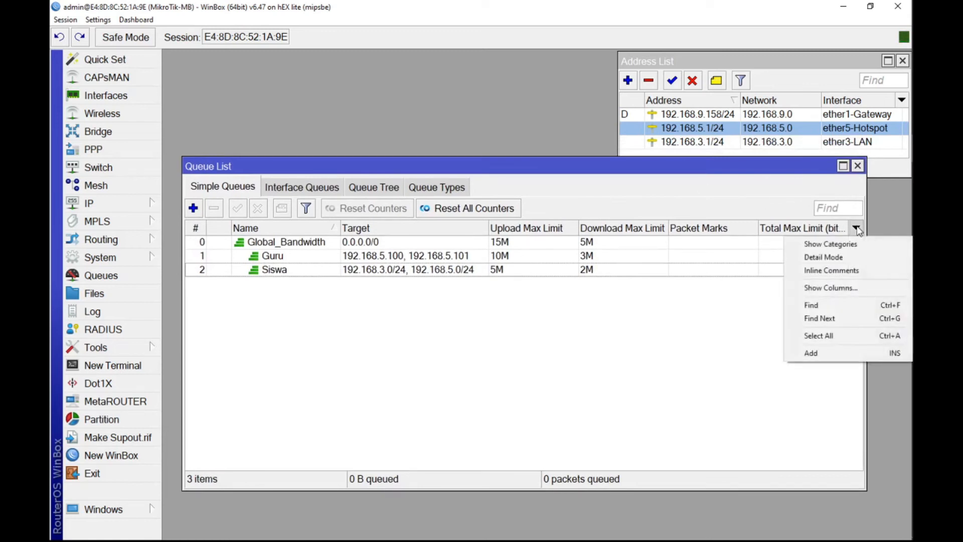
click(830, 289)
scroll(476, 316, down, 3)
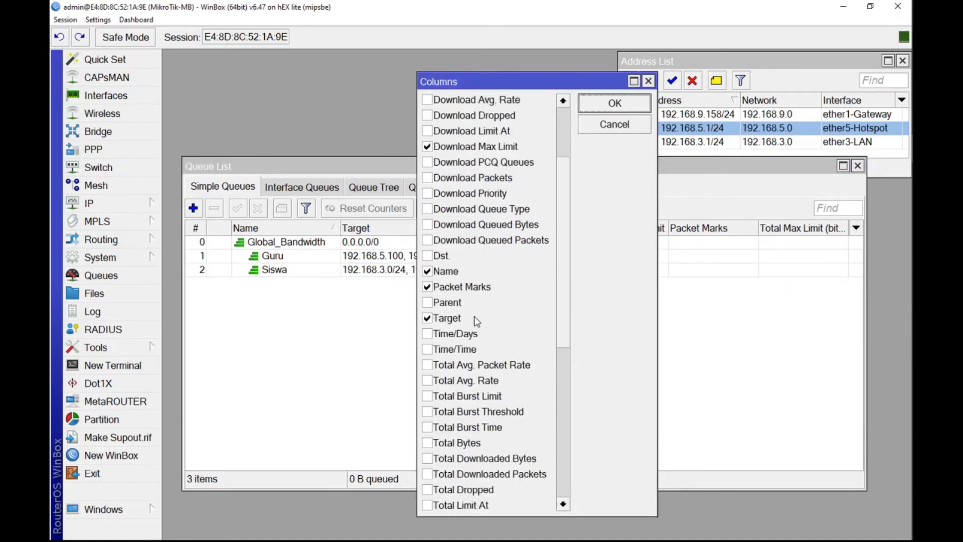
scroll(444, 296, up, 2)
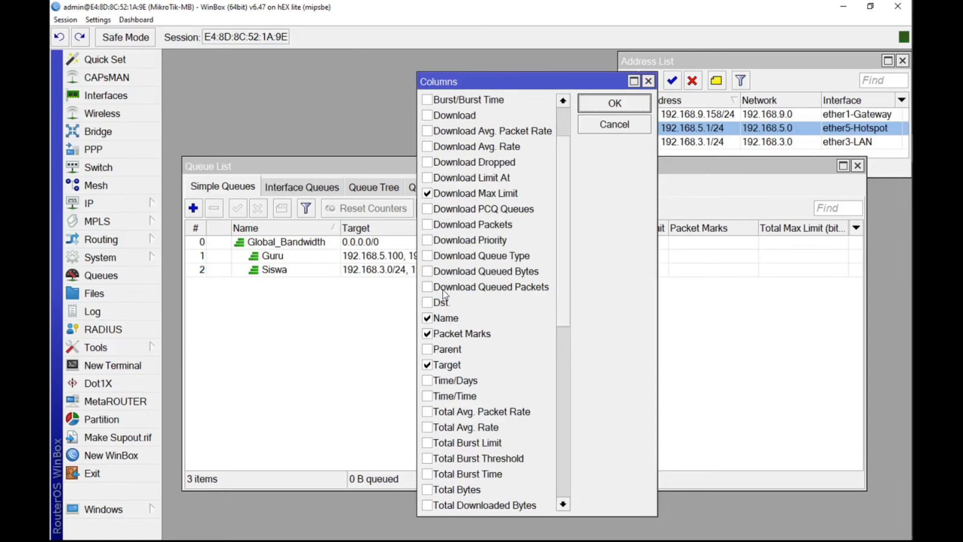
click(428, 146)
scroll(462, 246, down, 8)
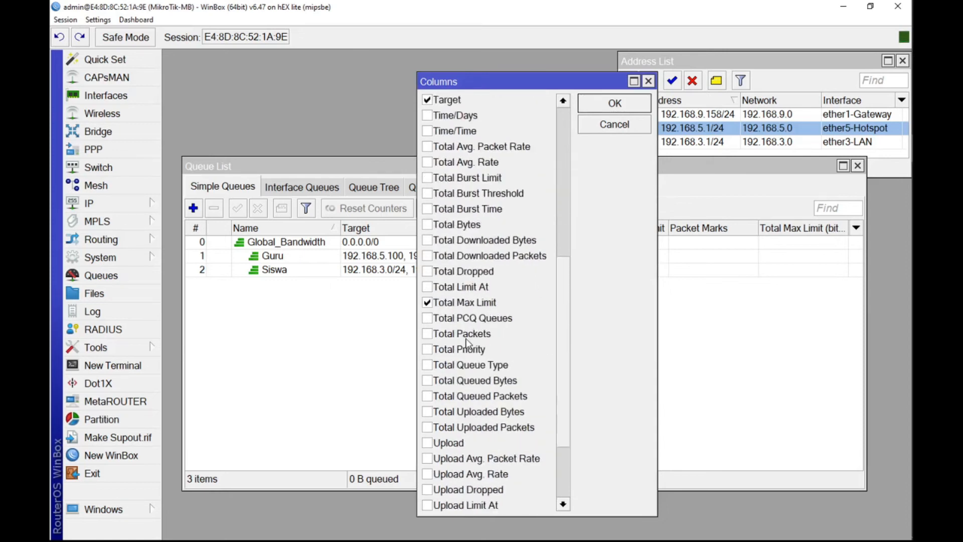
click(428, 380)
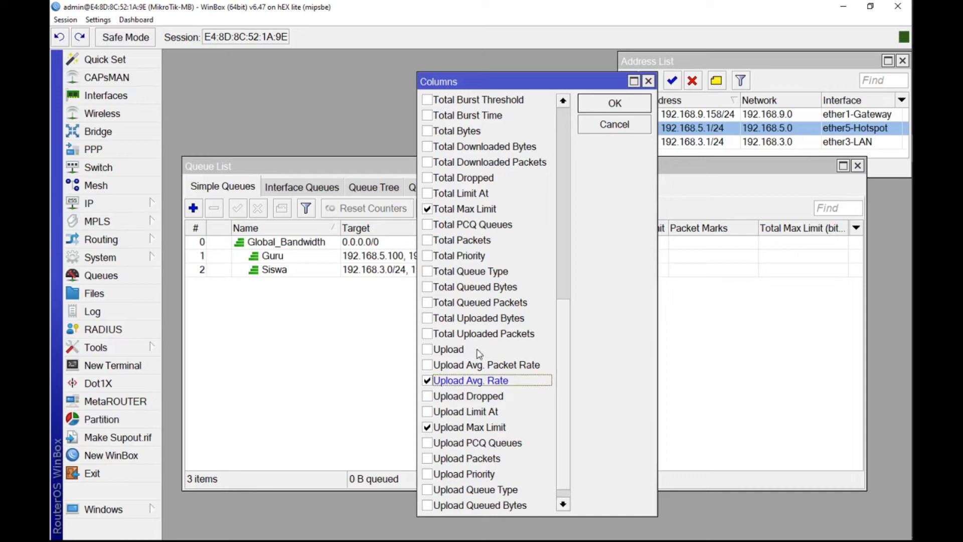
click(595, 98)
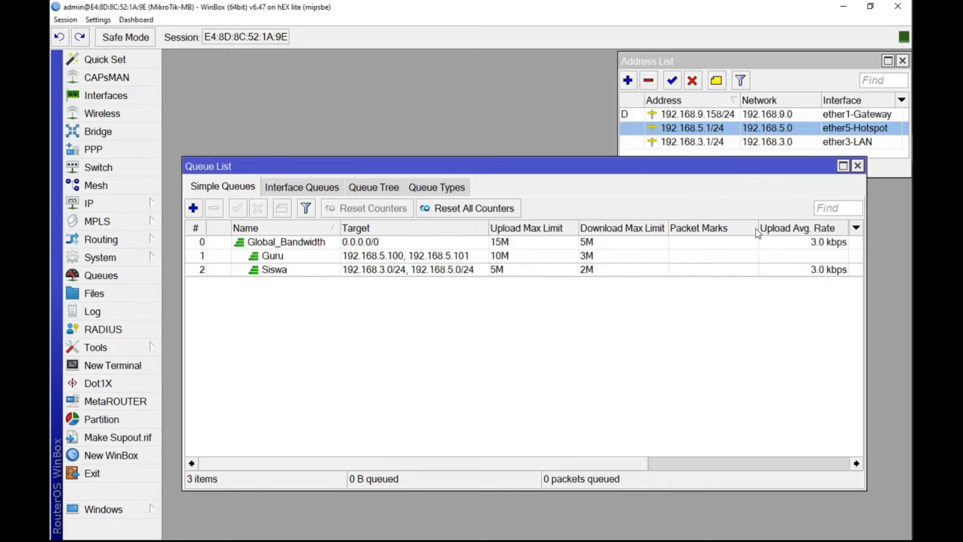
drag(756, 225, 697, 225)
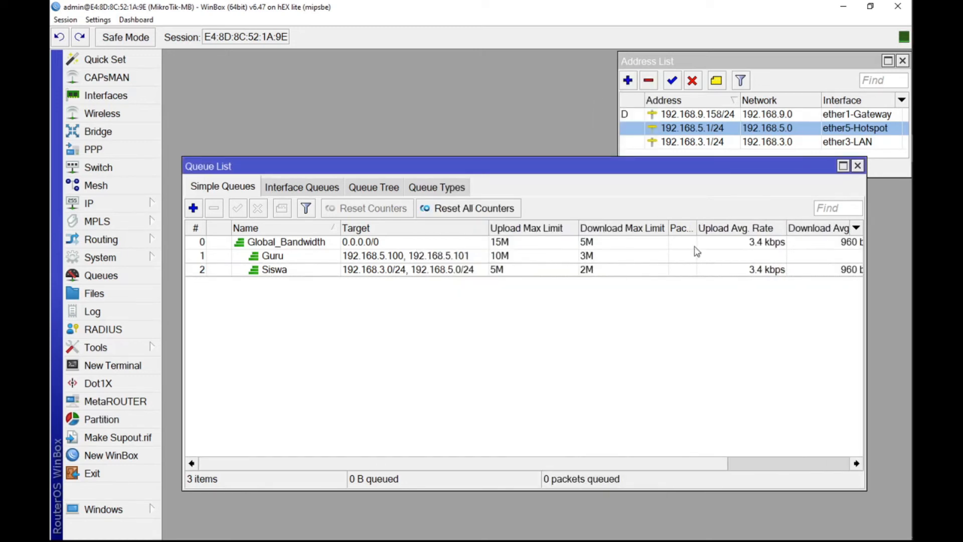
Step: Change the Guru queue's second target address to 192.168.3.101 and save the queue
click(421, 260)
mouse_move(910, 273)
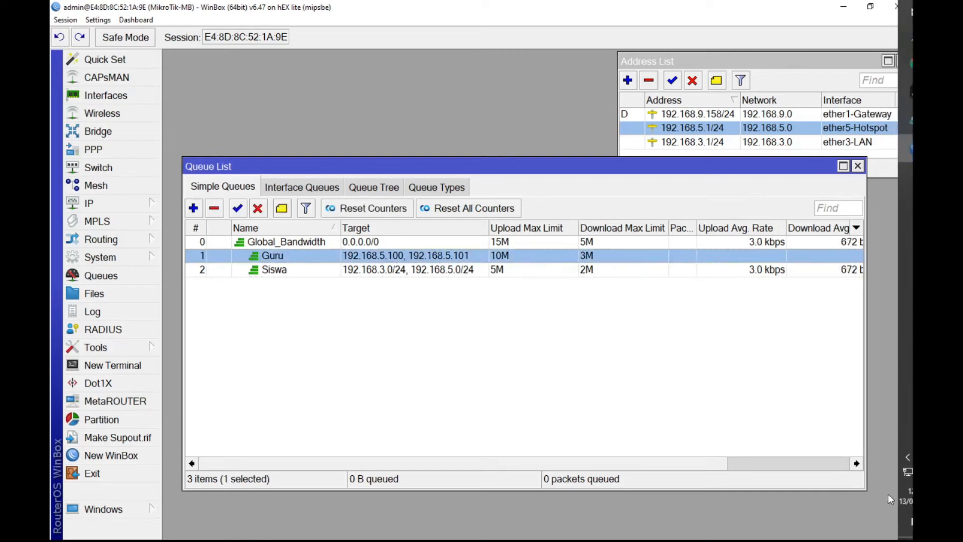
right_click(887, 474)
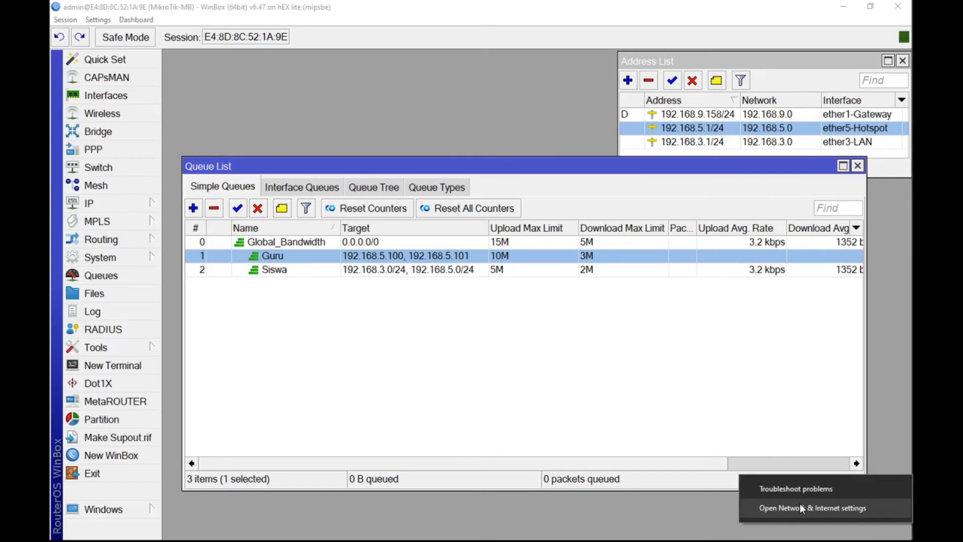
double_click(438, 255)
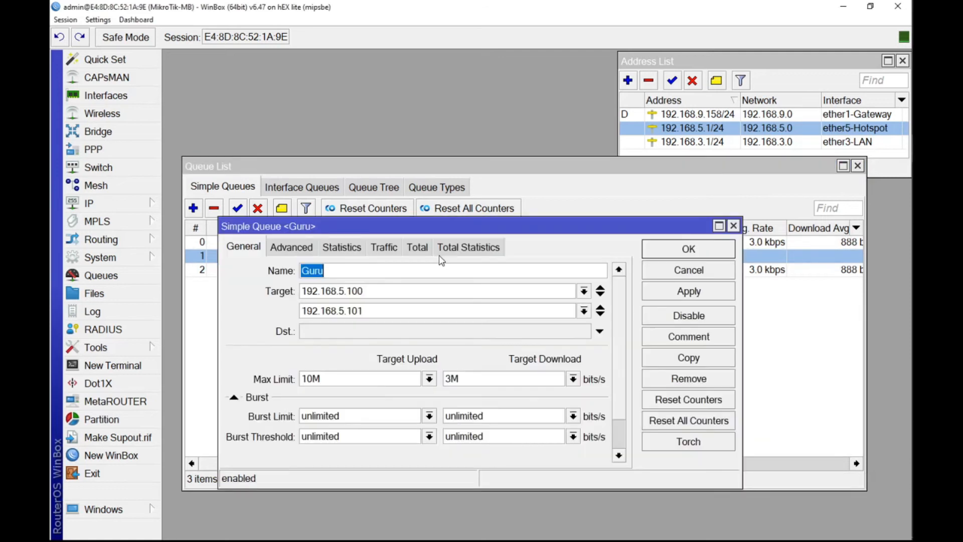
click(344, 311)
key(BackSpace)
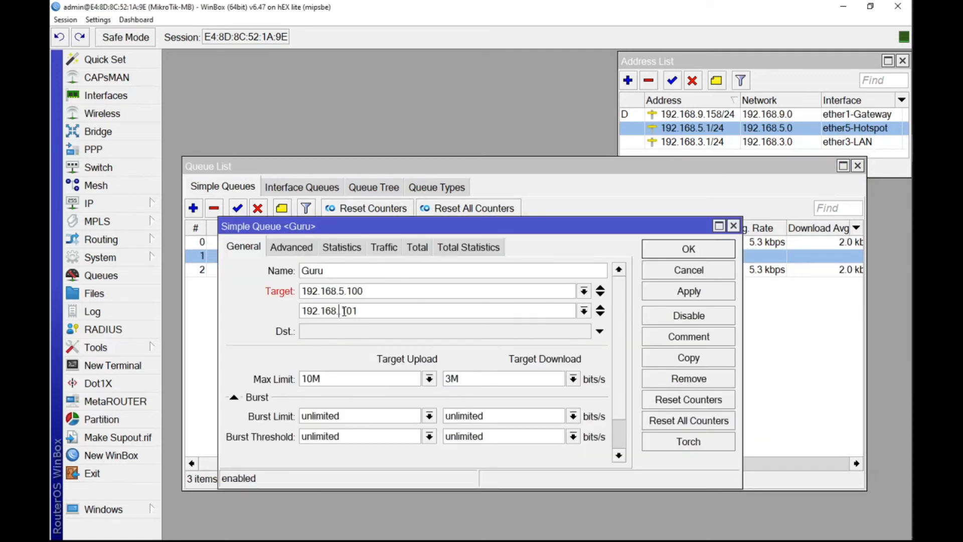
text(3.)
click(689, 254)
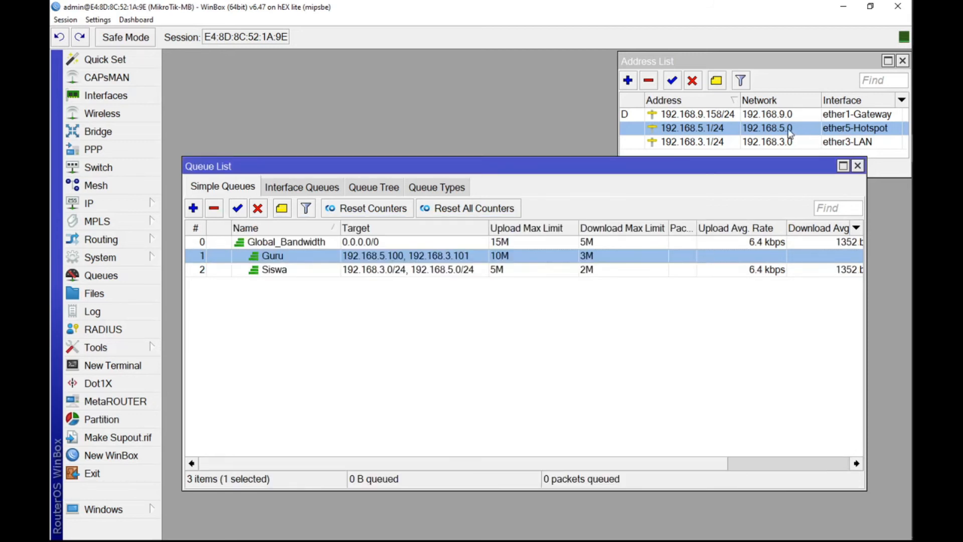
Step: Select the ether3-LAN entry in the address list, then shorten the Queue List window and move it fully below the address list
click(727, 142)
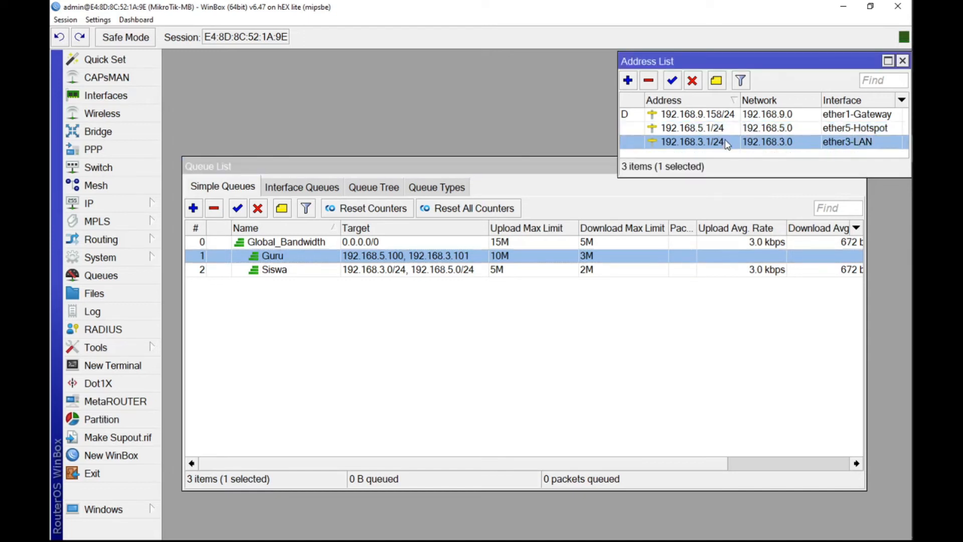
drag(573, 168, 572, 178)
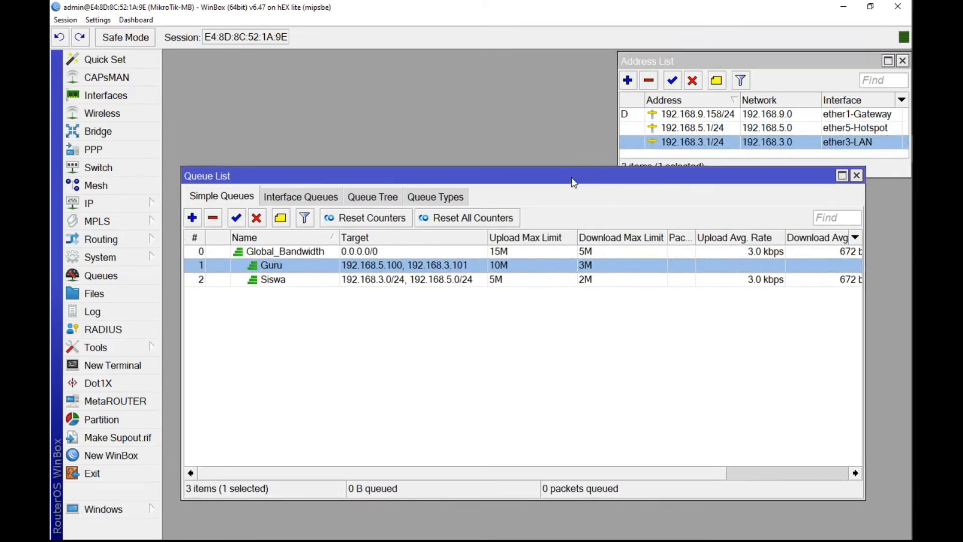
drag(508, 499, 493, 383)
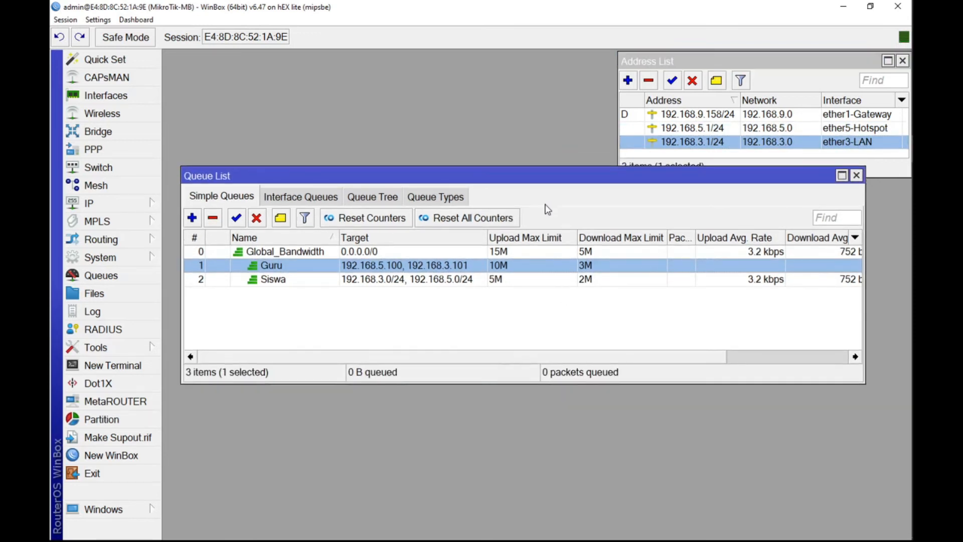
drag(554, 174, 560, 223)
Step: Switch to the Windows network settings and open the Internet Protocol Version 4 (TCP/IPv4) properties of the Ethernet 3 adapter
mouse_move(910, 314)
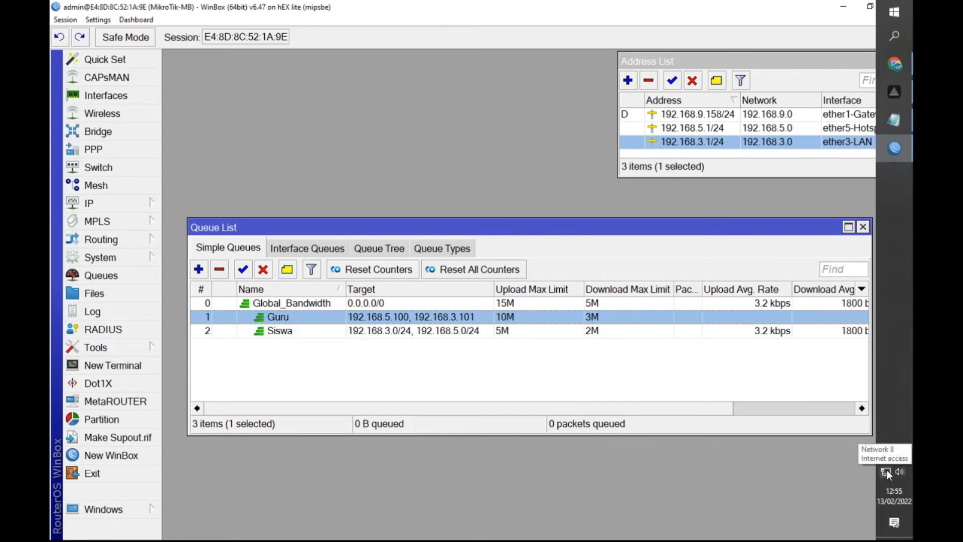
right_click(887, 472)
click(820, 501)
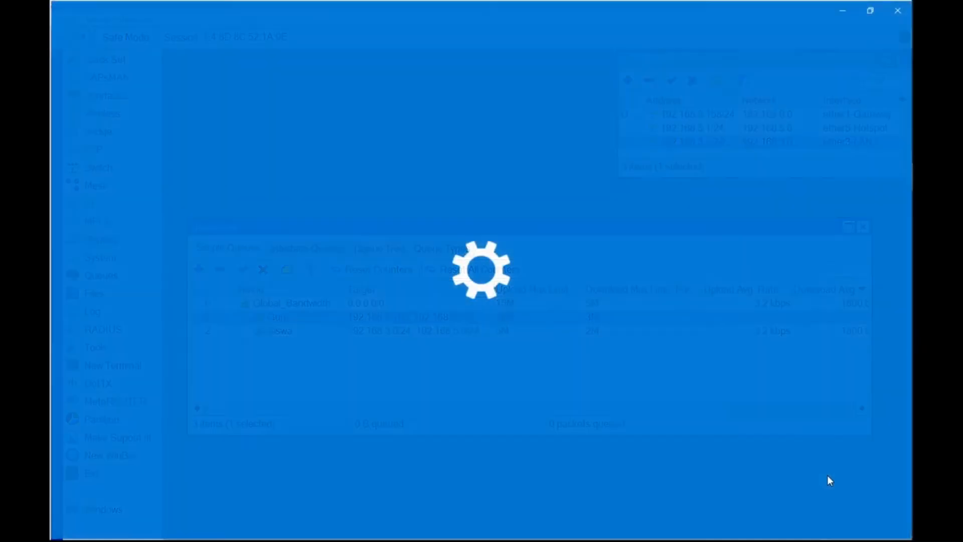
click(81, 194)
click(811, 86)
click(127, 79)
right_click(127, 79)
click(161, 190)
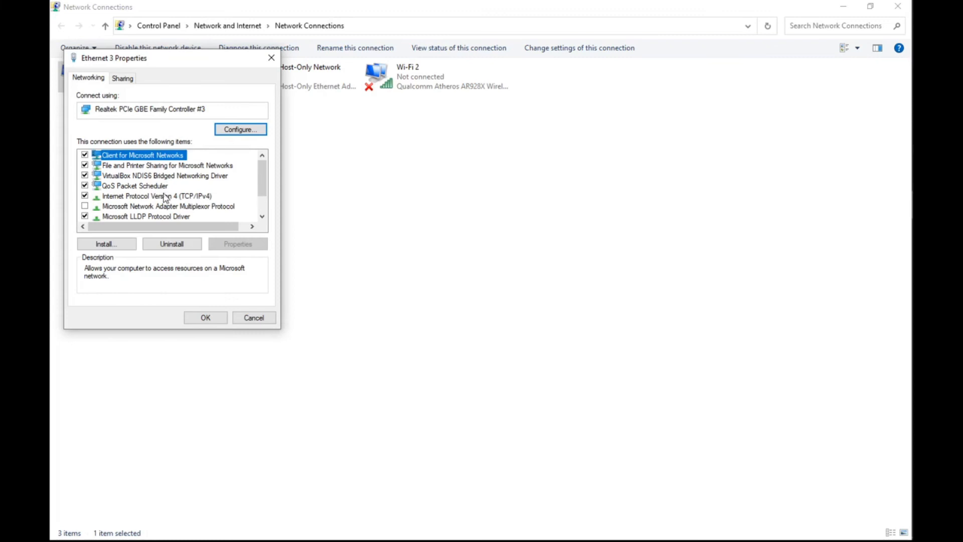
click(166, 196)
click(238, 244)
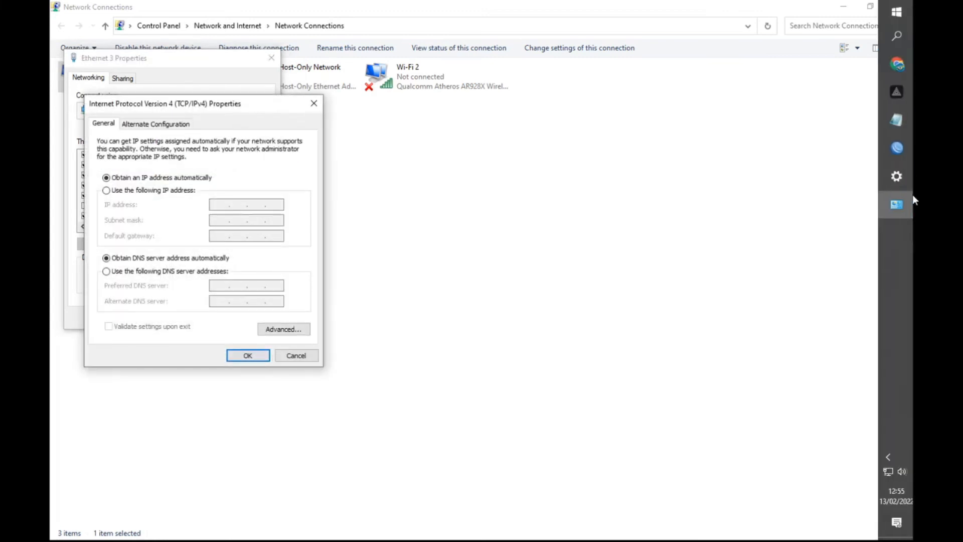
Step: Give the Ethernet 3 adapter the static IP address 192.168.3.101 with subnet mask 255.255.255.0, checking it against the Guru queue's targets in WinBox
click(898, 149)
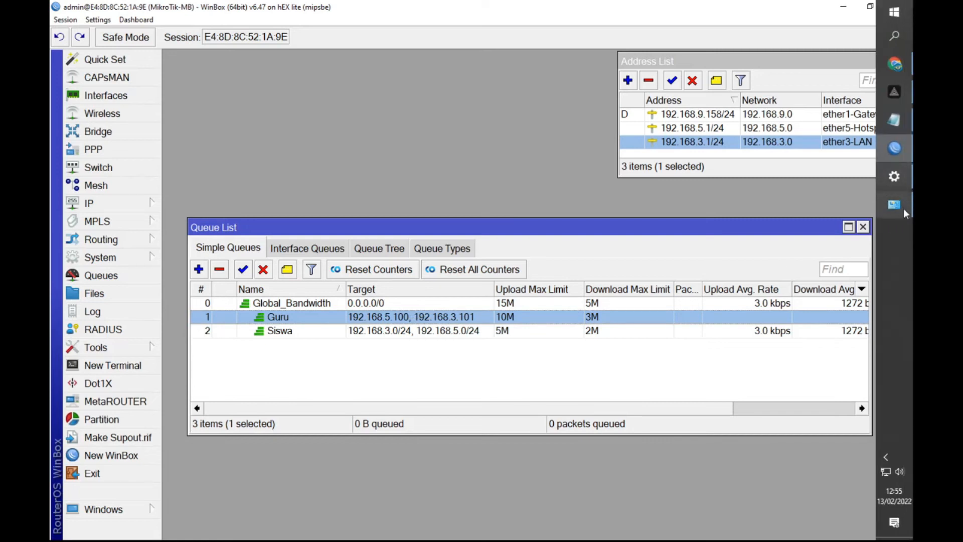
click(894, 204)
click(173, 191)
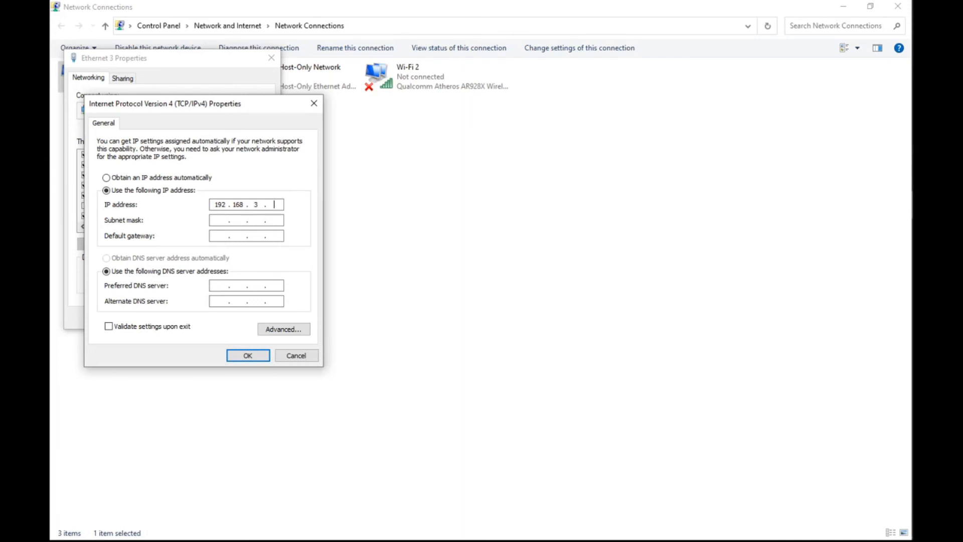
mouse_move(913, 110)
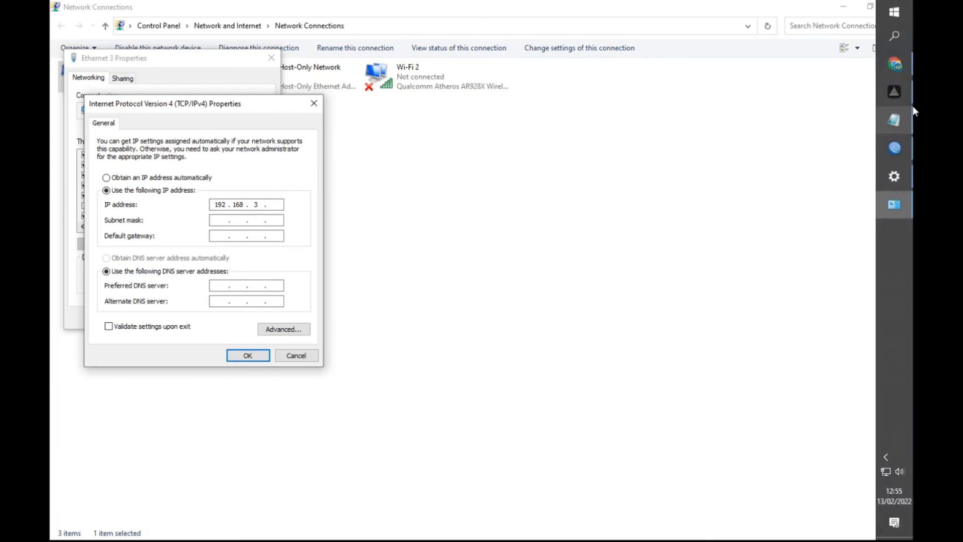
click(896, 141)
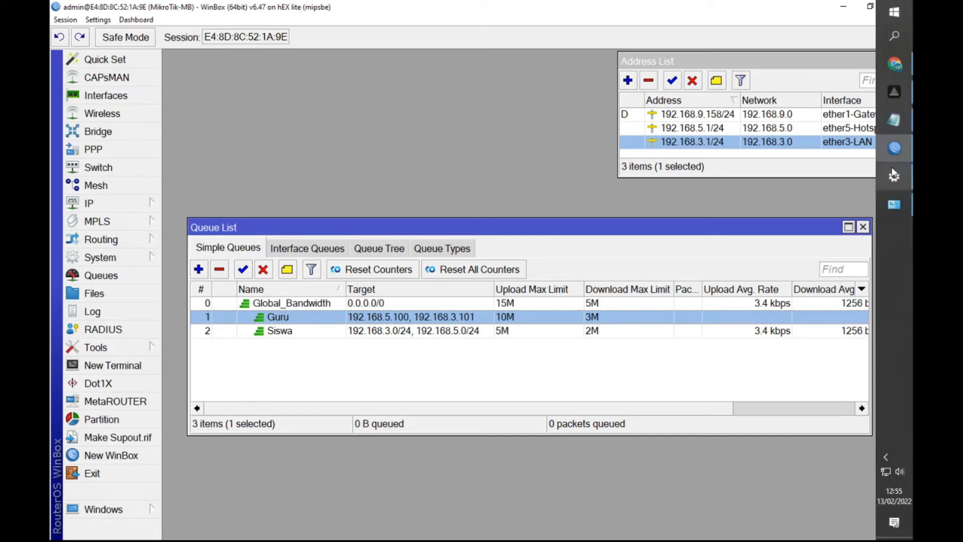
click(897, 203)
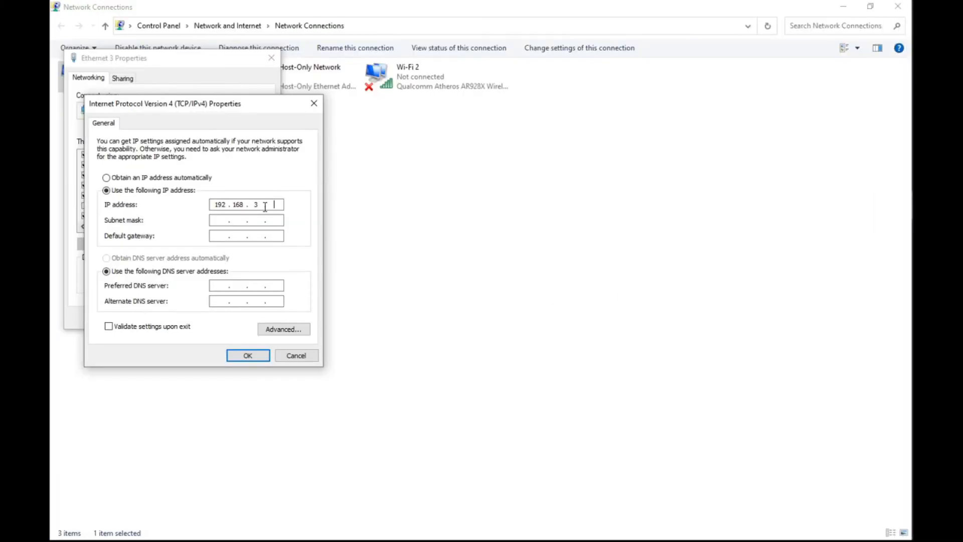
click(221, 222)
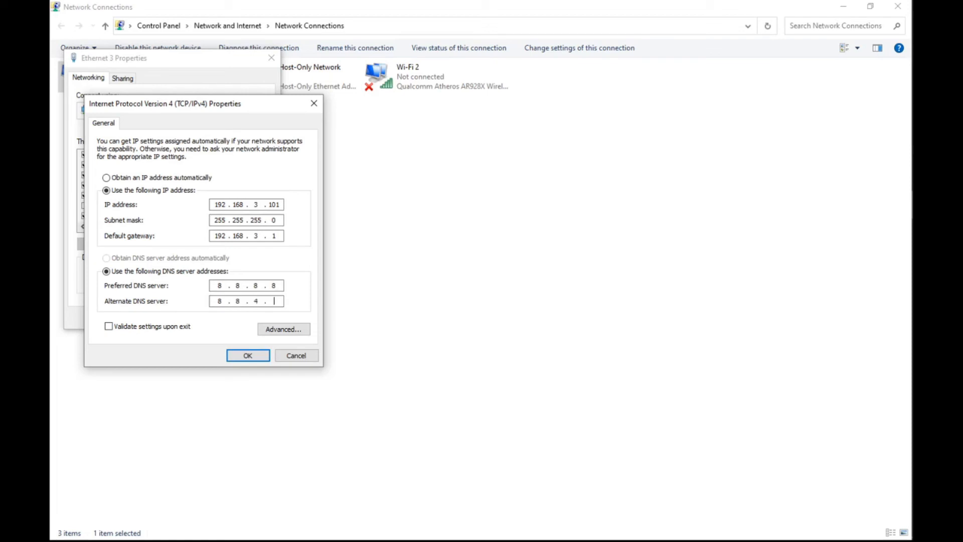
Step: Save the IPv4 settings of the Ethernet 3 adapter, then restart the adapter by disabling and re-enabling it
click(234, 356)
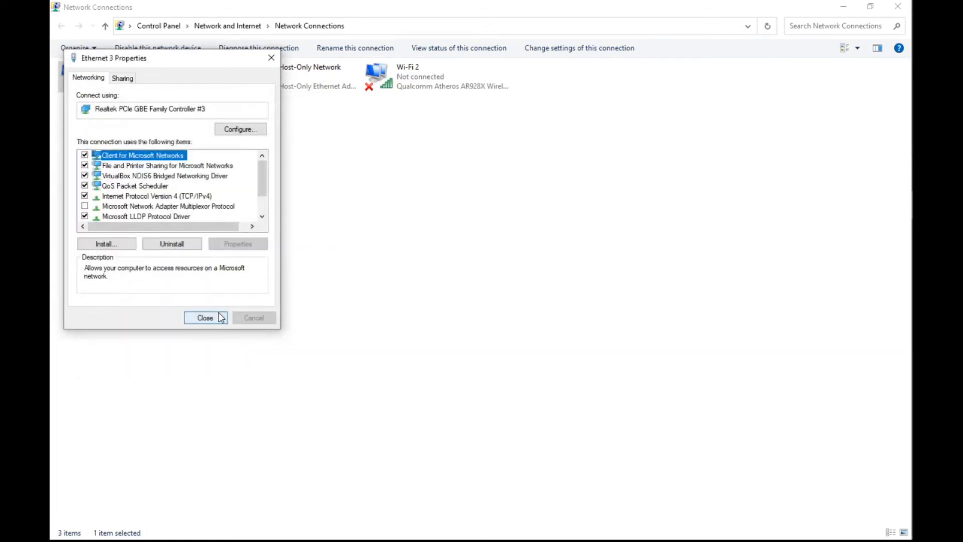
click(216, 318)
right_click(134, 83)
click(150, 91)
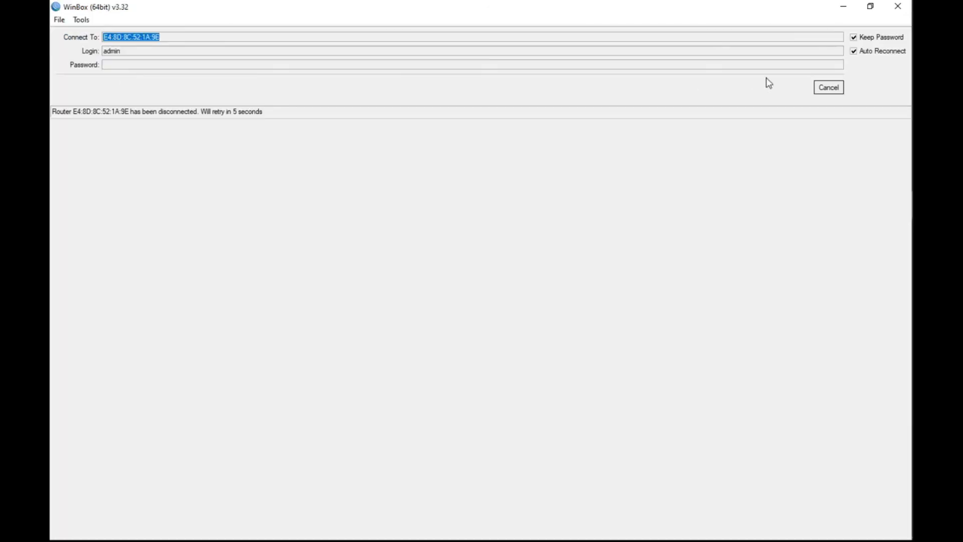
click(828, 88)
mouse_move(907, 155)
click(897, 175)
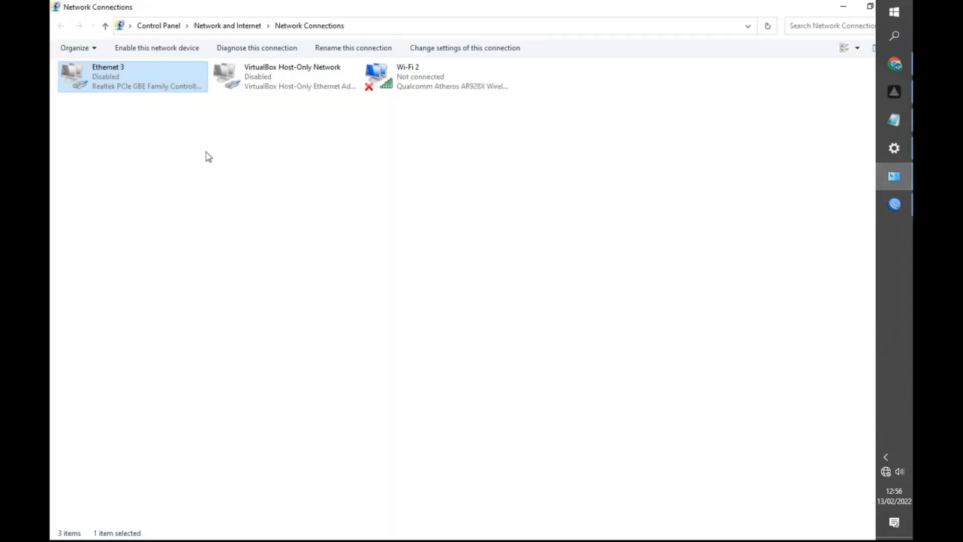
right_click(126, 77)
click(157, 86)
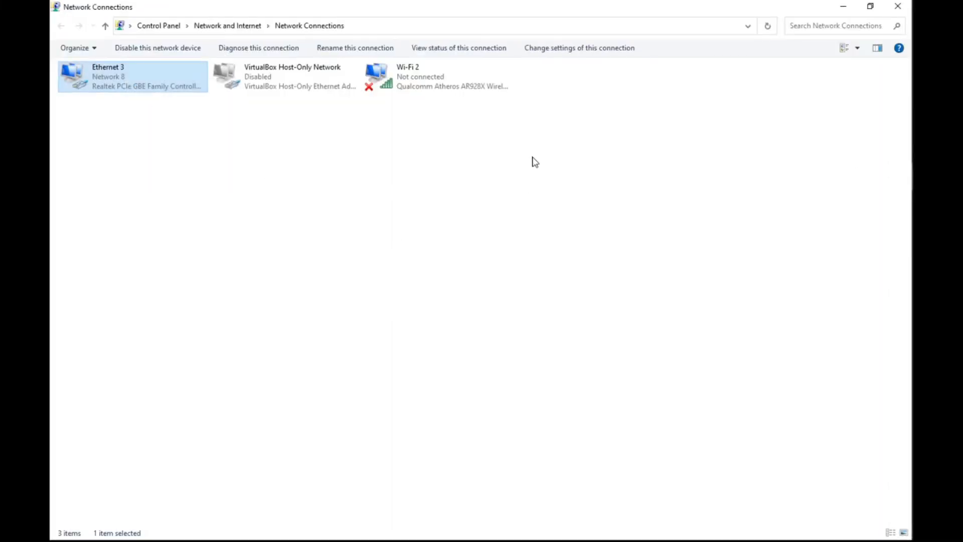
Step: Return to the WinBox login window, refresh the neighbor list, select the MikroTik-MB router, and allow winbox64 through the Windows firewall
click(843, 7)
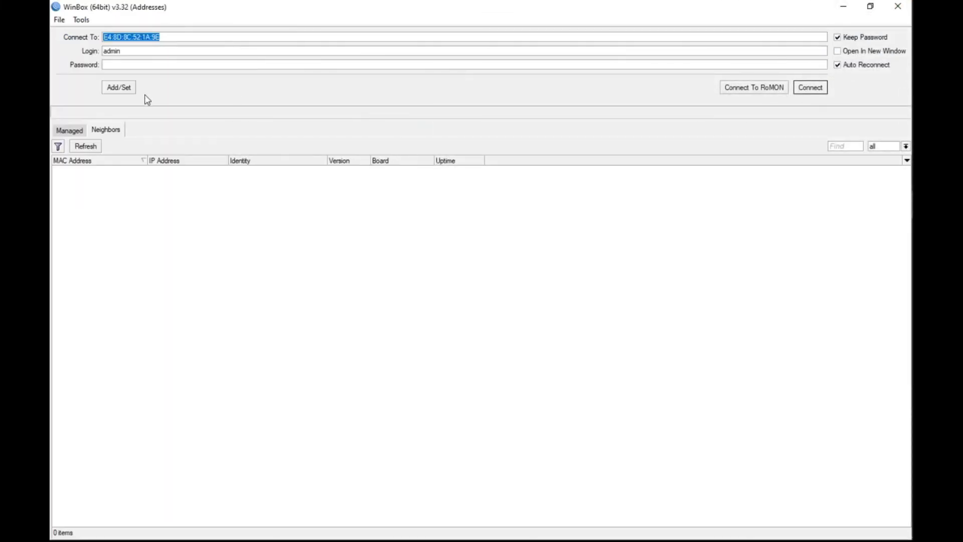
click(93, 150)
click(80, 171)
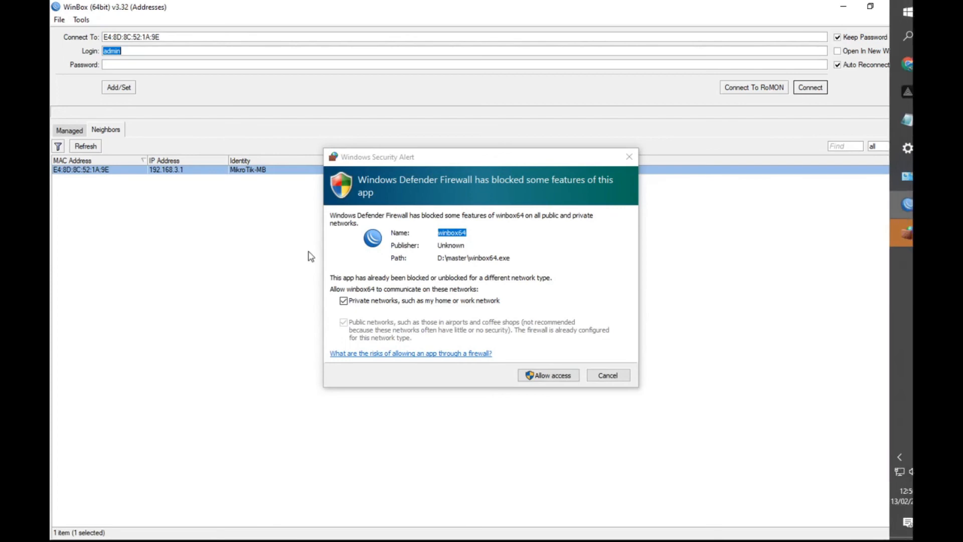
click(550, 376)
Step: Log in to the selected MikroTik-MB router as admin, entering the account password
click(811, 90)
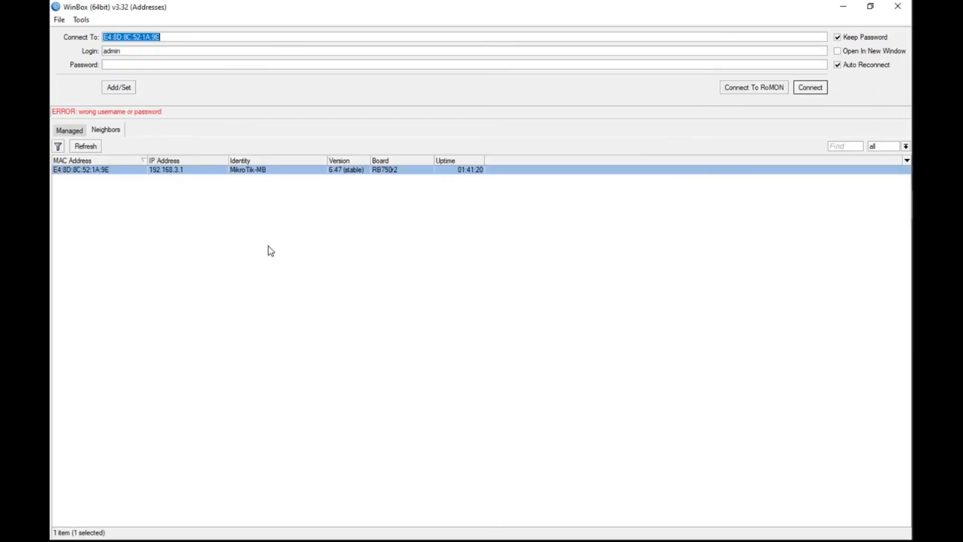
click(124, 66)
text(**)
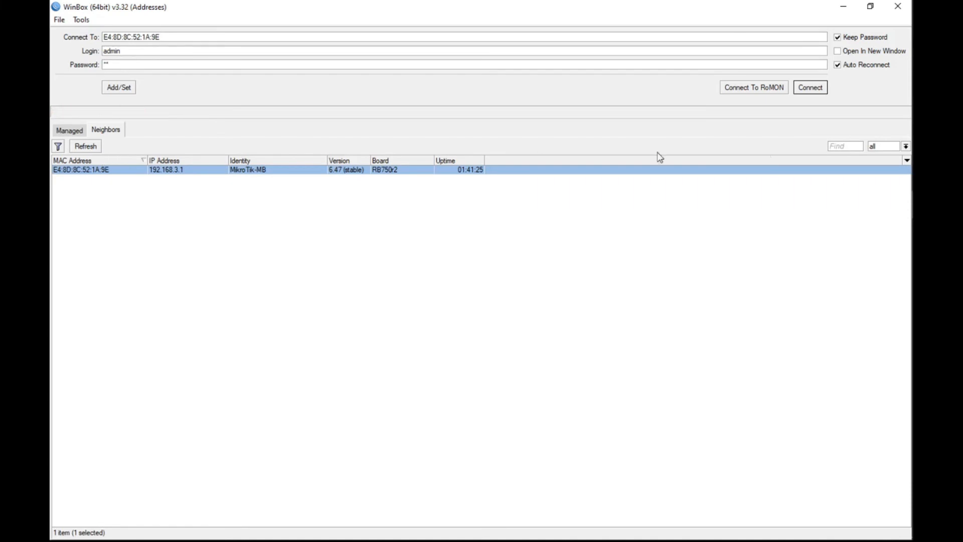
click(810, 92)
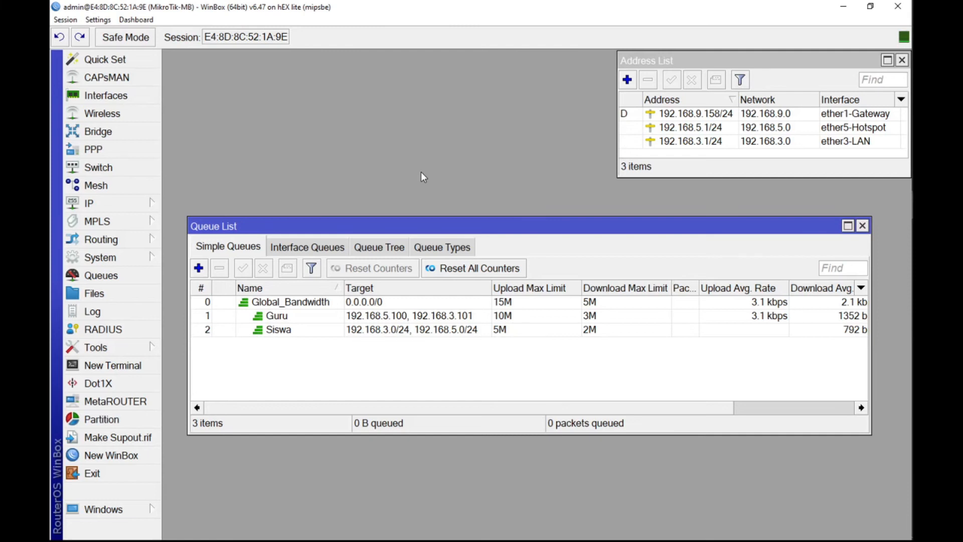
Step: Switch to the Chrome browser and open YouTube
mouse_move(890, 61)
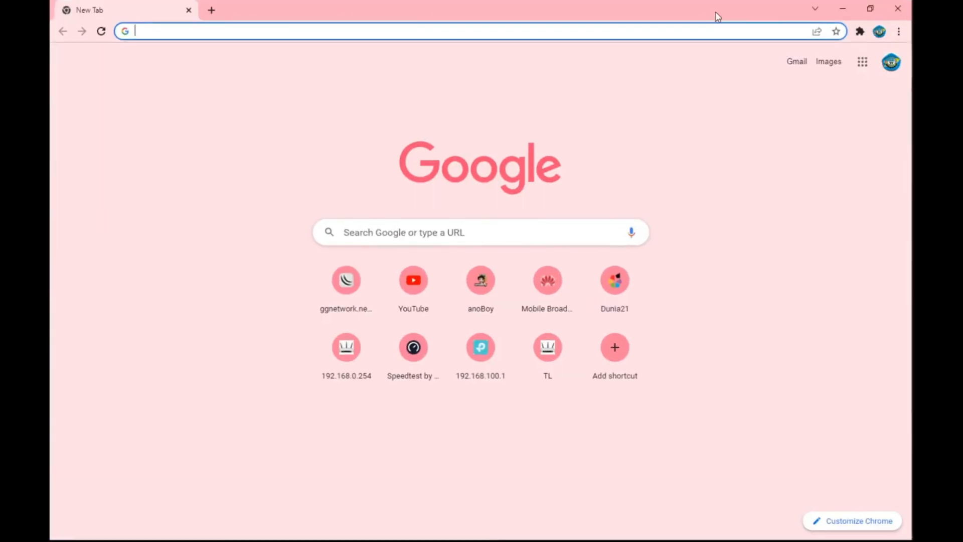
click(434, 302)
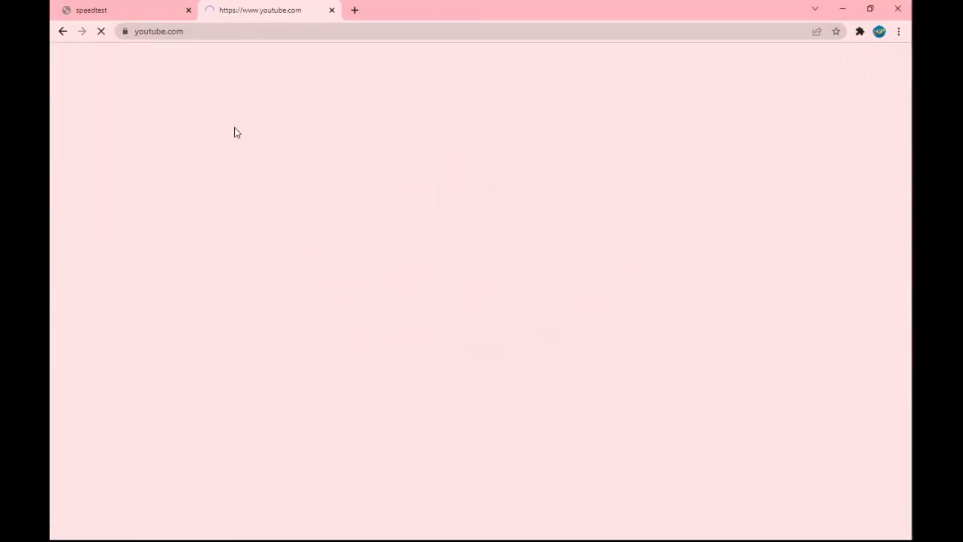
click(118, 9)
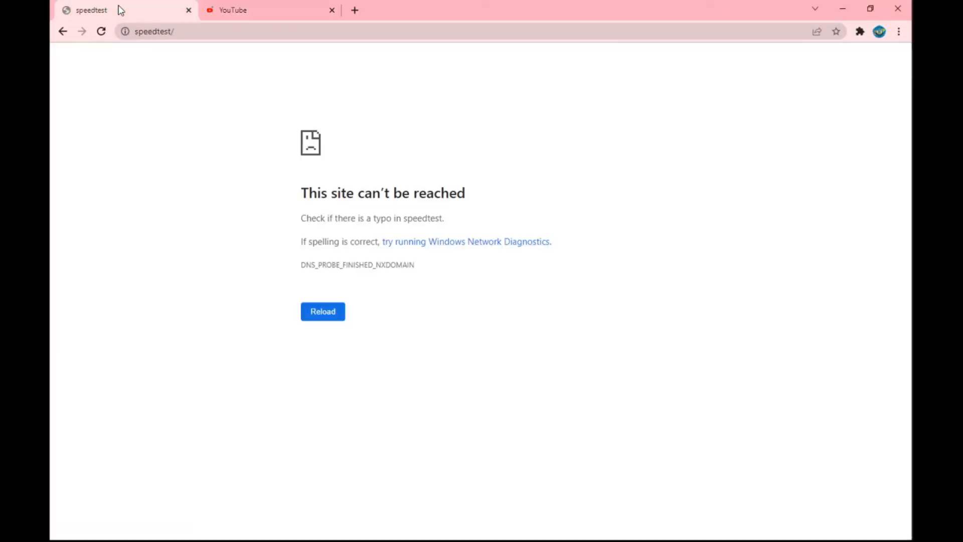
click(198, 32)
click(197, 32)
key(BackSpace)
key(BackSpace)
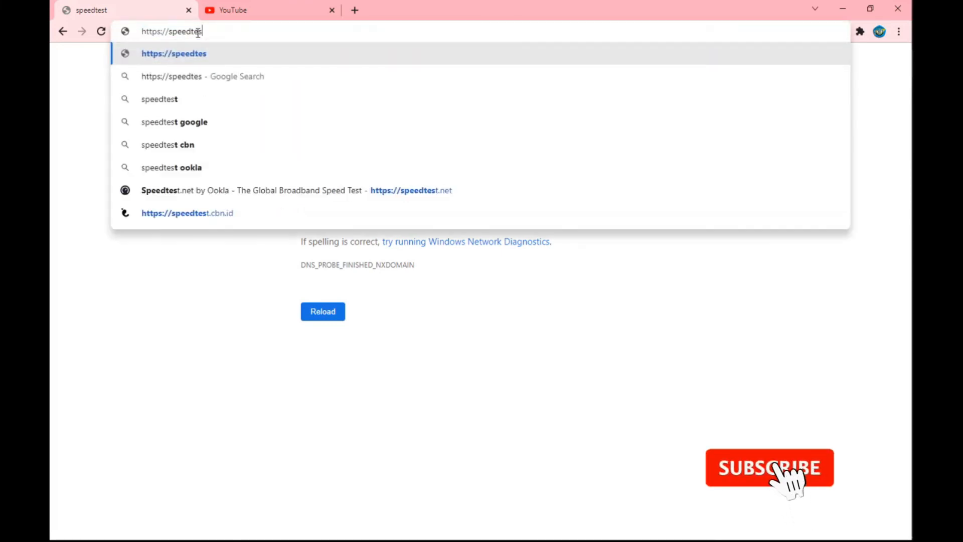
key(Escape)
Step: Return to the YouTube tab, open YouTube Studio, and go back to the YouTube home page
click(235, 11)
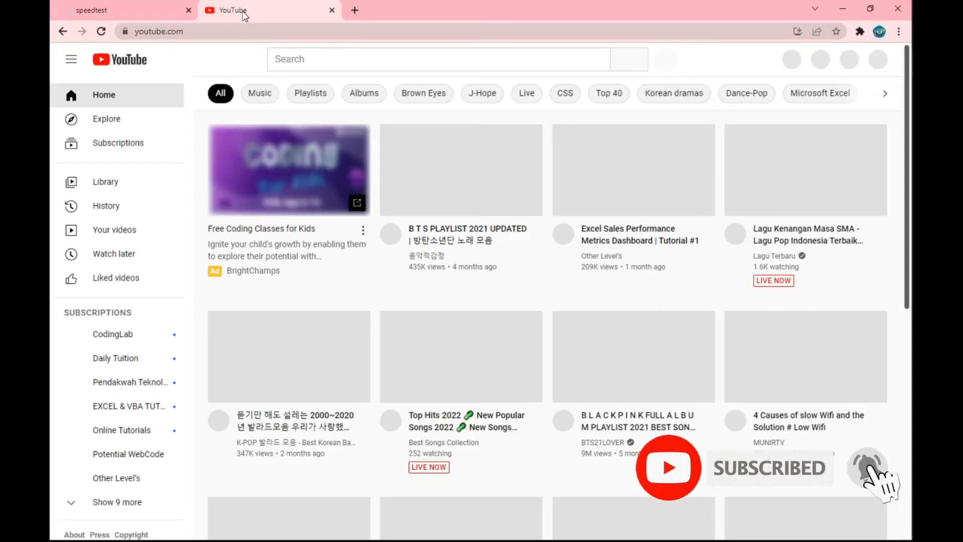
scroll(478, 240, down, 2)
scroll(447, 241, up, 2)
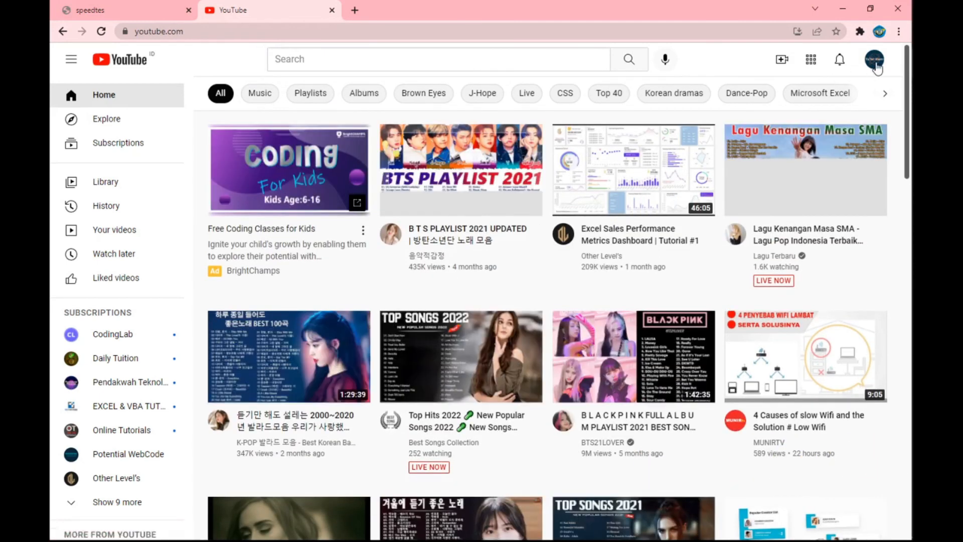
click(874, 61)
click(775, 185)
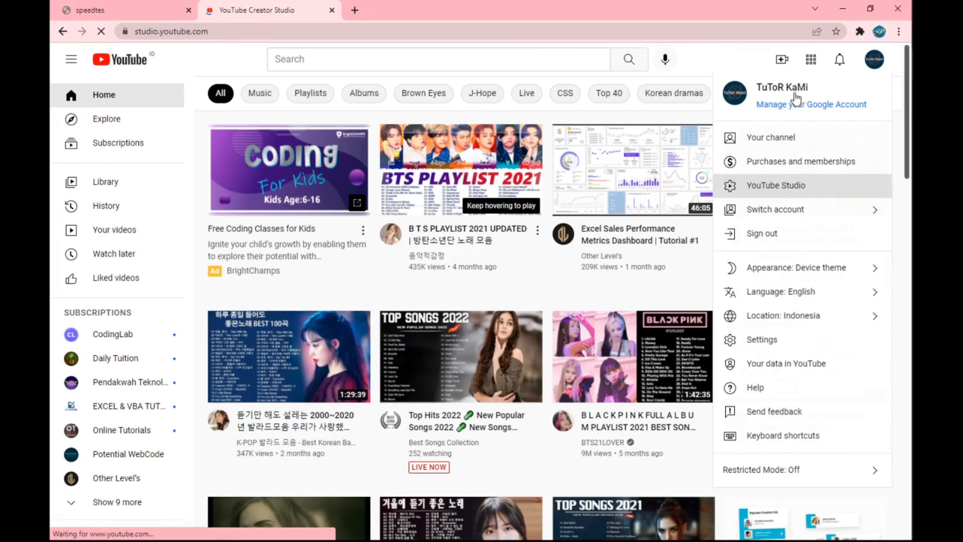
click(64, 38)
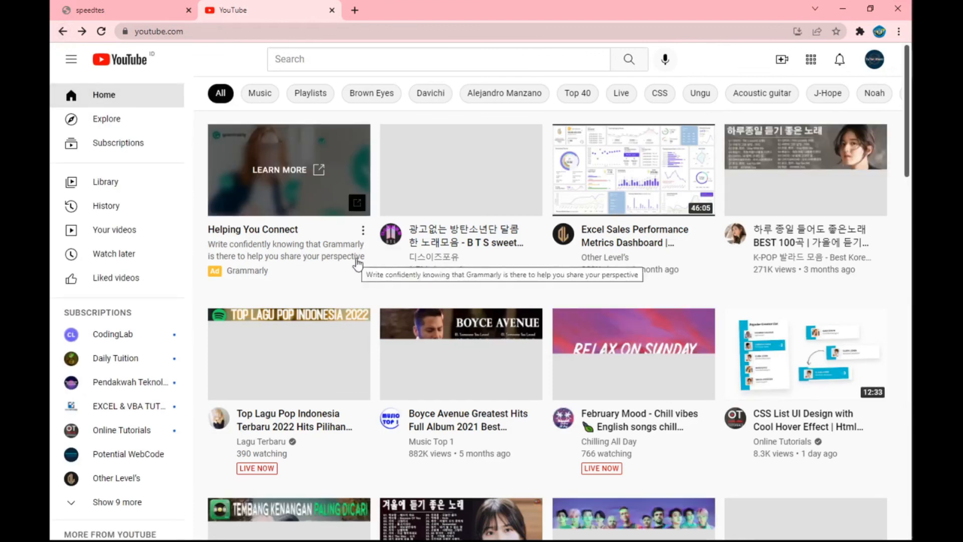
Step: Play the YouTube video 하루 종일 들어도 좋은노래 BEST 100곡 from the home page and skip its opening ad
click(767, 145)
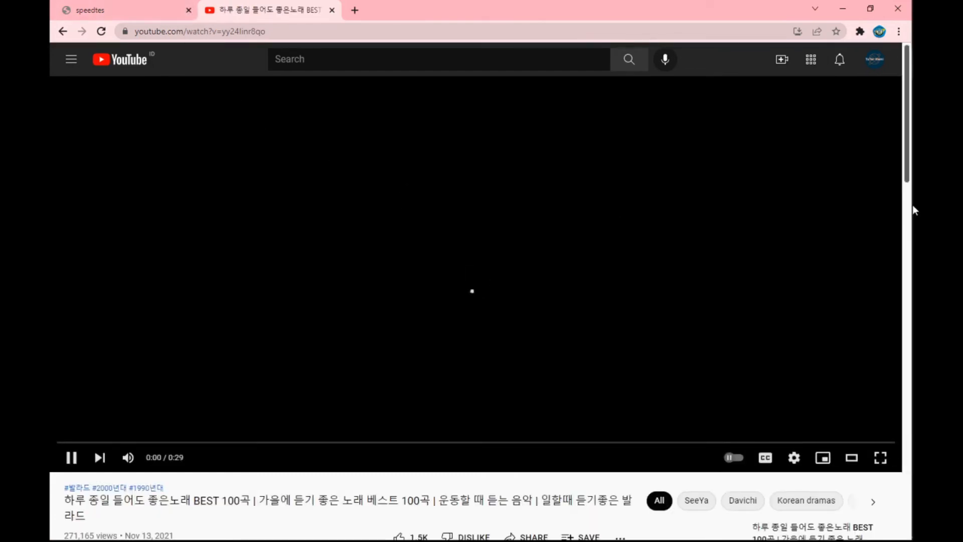
click(793, 456)
click(830, 422)
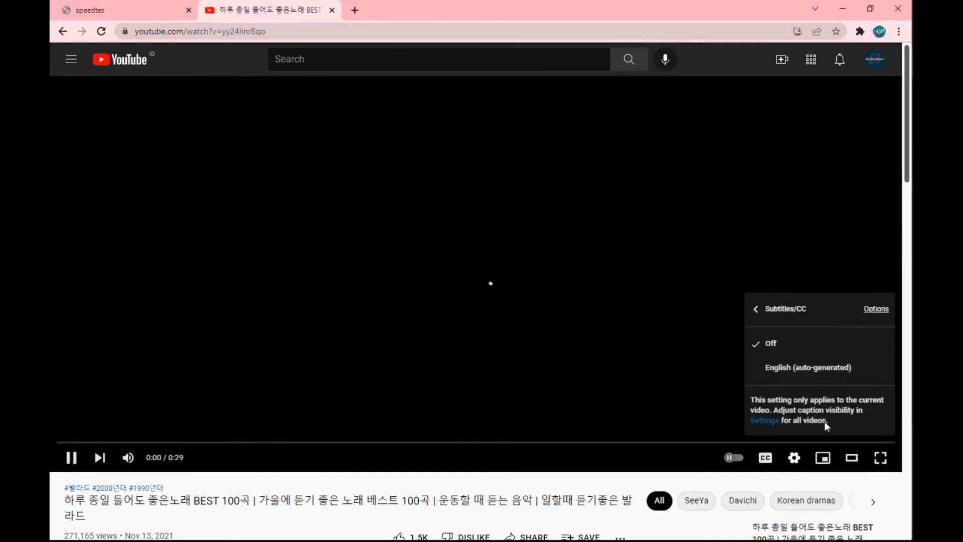
click(794, 458)
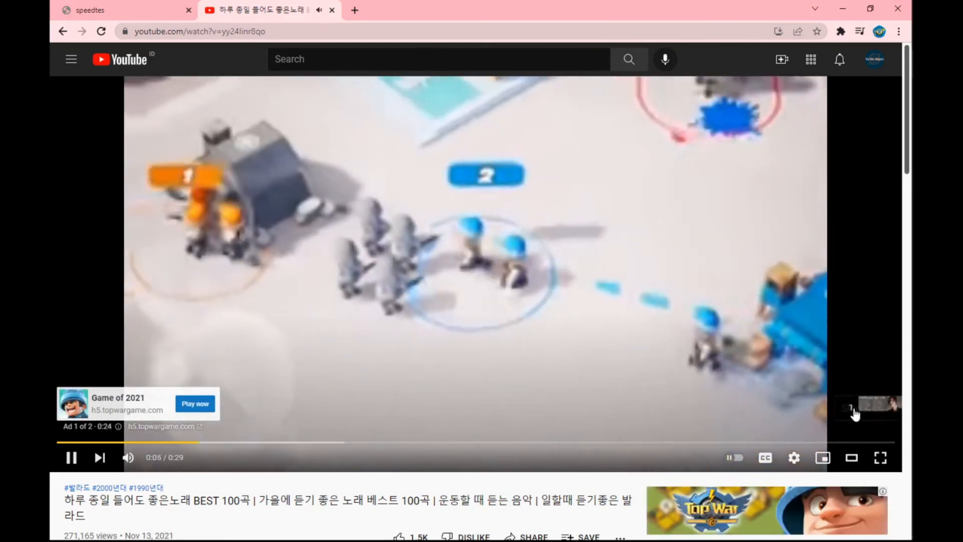
click(858, 409)
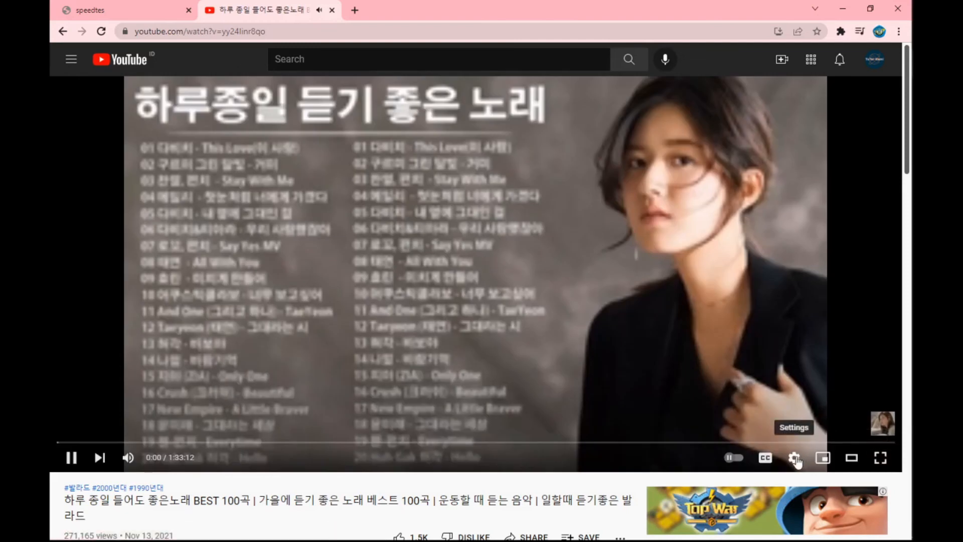
Step: Change the playing video's quality from automatic to a higher fixed resolution
click(796, 458)
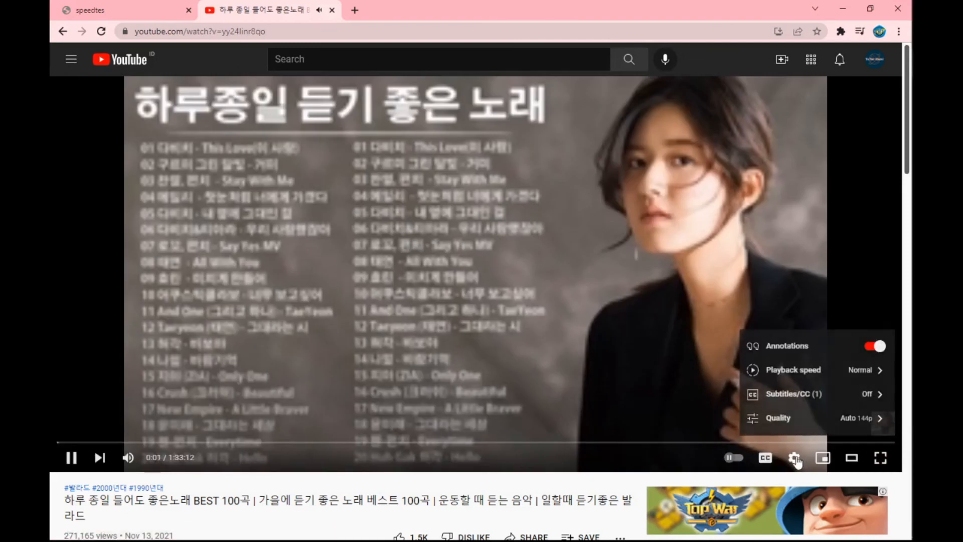
click(853, 417)
click(789, 299)
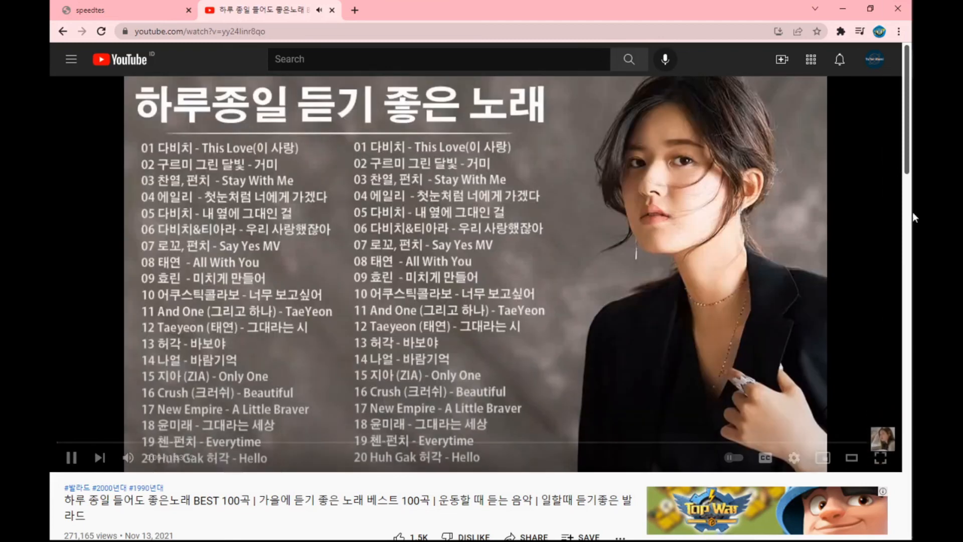
Step: Switch to WinBox and compare the live traffic rates, targets and limits of the Guru and Siswa queues
mouse_move(899, 167)
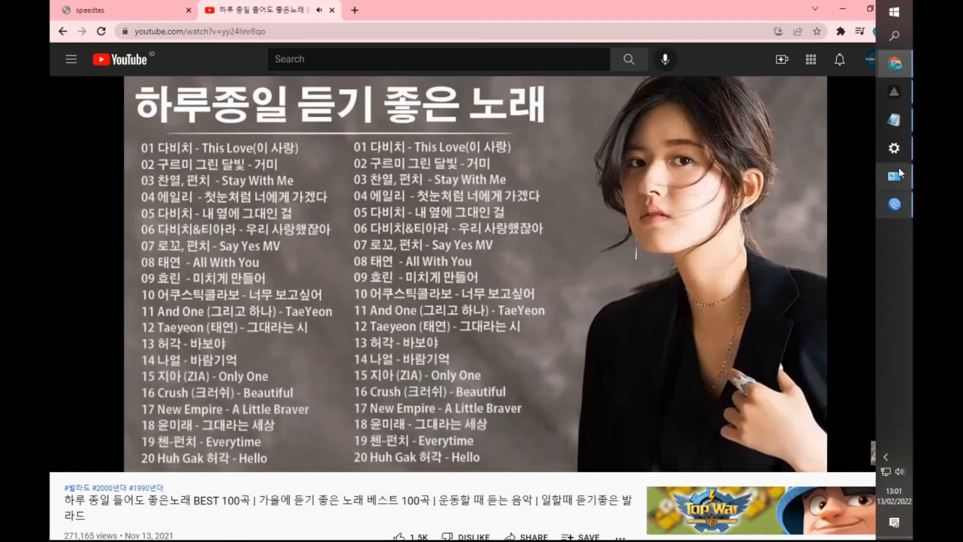
click(894, 204)
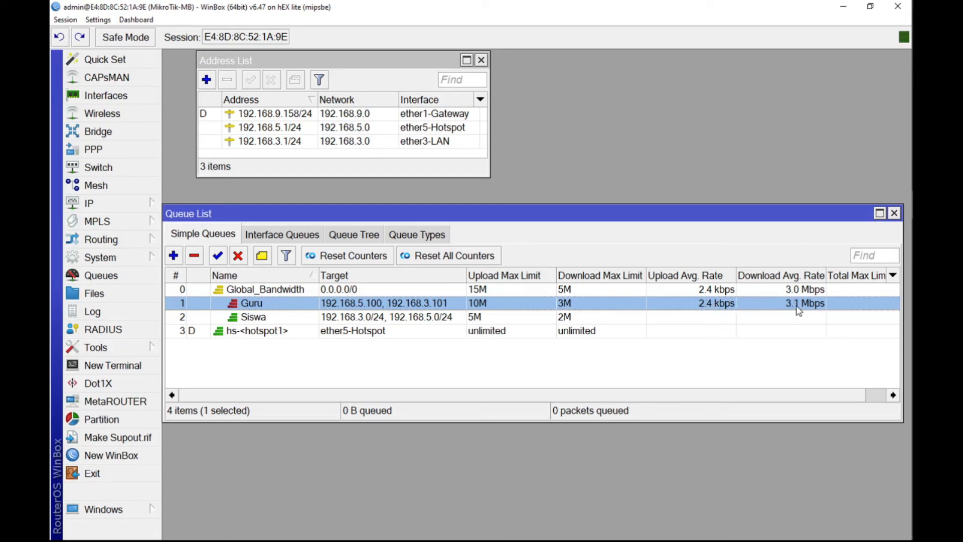
click(261, 318)
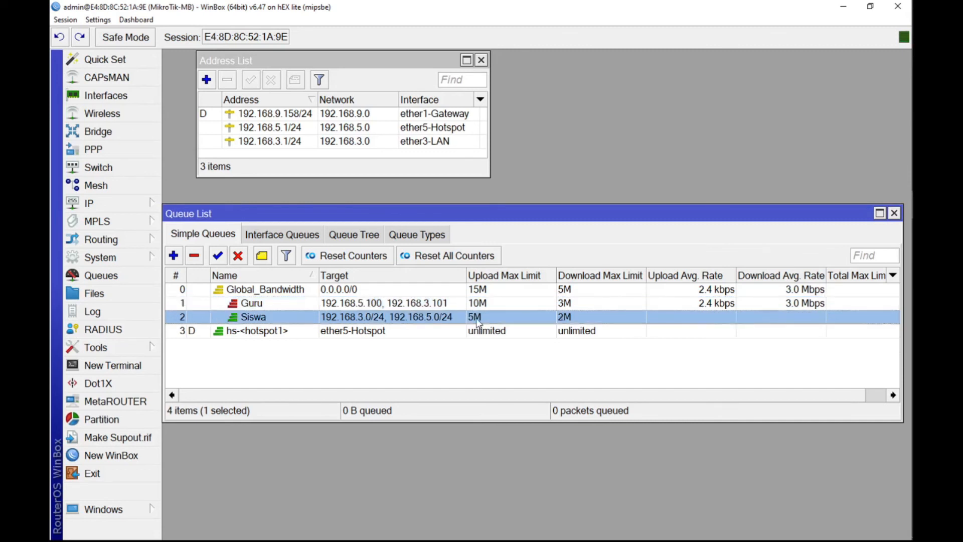
click(435, 304)
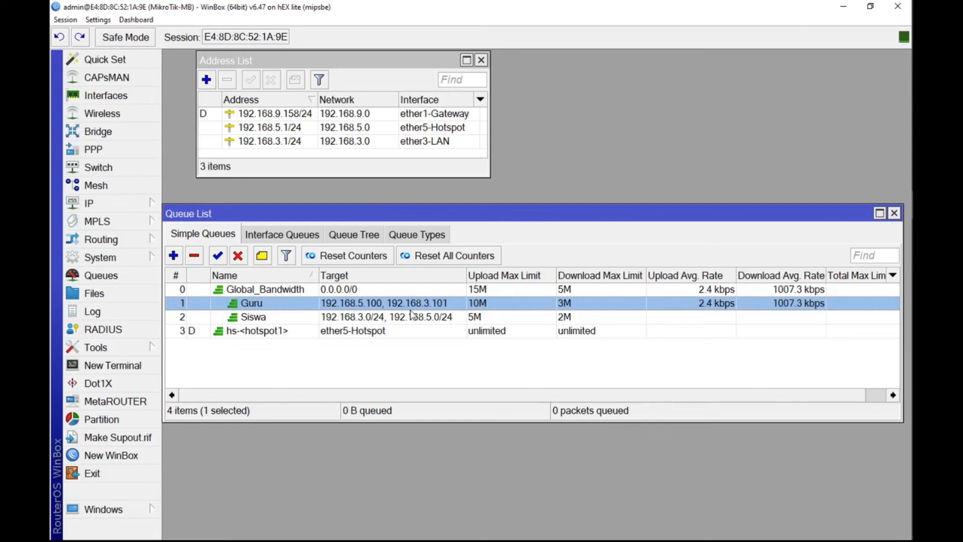
click(384, 319)
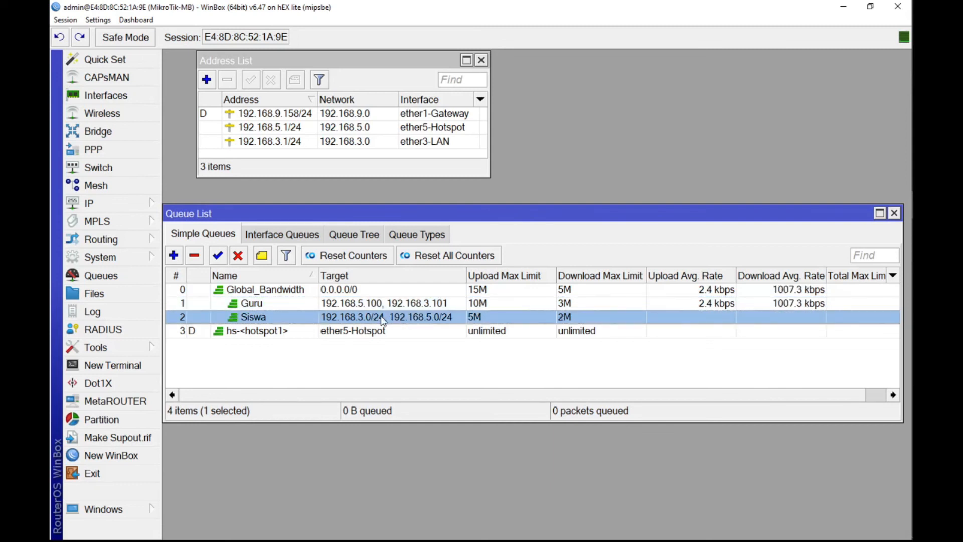
click(590, 305)
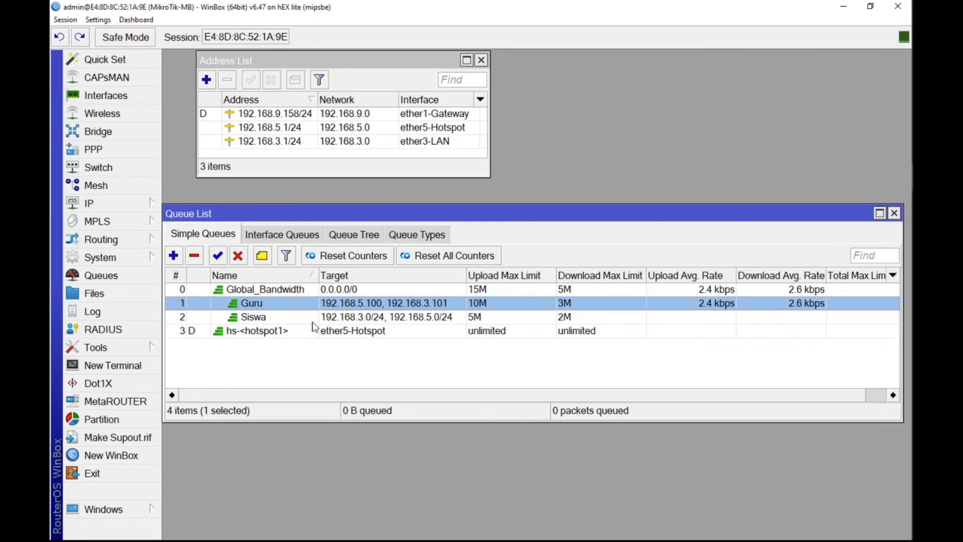
click(276, 317)
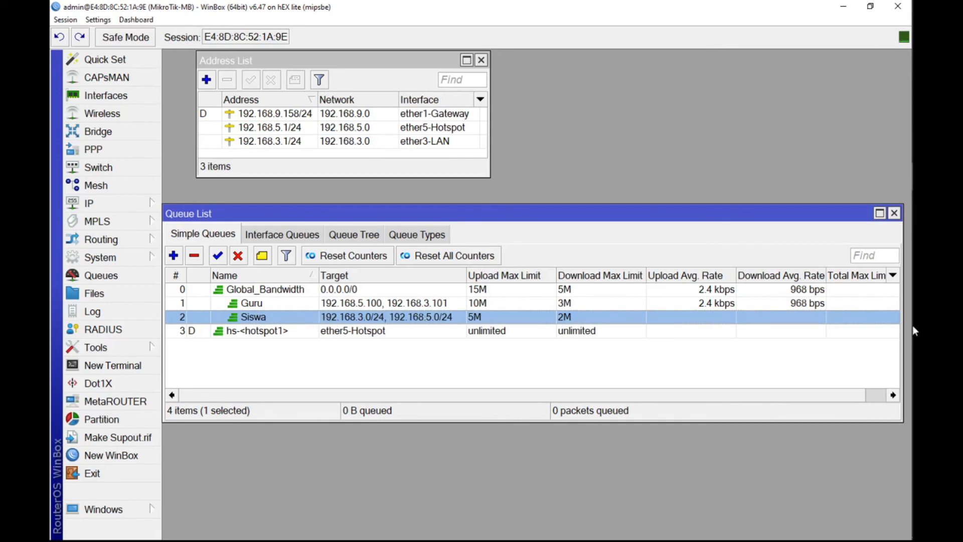
mouse_move(892, 438)
click(883, 476)
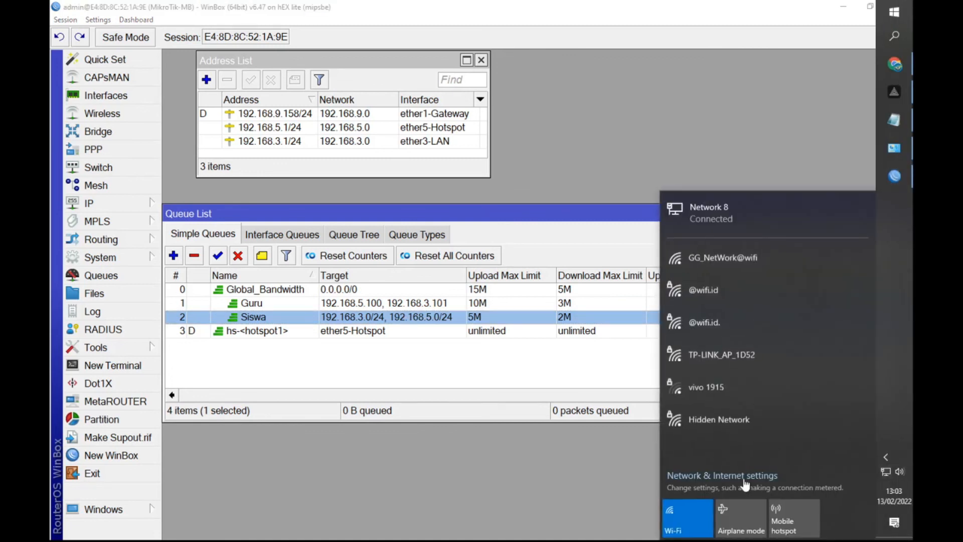
click(704, 470)
click(116, 201)
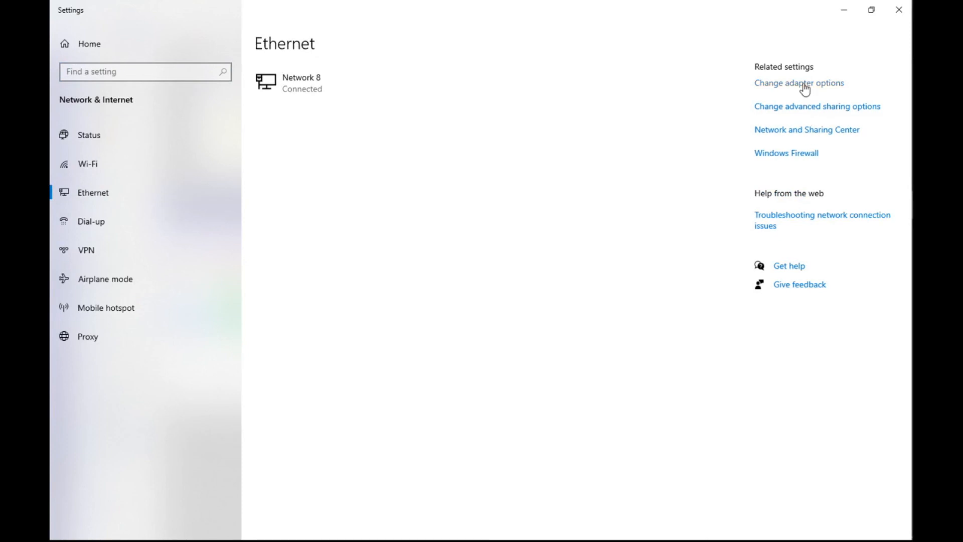
click(898, 10)
Step: Switch to the Network Connections window and open the Internet Protocol Version 4 (TCP/IPv4) properties of the Ethernet 3 adapter
mouse_move(908, 205)
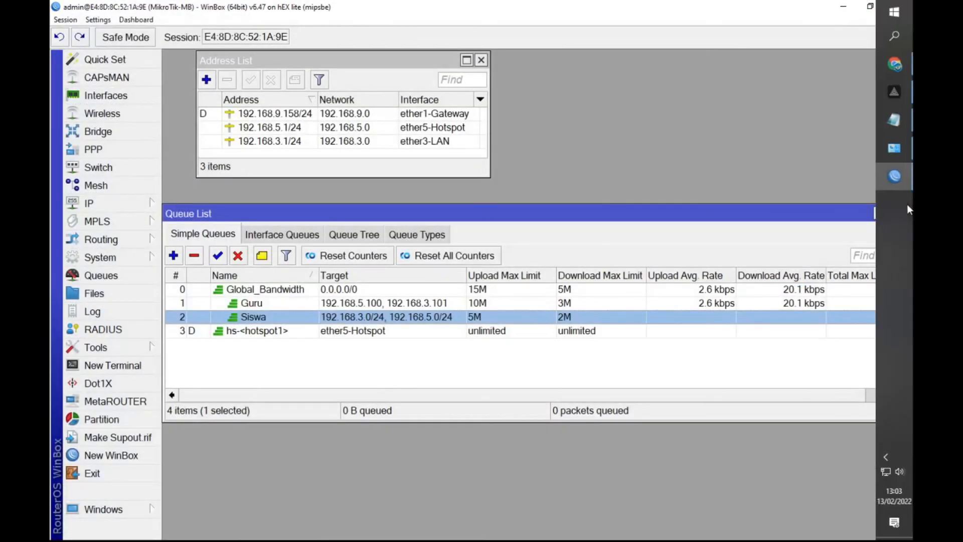
click(899, 142)
right_click(101, 75)
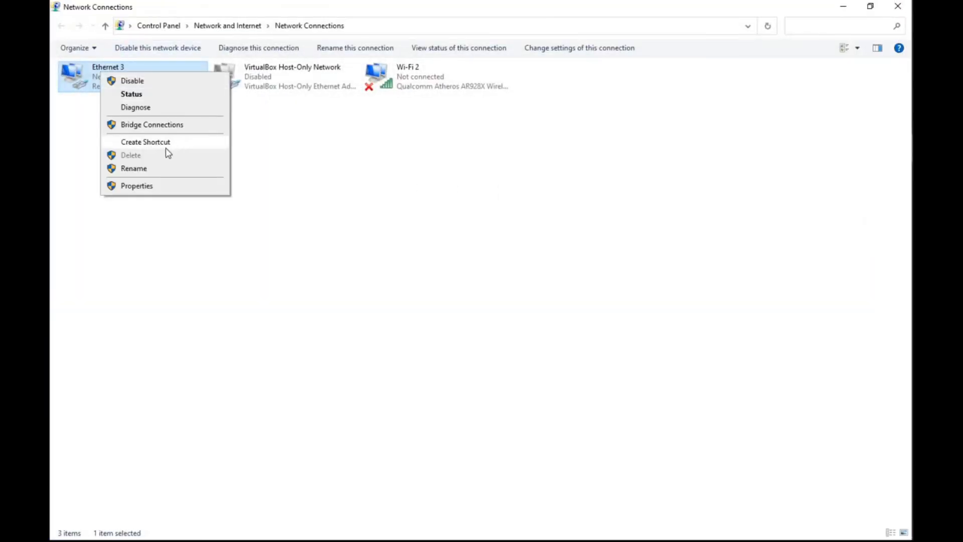
click(141, 186)
double_click(181, 194)
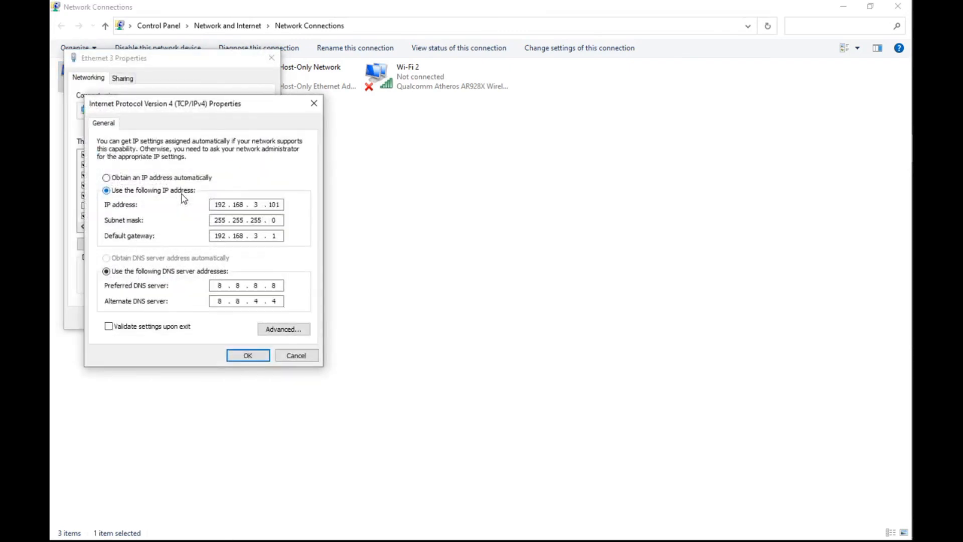
Step: Set the Ethernet 3 adapter to obtain its IP address and DNS server address automatically, and apply the adapter properties
click(171, 177)
click(156, 260)
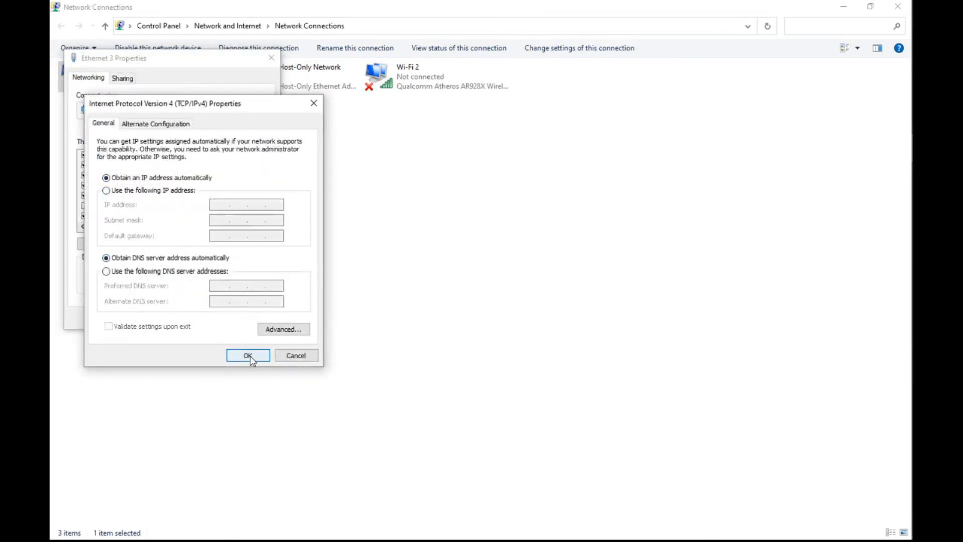
click(249, 356)
key(Return)
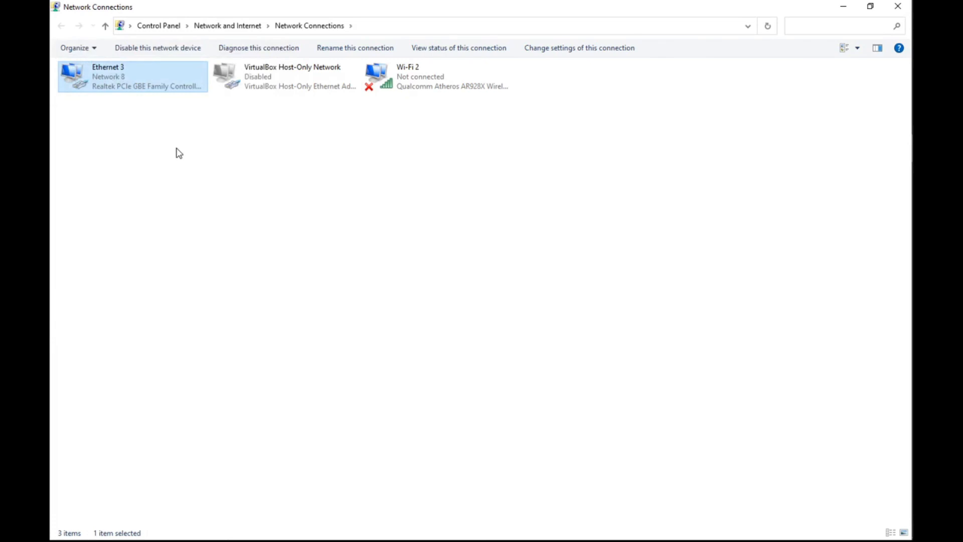
Step: Check the Ethernet 3 adapter's network connection details for its assigned IPv4 address, then close the details, status and Network Connections windows
right_click(119, 75)
click(172, 96)
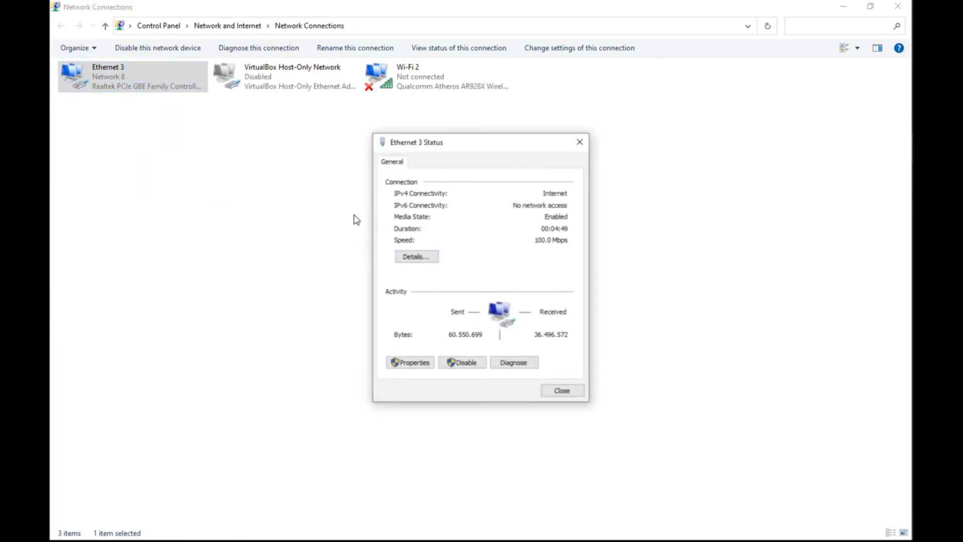
click(417, 256)
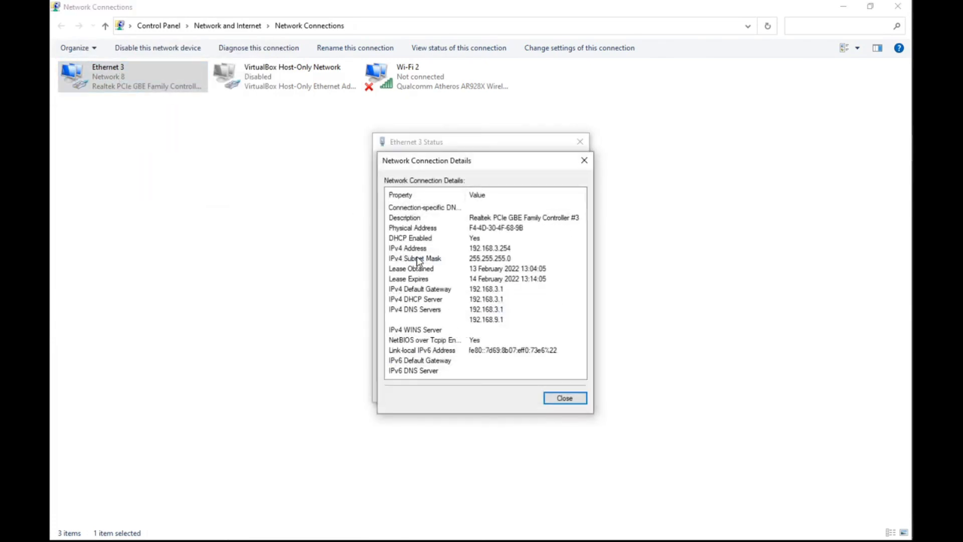
click(584, 160)
click(580, 141)
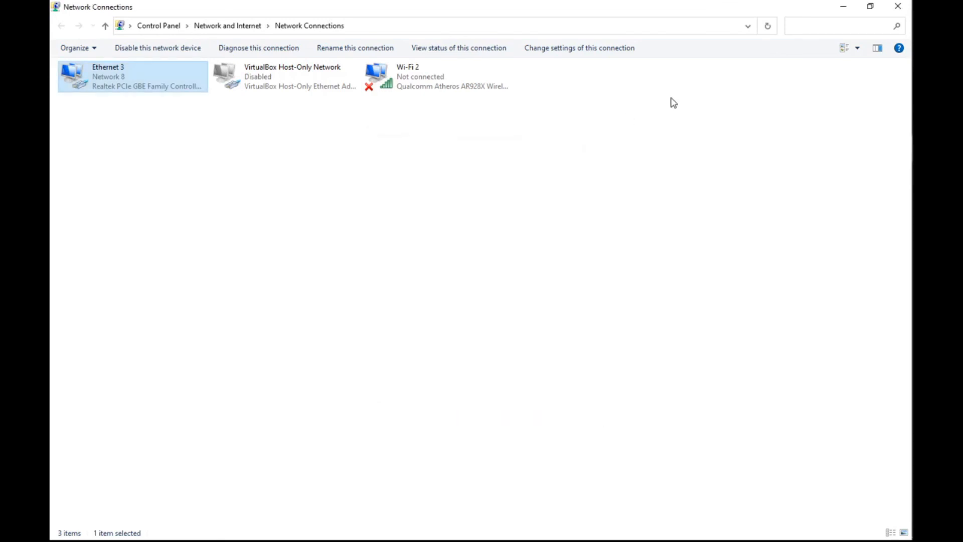
click(897, 7)
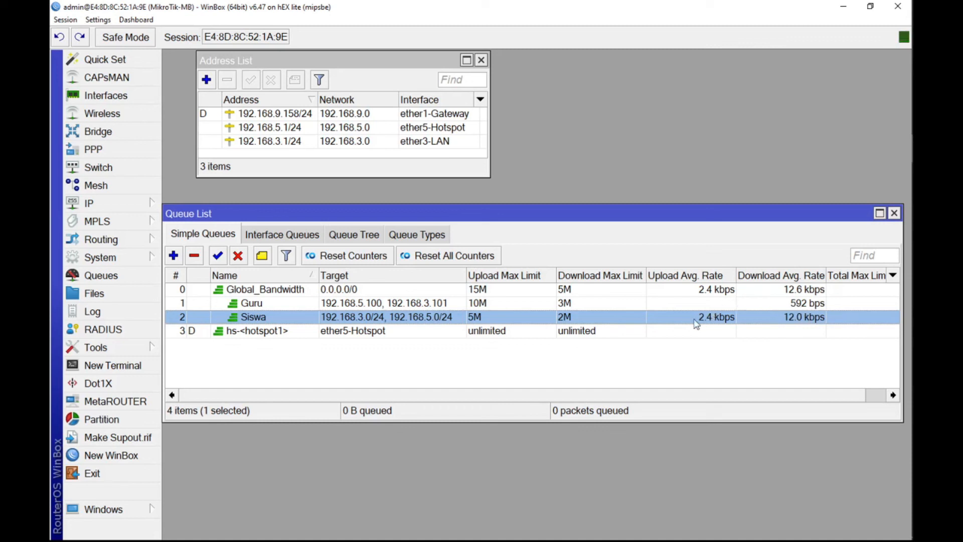
Step: Switch to Chrome, open YouTube, play the video 하루 종일 들어도 좋은노래 BEST 100곡 and skip its opening ad
mouse_move(912, 101)
click(898, 63)
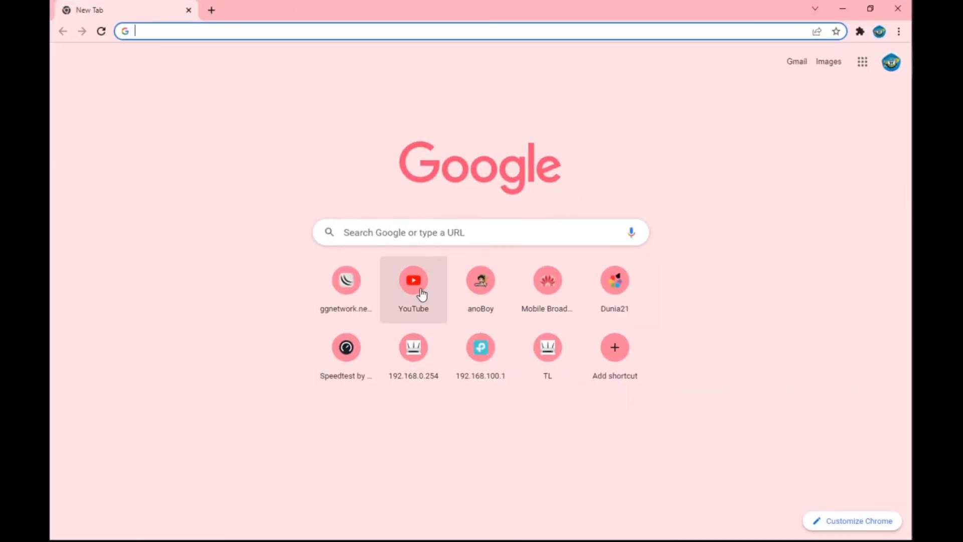
click(421, 295)
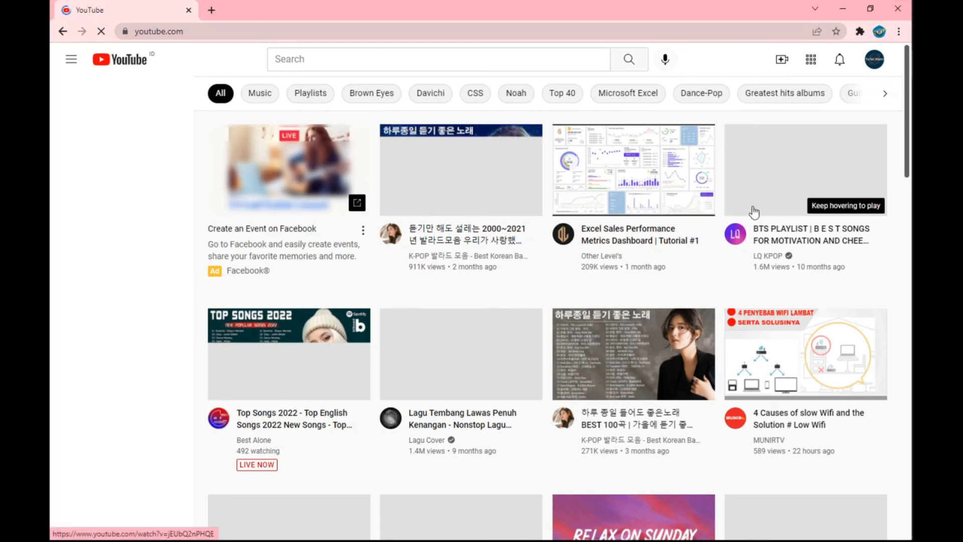
click(646, 357)
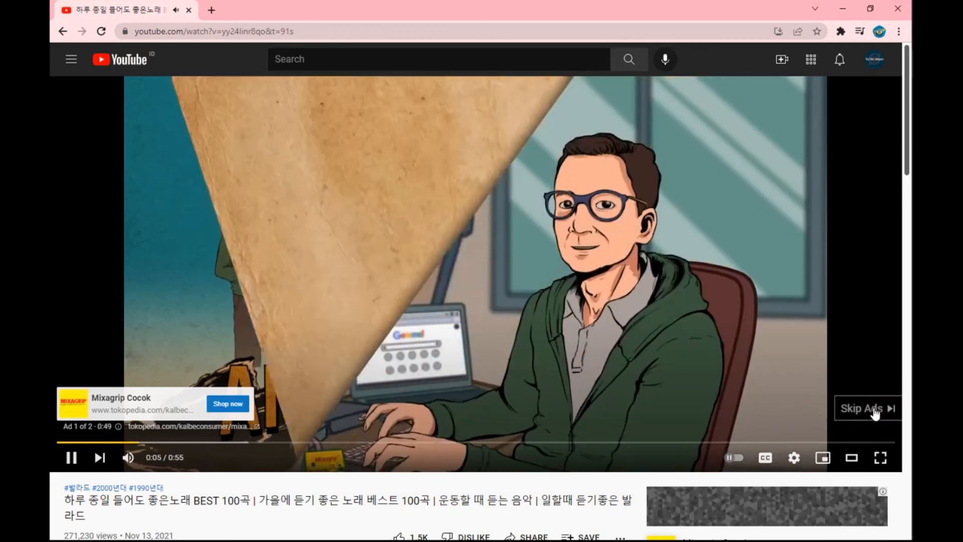
click(875, 408)
Step: Change the playing video's quality from automatic to a fixed resolution
click(794, 457)
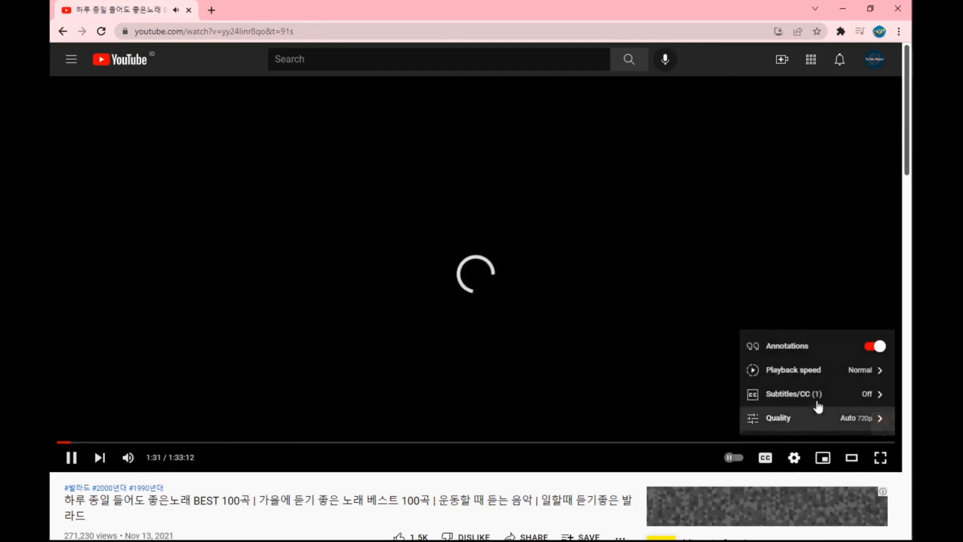
click(859, 416)
click(788, 298)
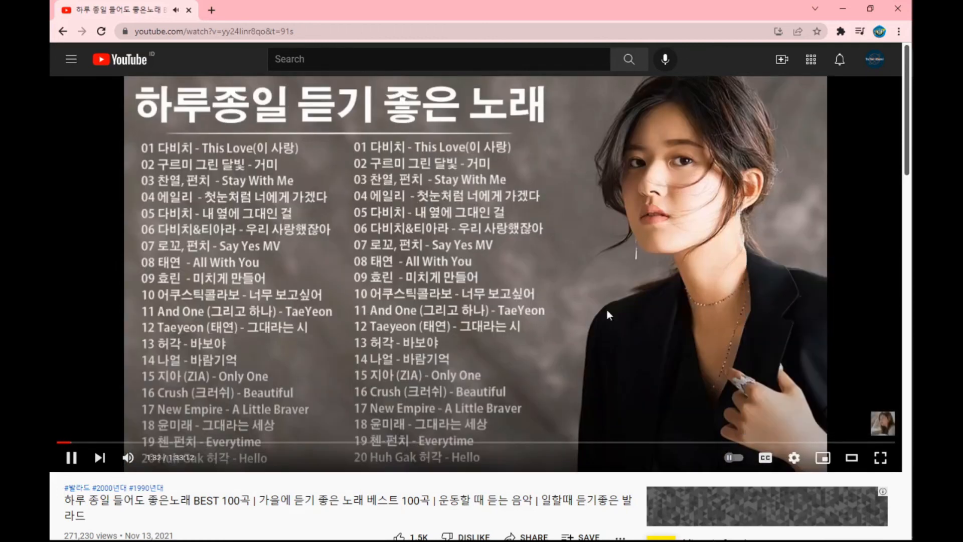
Step: Switch to WinBox and compare the live download rates of the Siswa and Guru queues with their maximum limits
click(903, 146)
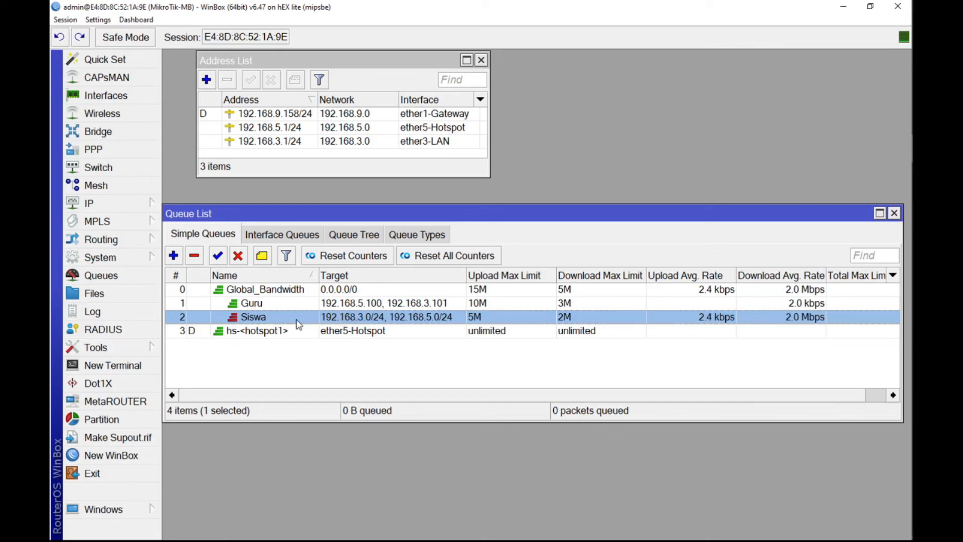
click(331, 304)
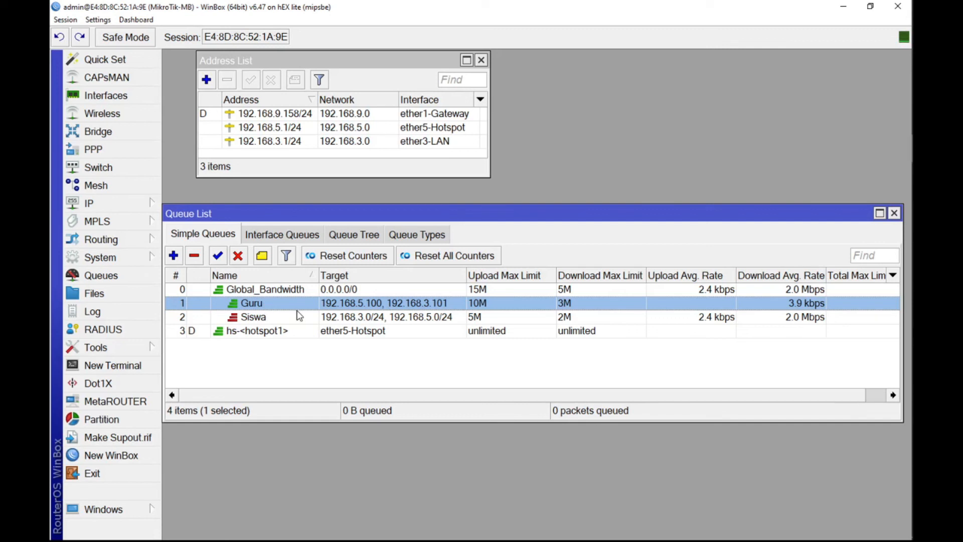
click(345, 320)
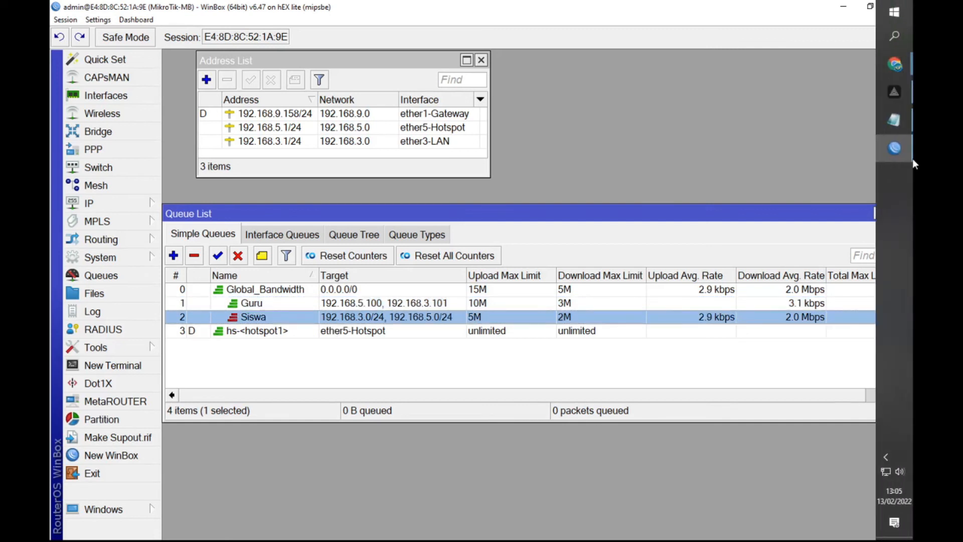
mouse_move(895, 66)
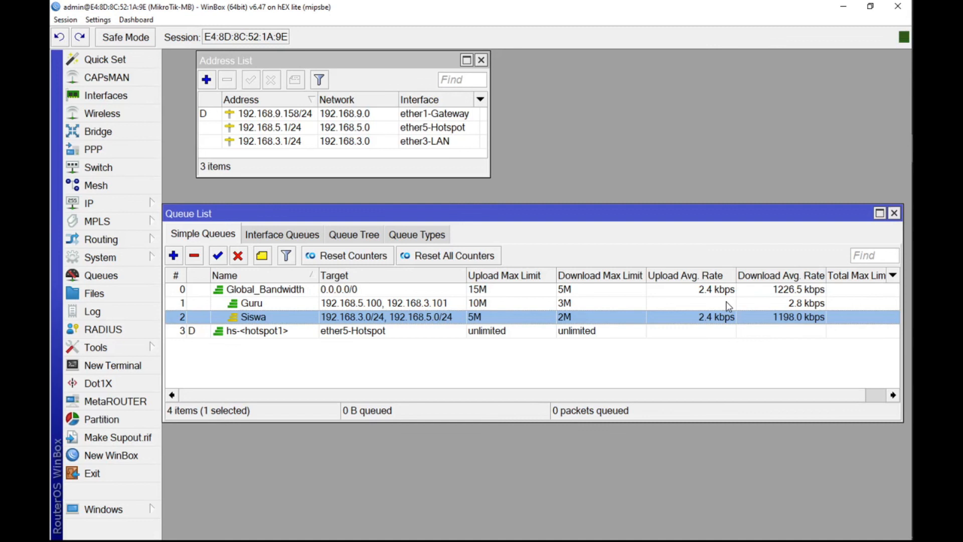
Step: Remove the dynamic hs-<hotspot1> queue from the simple queues
click(359, 333)
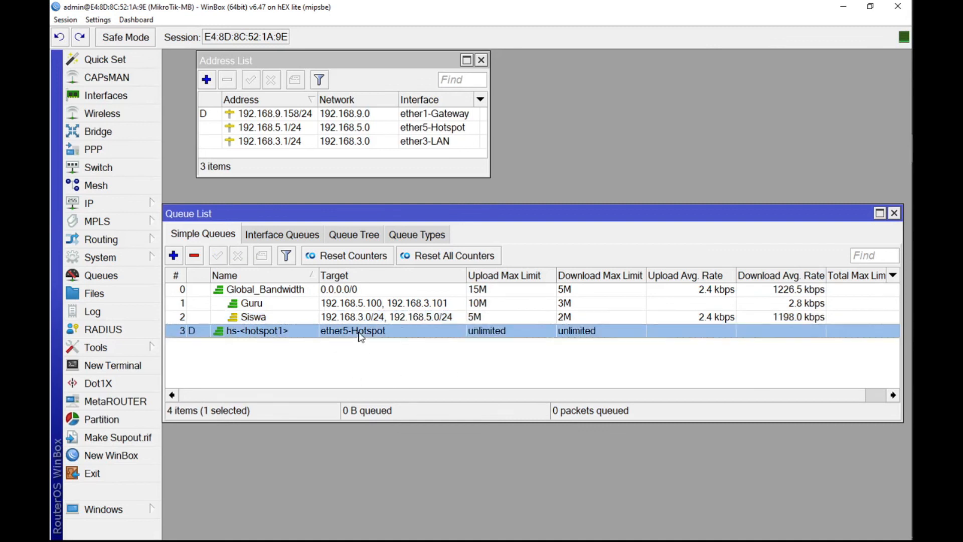
click(194, 257)
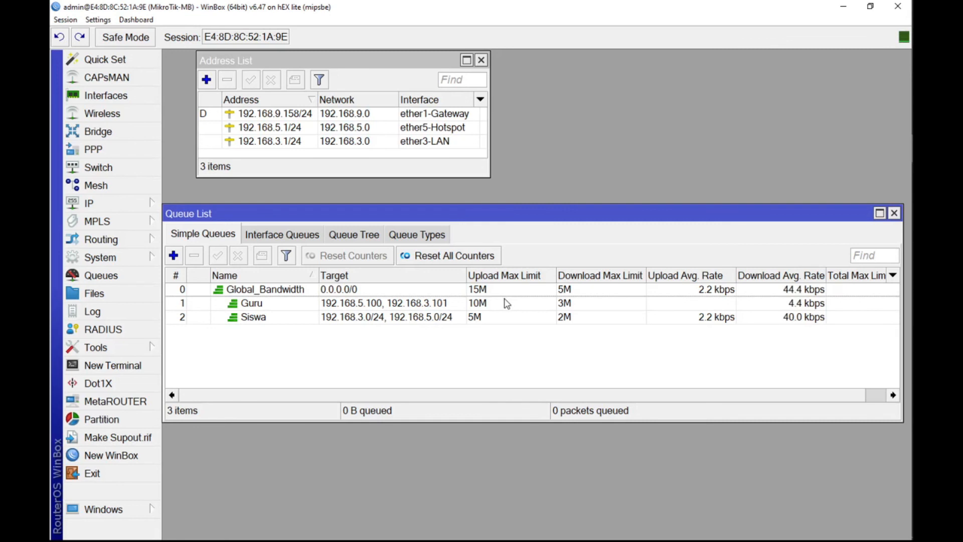
Step: Close the Address List and Queue List windows and exit WinBox
drag(344, 66, 541, 84)
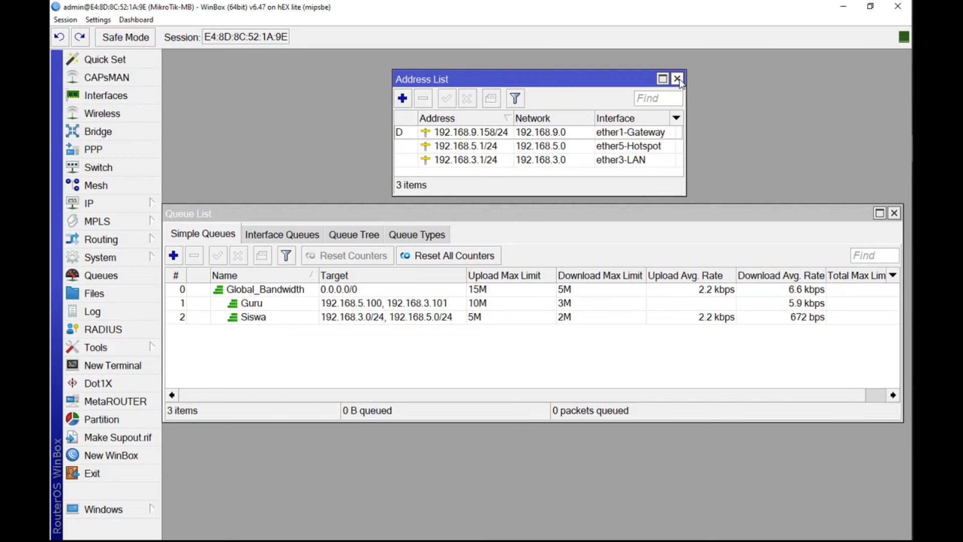
click(677, 80)
click(895, 213)
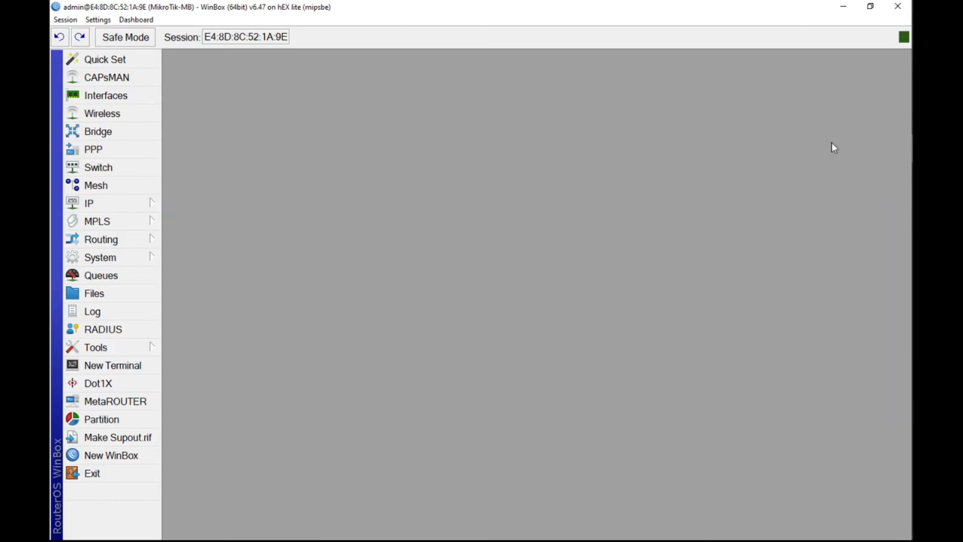
click(895, 16)
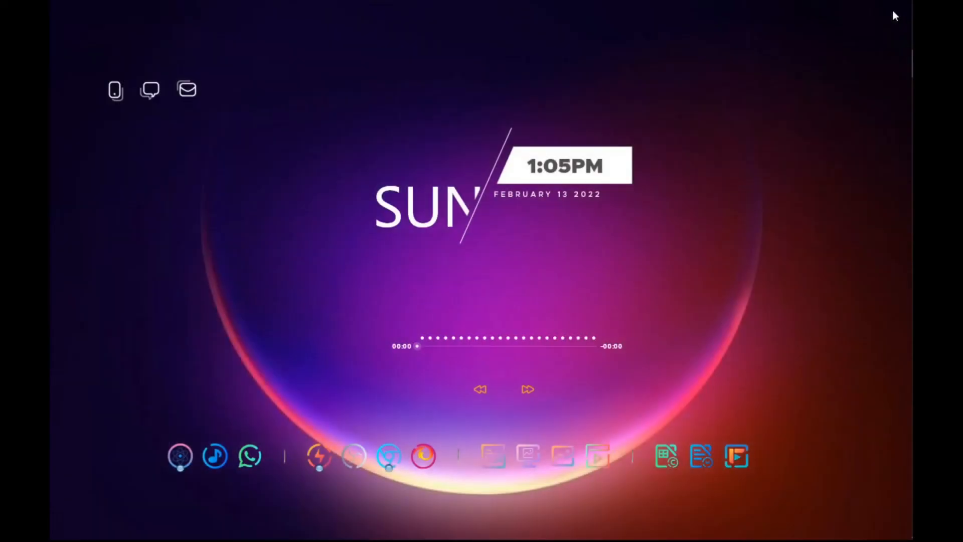